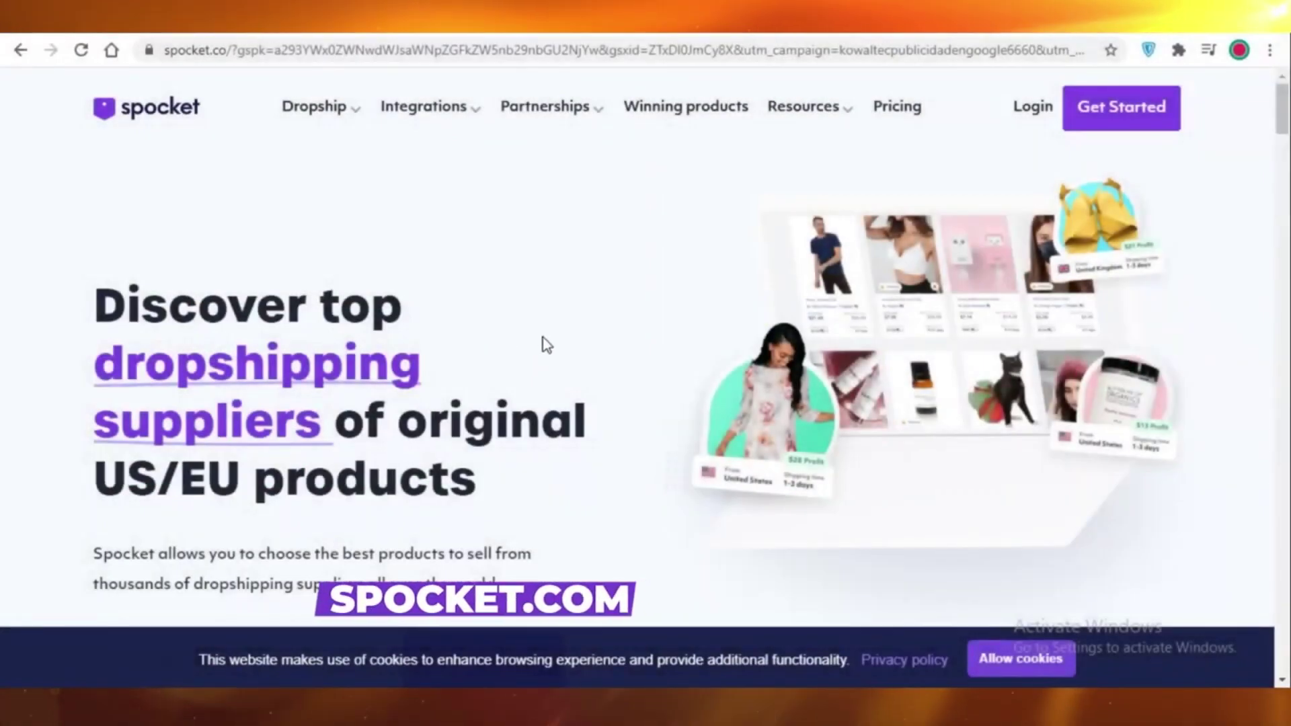
# Open the Spocket sign-up form from the home page to start creating an account.
pyautogui.click(1159, 107)
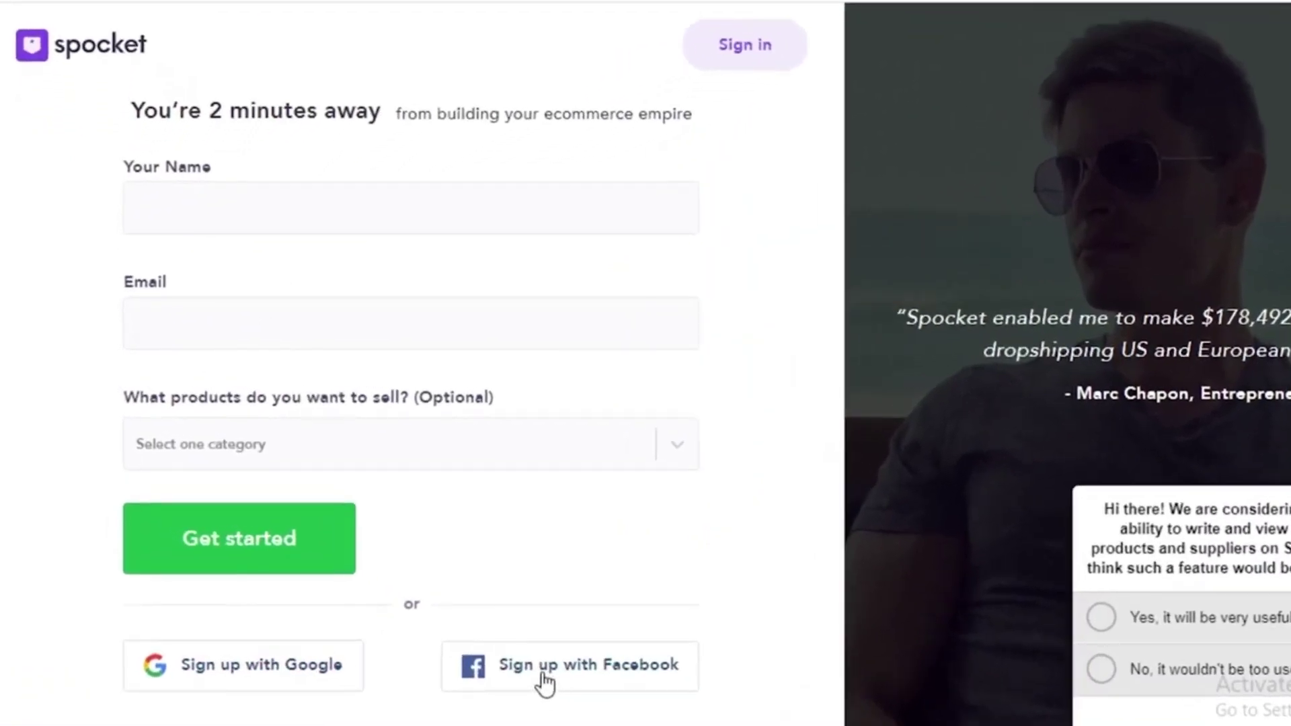
pyautogui.scroll(1, 380, 605)
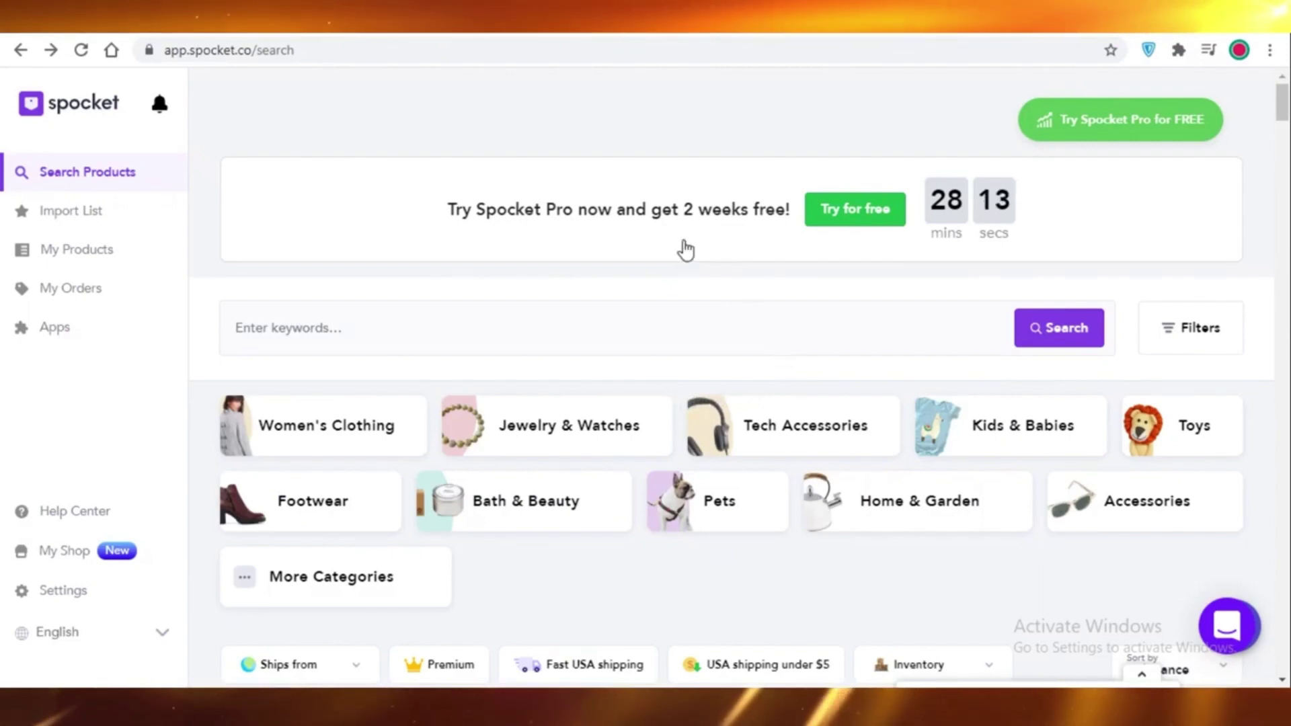
# Look over the product search page, examining its product categories and the shipping, premium and inventory filters.
pyautogui.scroll(-1, 681, 248)
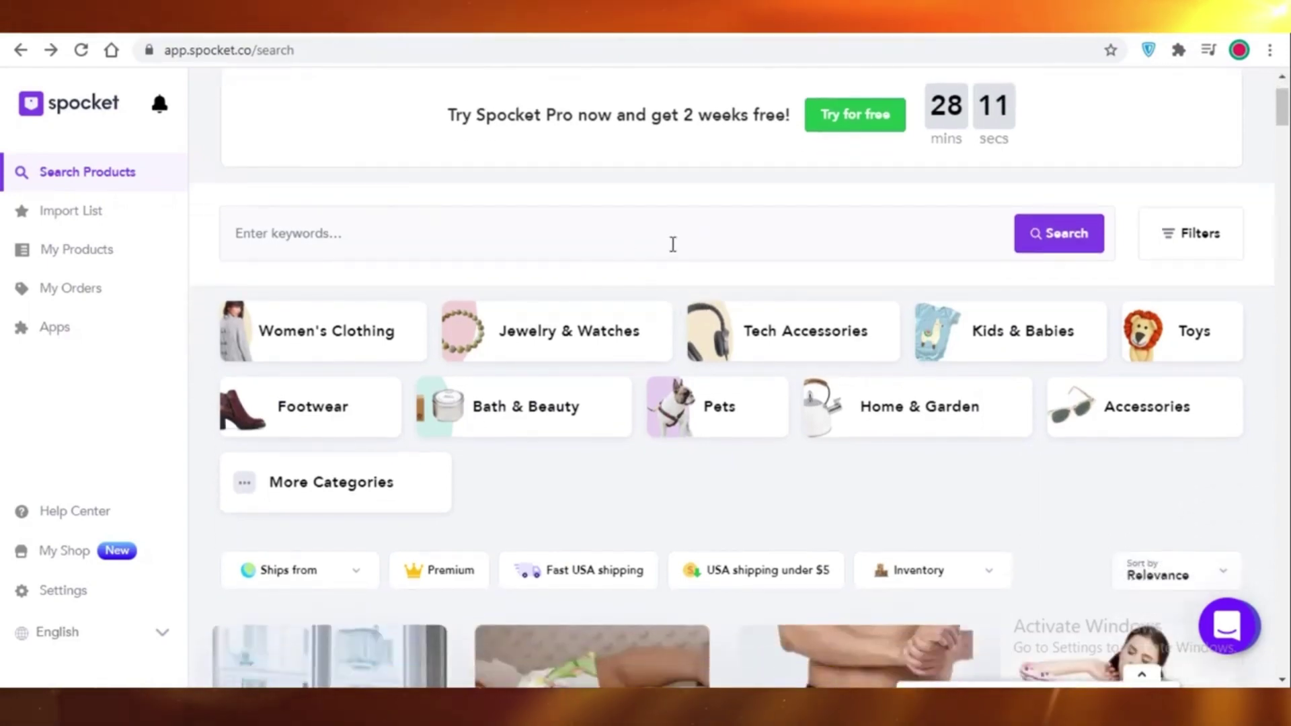
pyautogui.scroll(-1, 671, 242)
pyautogui.scroll(2, 679, 244)
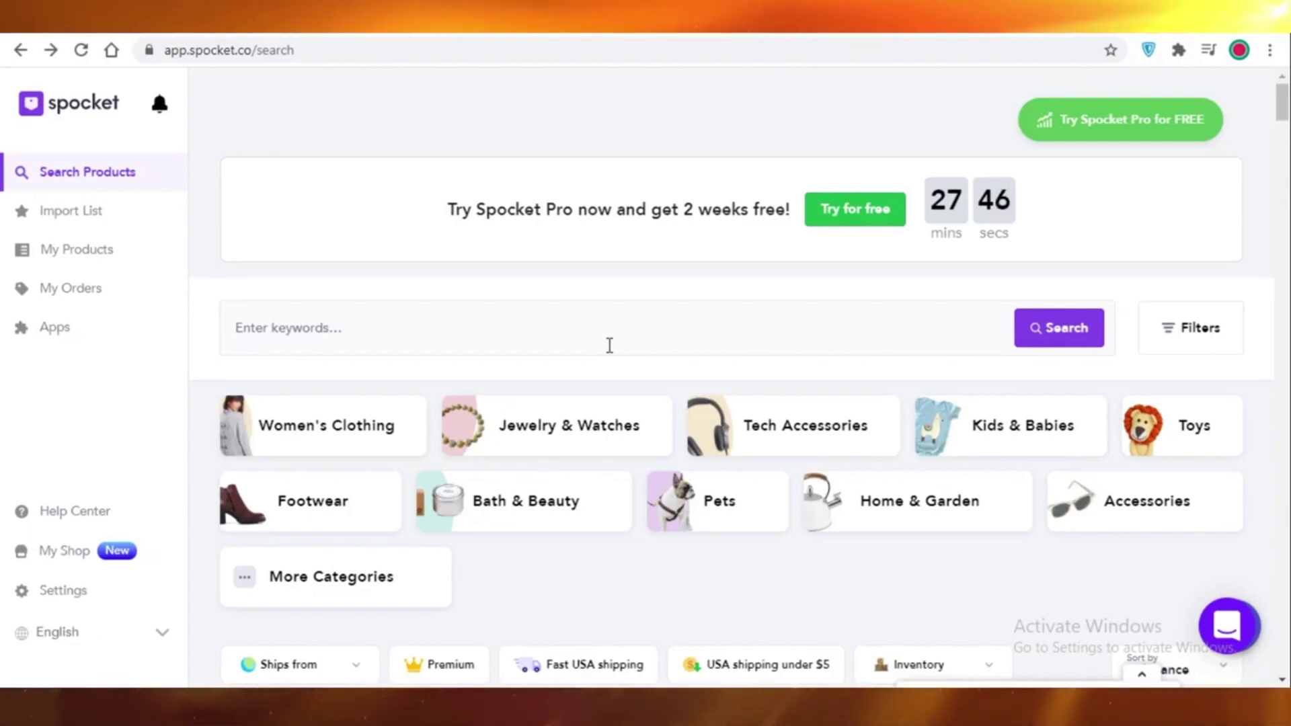
pyautogui.scroll(-4, 610, 347)
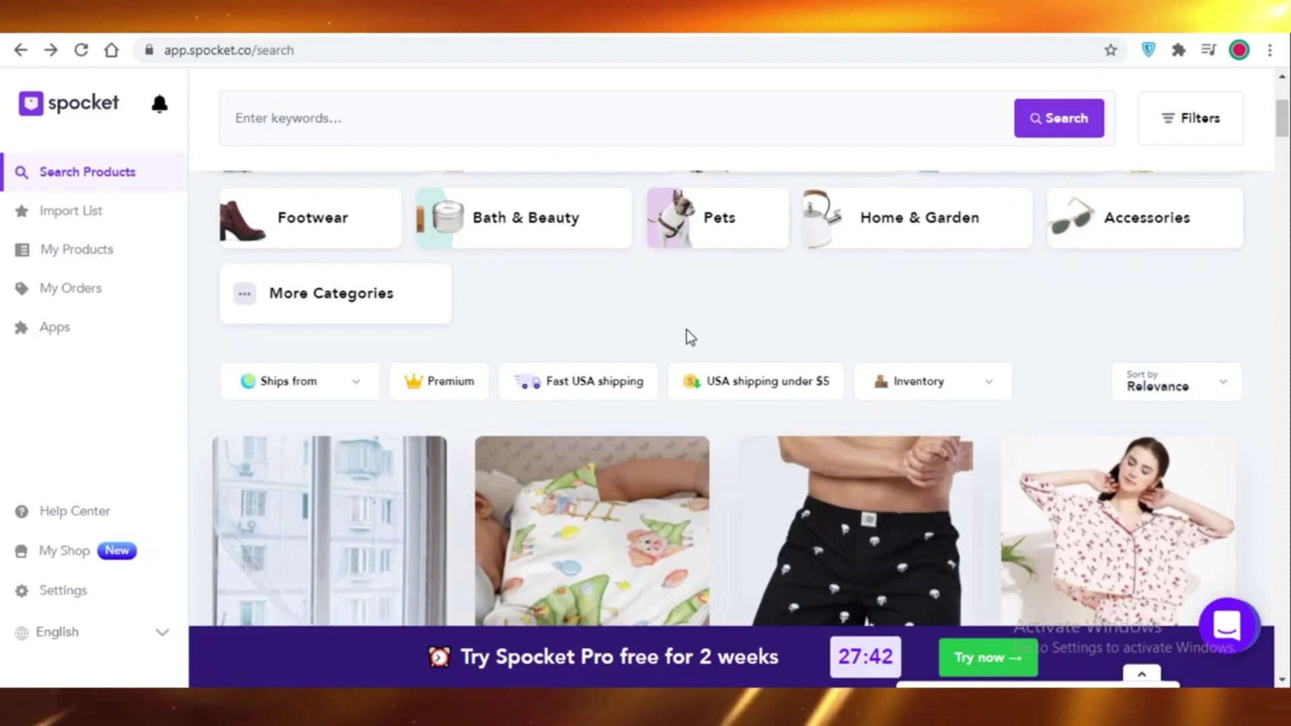
pyautogui.scroll(3, 688, 339)
pyautogui.scroll(2, 680, 480)
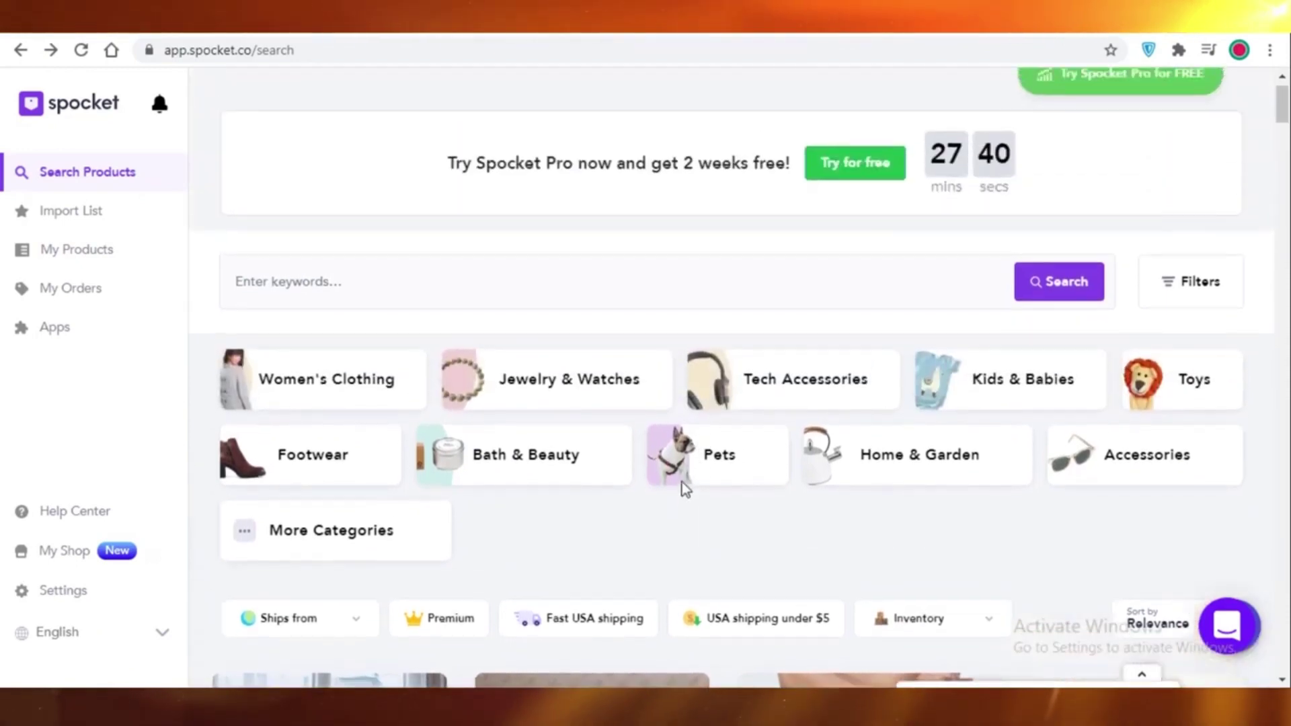
pyautogui.scroll(-4, 752, 436)
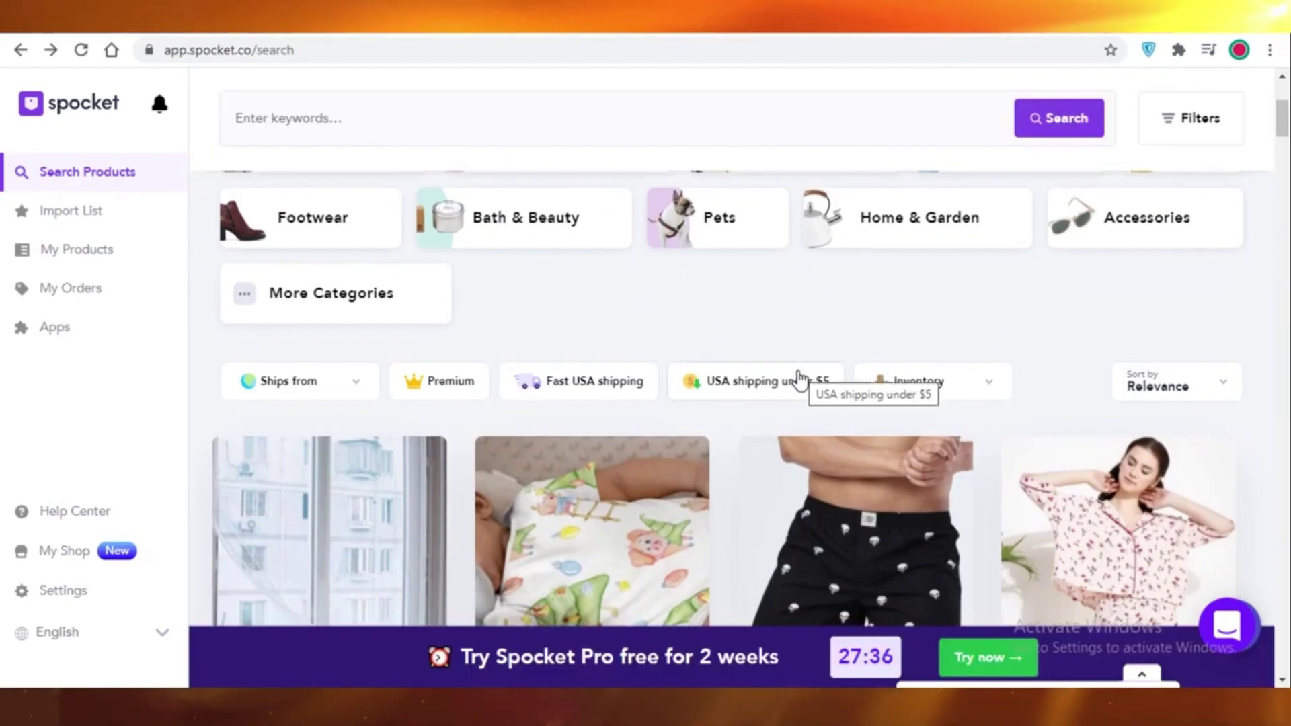
pyautogui.scroll(4, 716, 509)
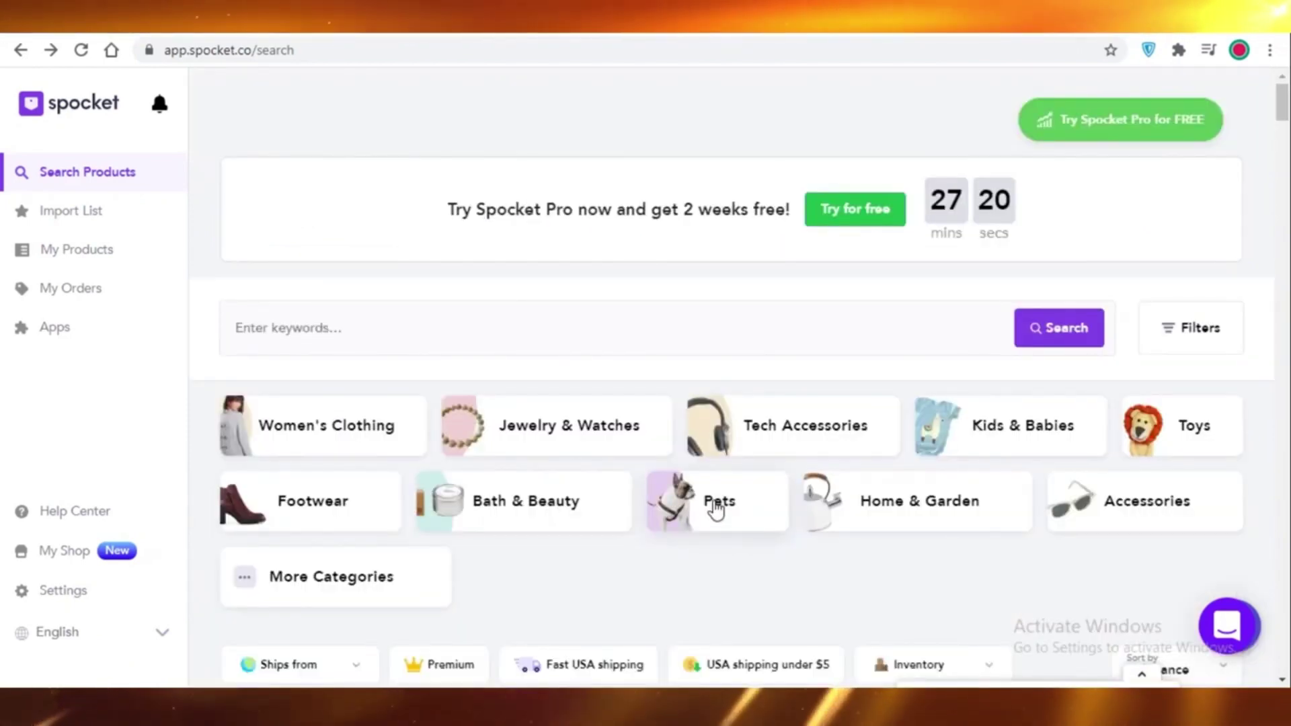
# Browse the product listings, comparing suppliers, listing costs, retail prices and shipping times across the catalogue.
pyautogui.scroll(-1, 774, 459)
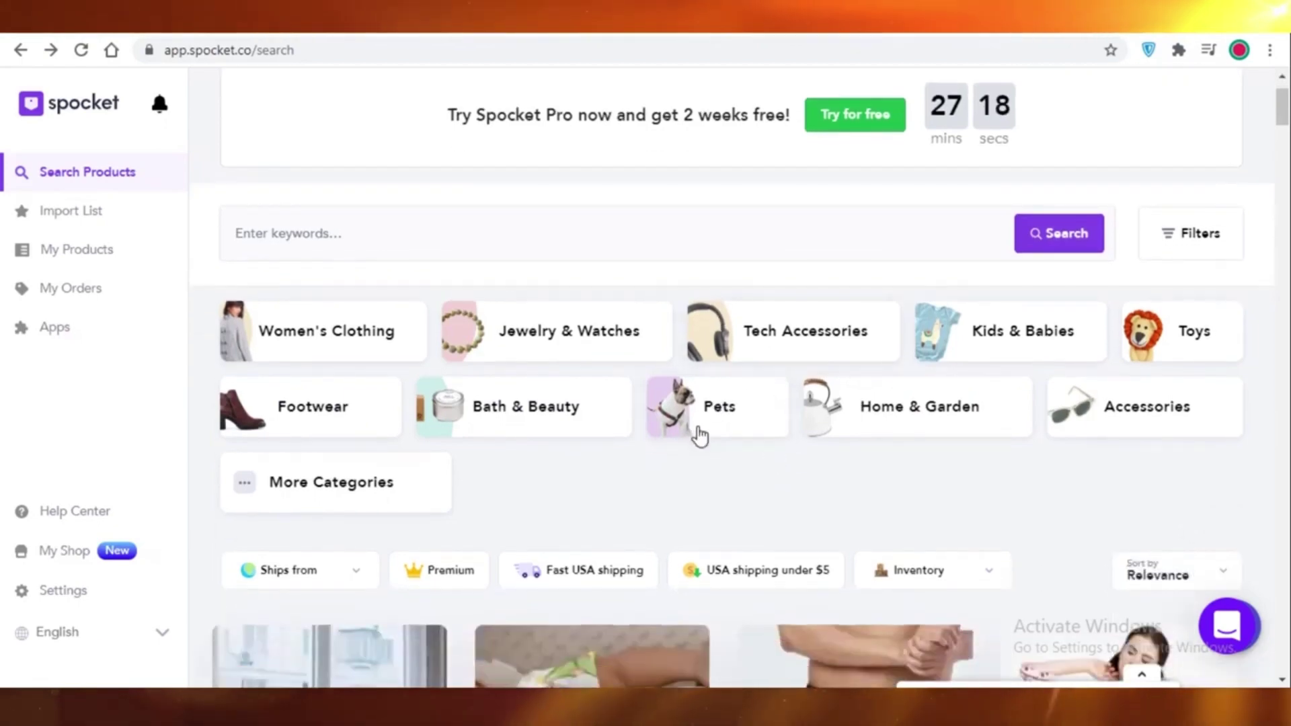
pyautogui.scroll(-5, 695, 432)
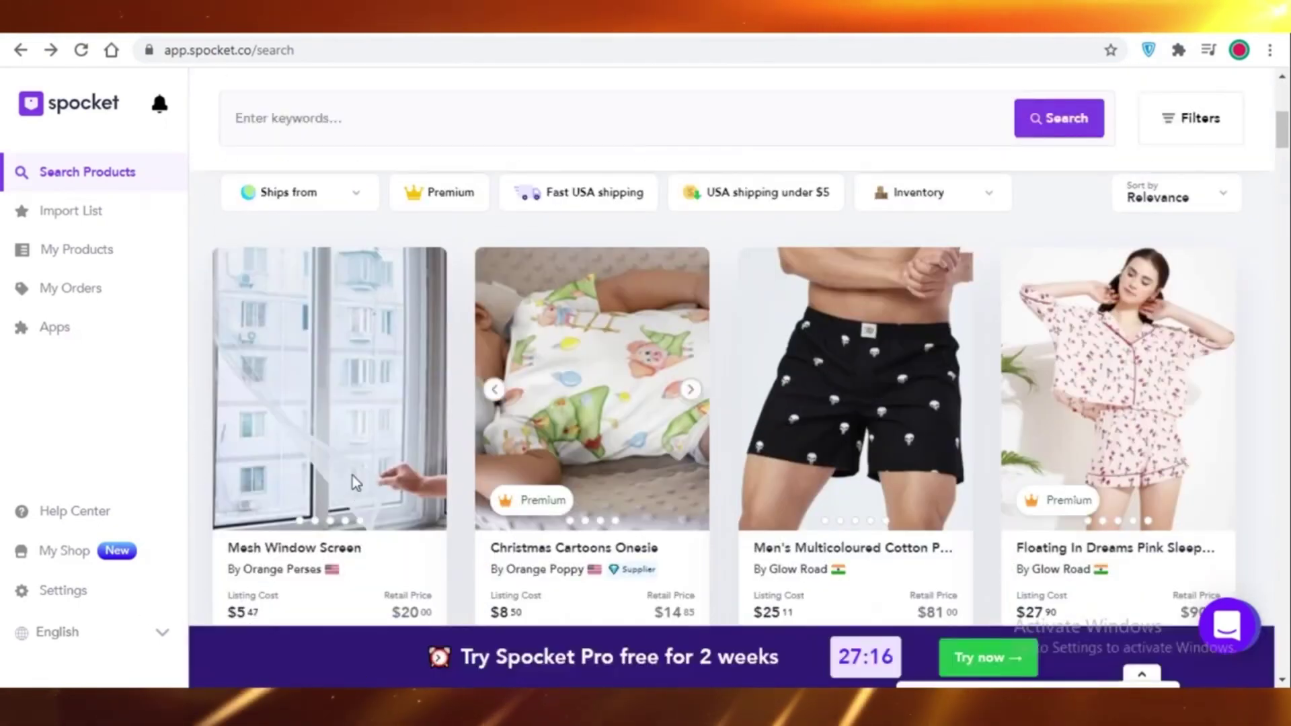
pyautogui.scroll(-1, 370, 432)
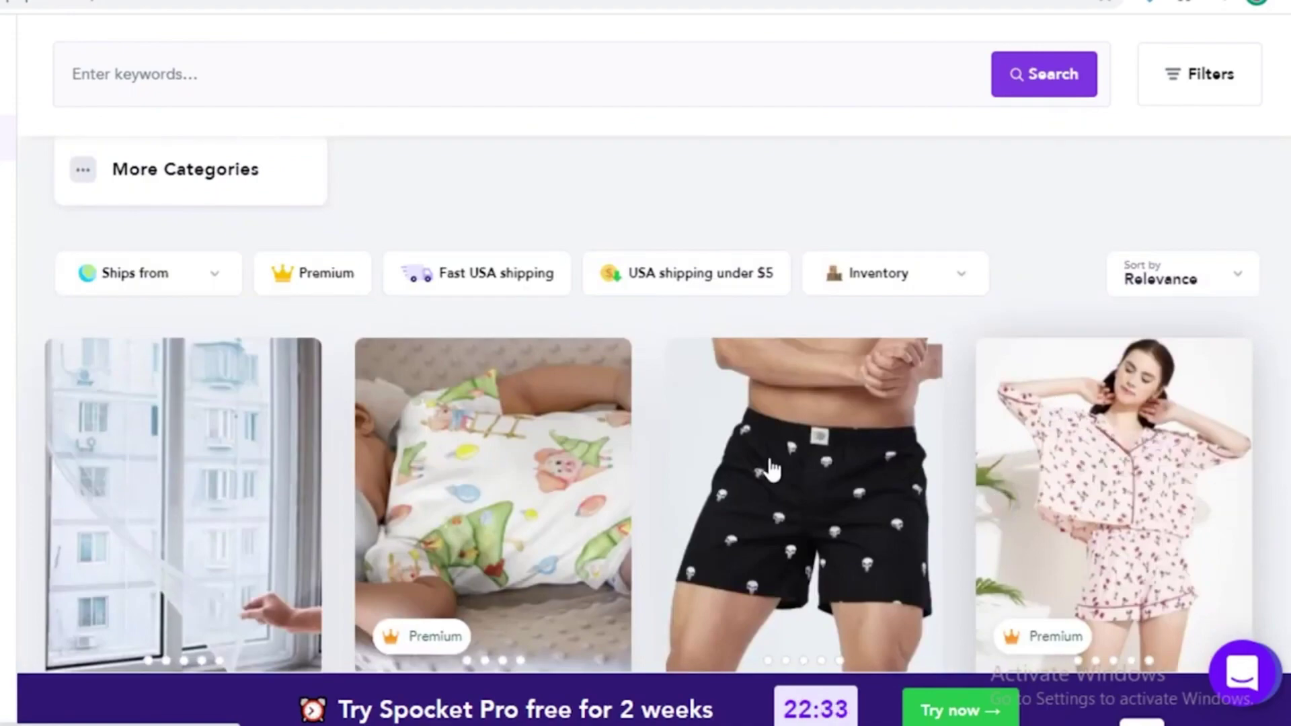
pyautogui.scroll(-9, 769, 462)
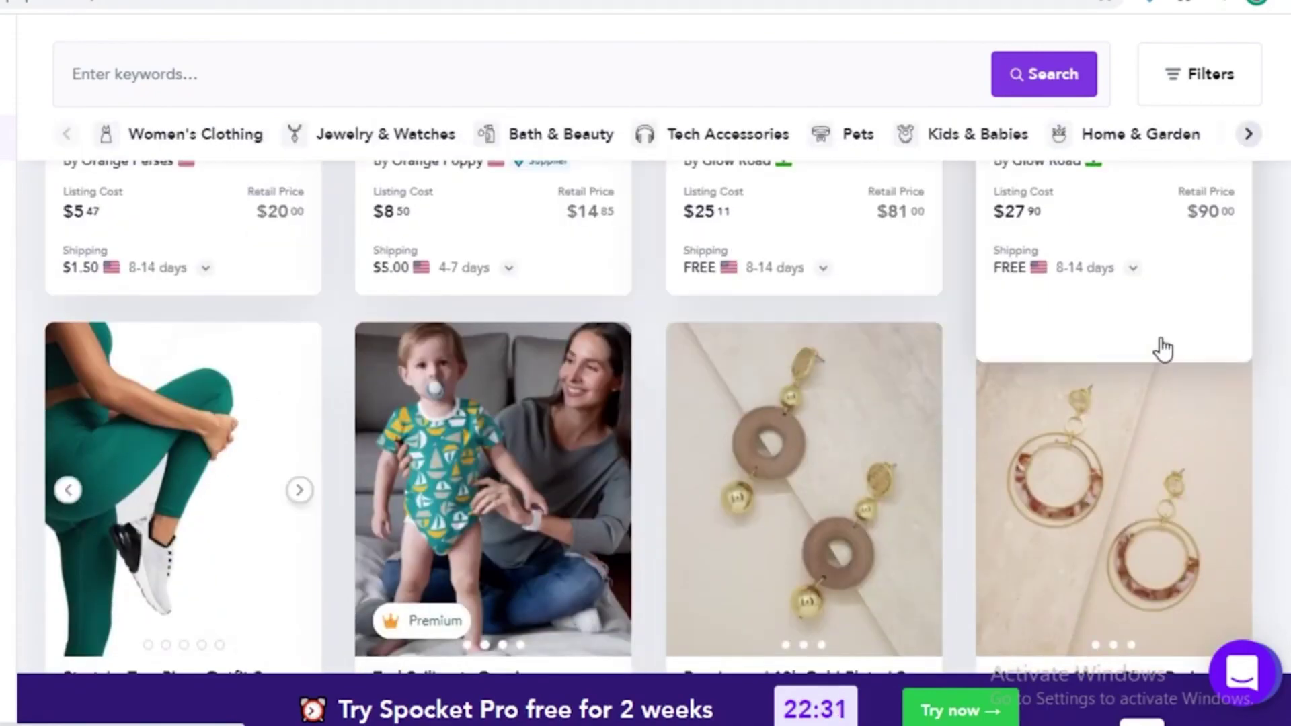
pyautogui.scroll(-2, 968, 404)
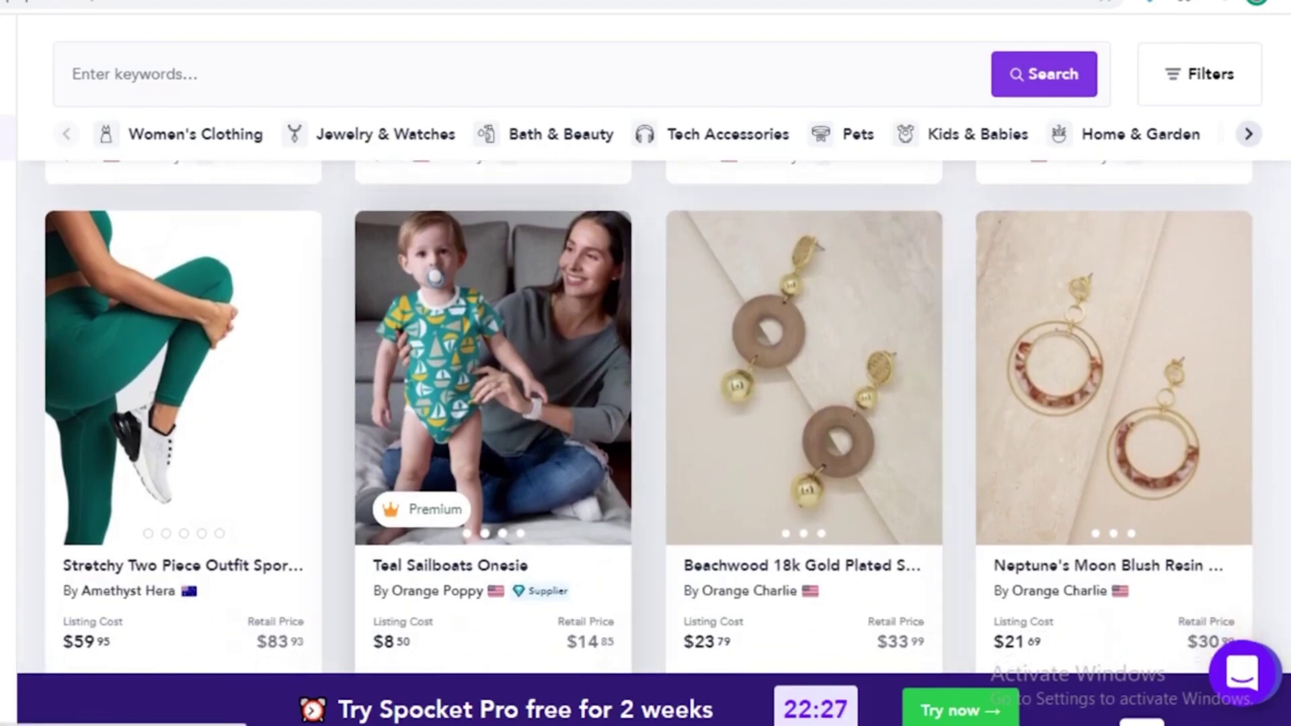
pyautogui.scroll(3, 874, 336)
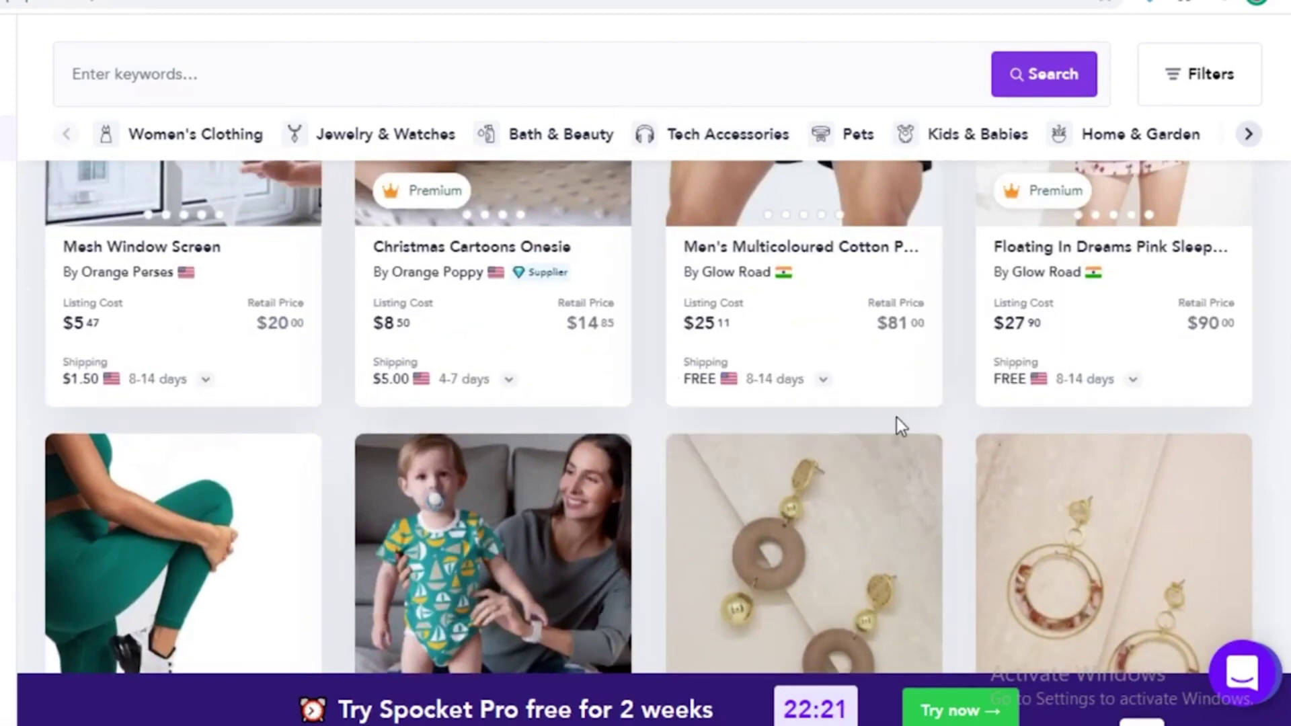
pyautogui.scroll(3, 542, 394)
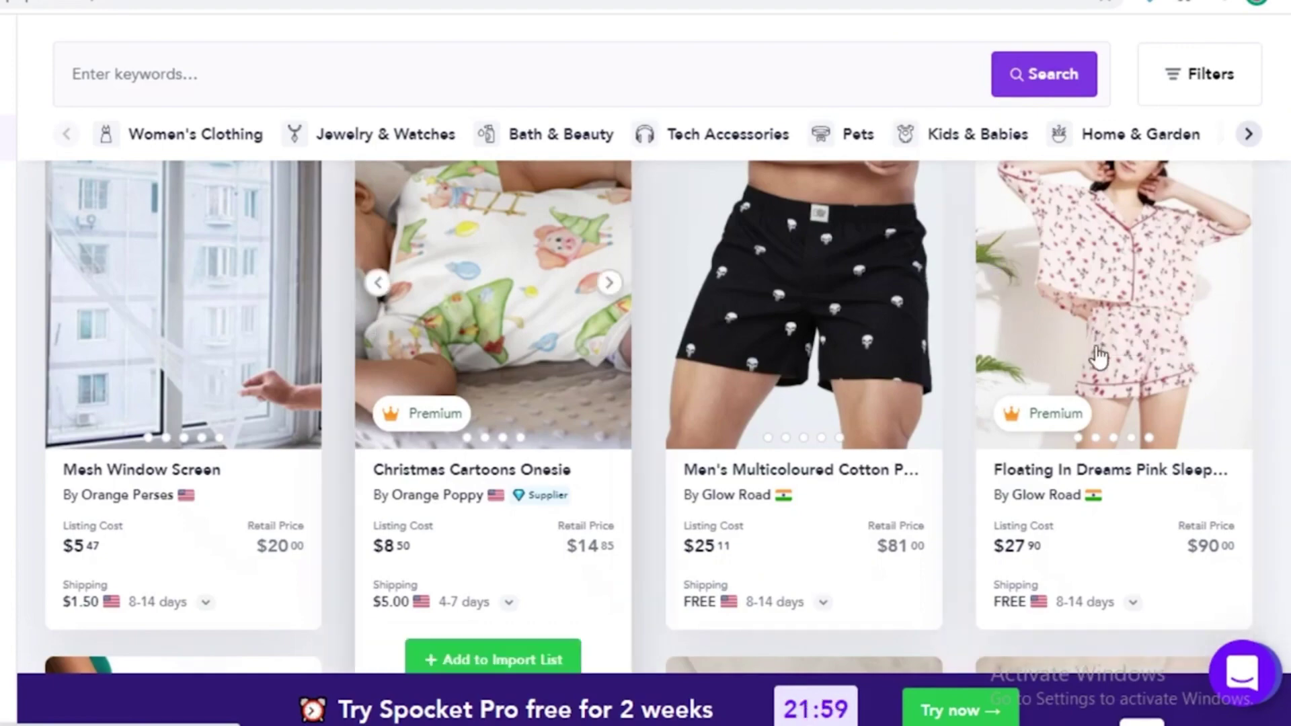
pyautogui.scroll(-5, 247, 480)
pyautogui.scroll(-2, 247, 481)
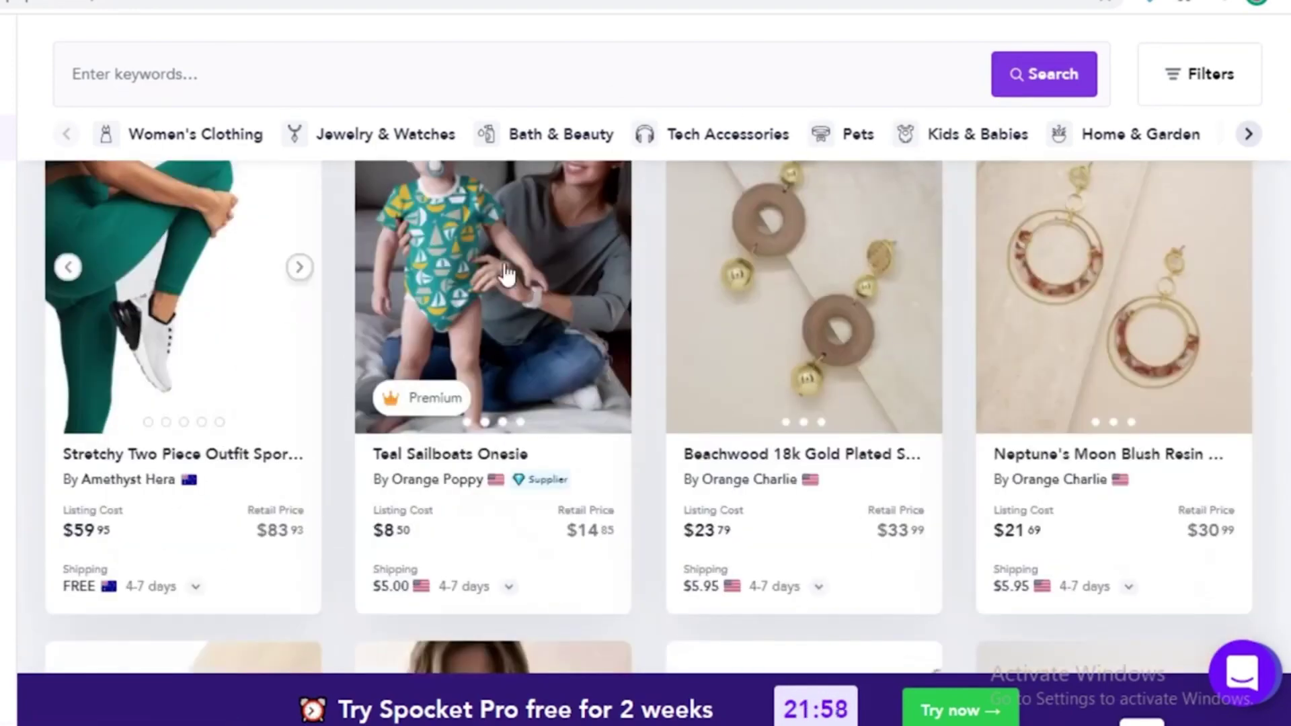
pyautogui.scroll(-4, 391, 306)
pyautogui.scroll(2, 438, 337)
pyautogui.scroll(-7, 438, 337)
pyautogui.scroll(-5, 937, 280)
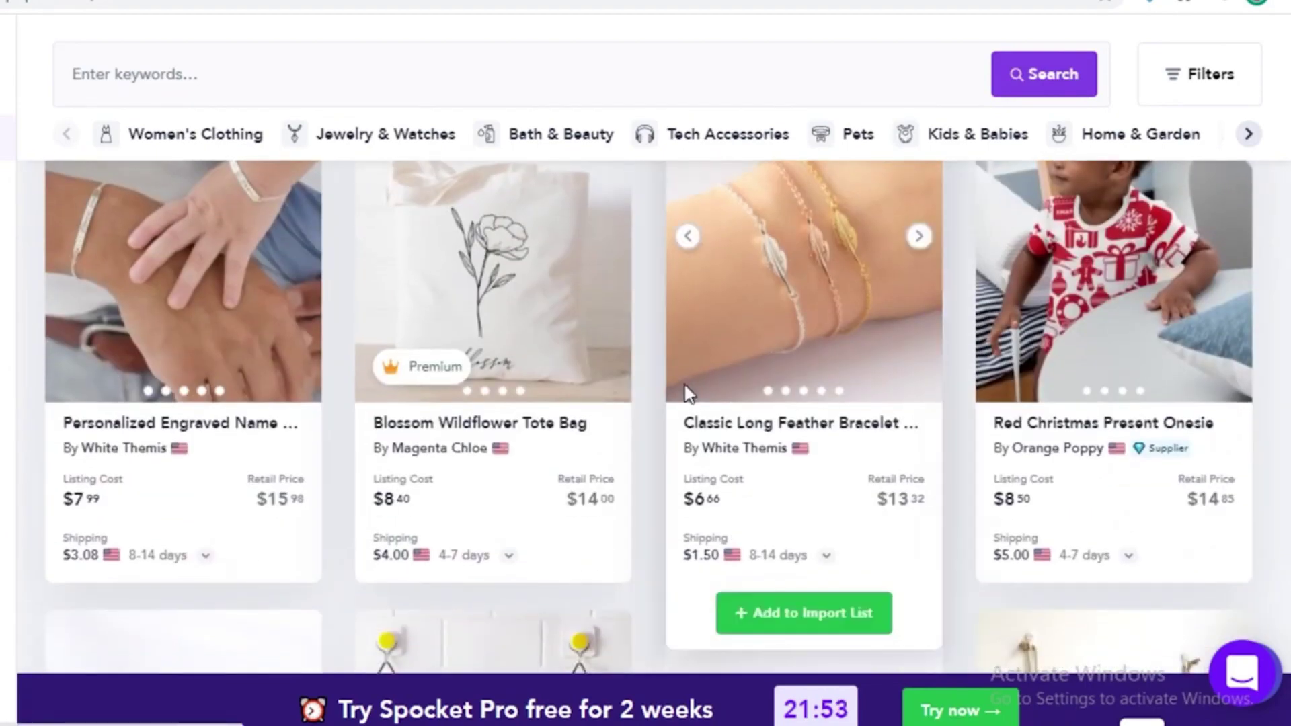
pyautogui.scroll(-2, 689, 394)
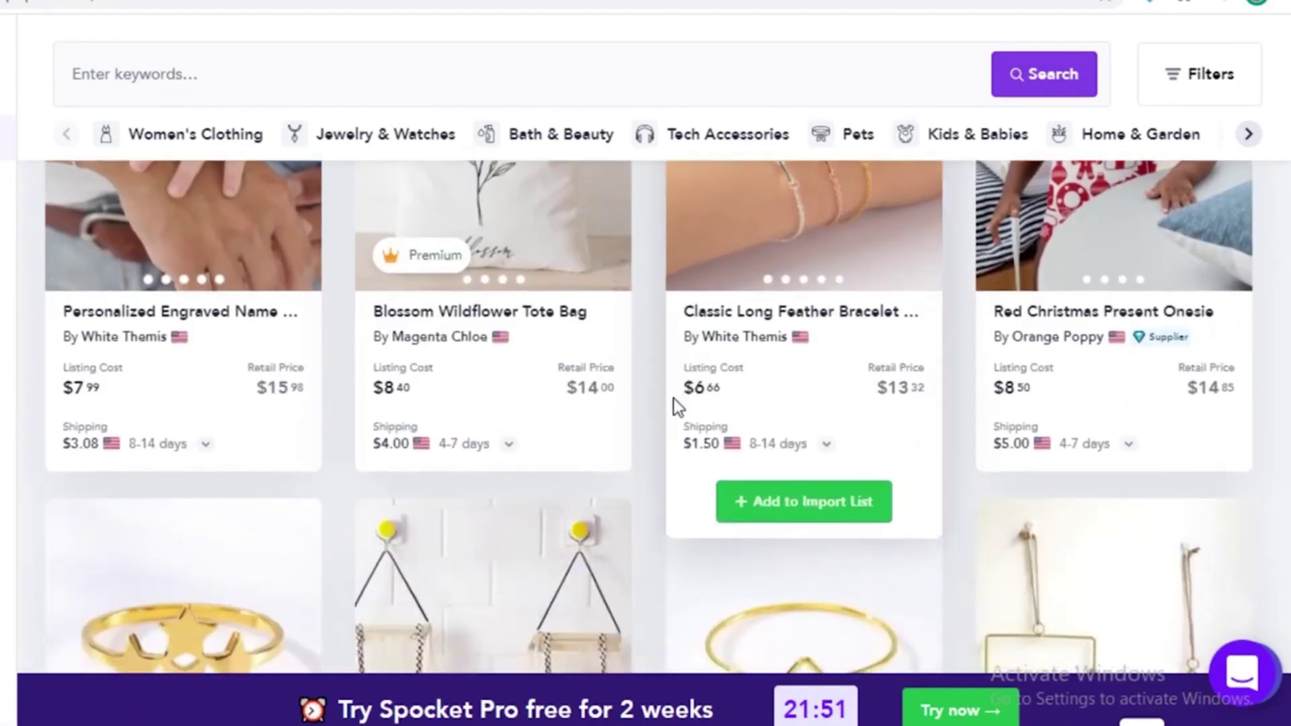
pyautogui.scroll(4, 906, 390)
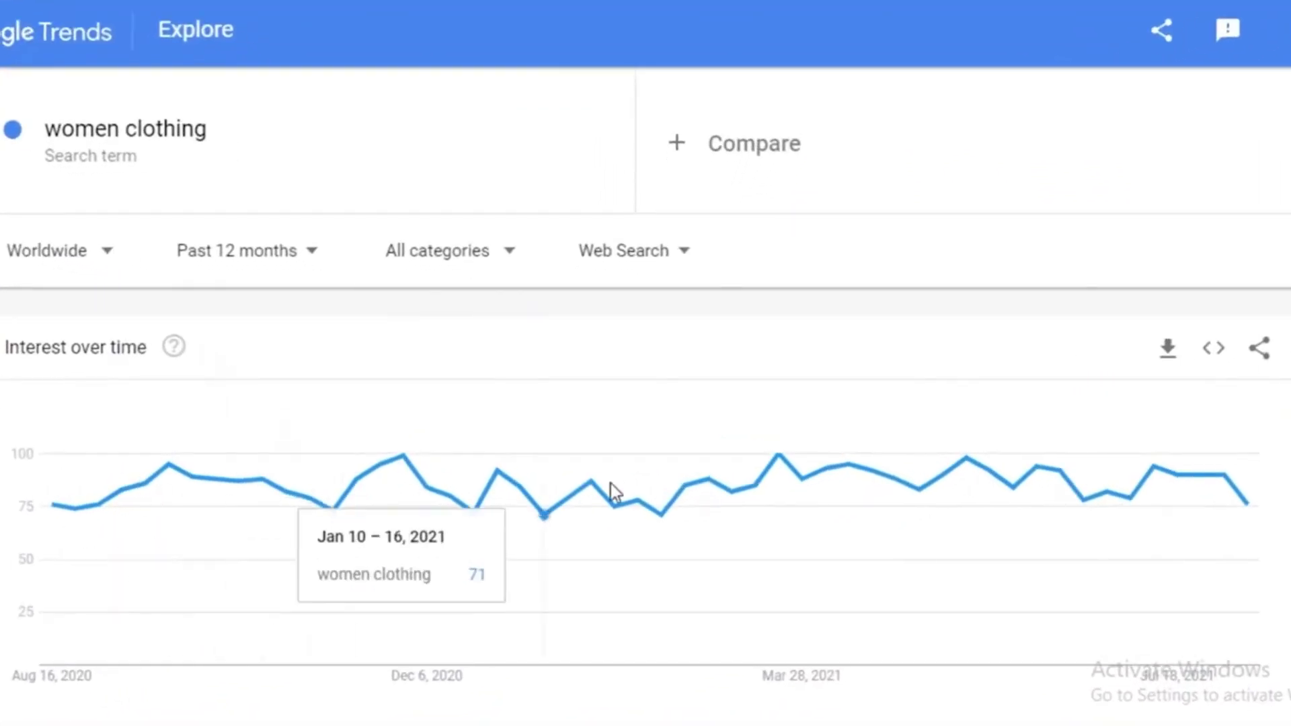
# In Google Trends, replace the search term with "lip tints" and examine its worldwide interest over the past 12 months.
pyautogui.click(603, 138)
pyautogui.click(445, 142)
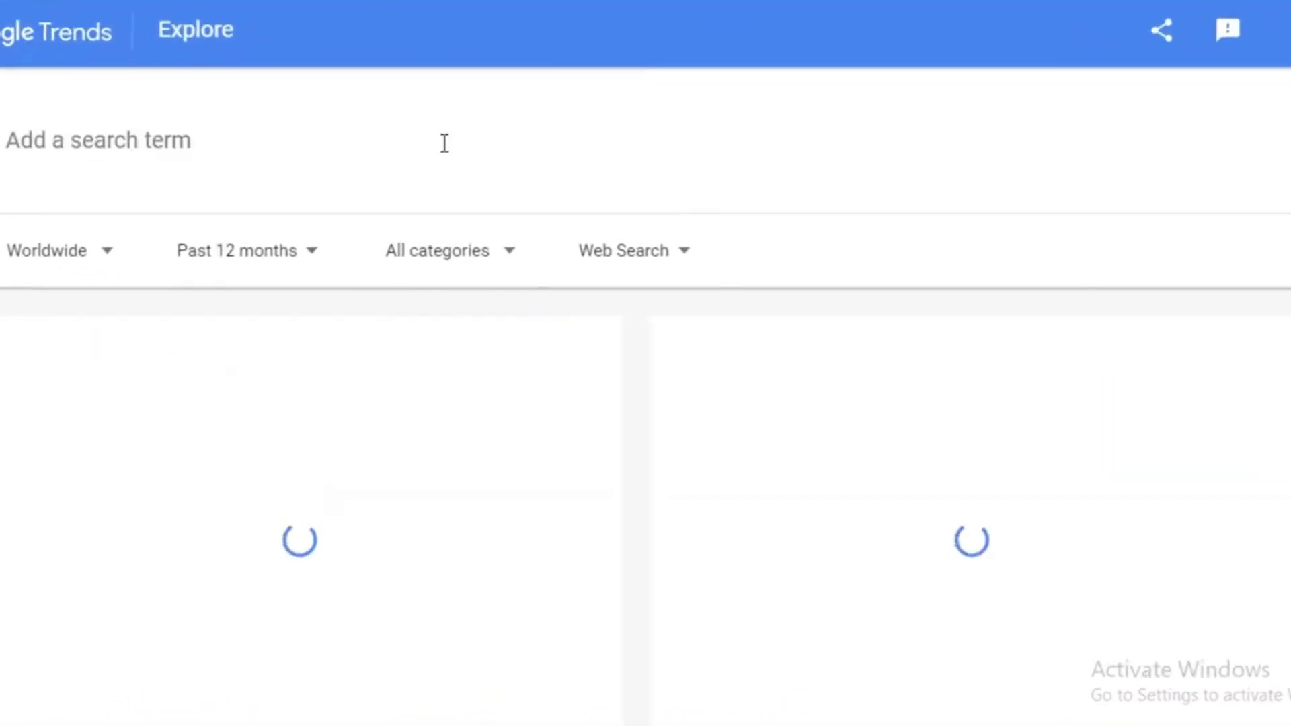
pyautogui.write('lip tint')
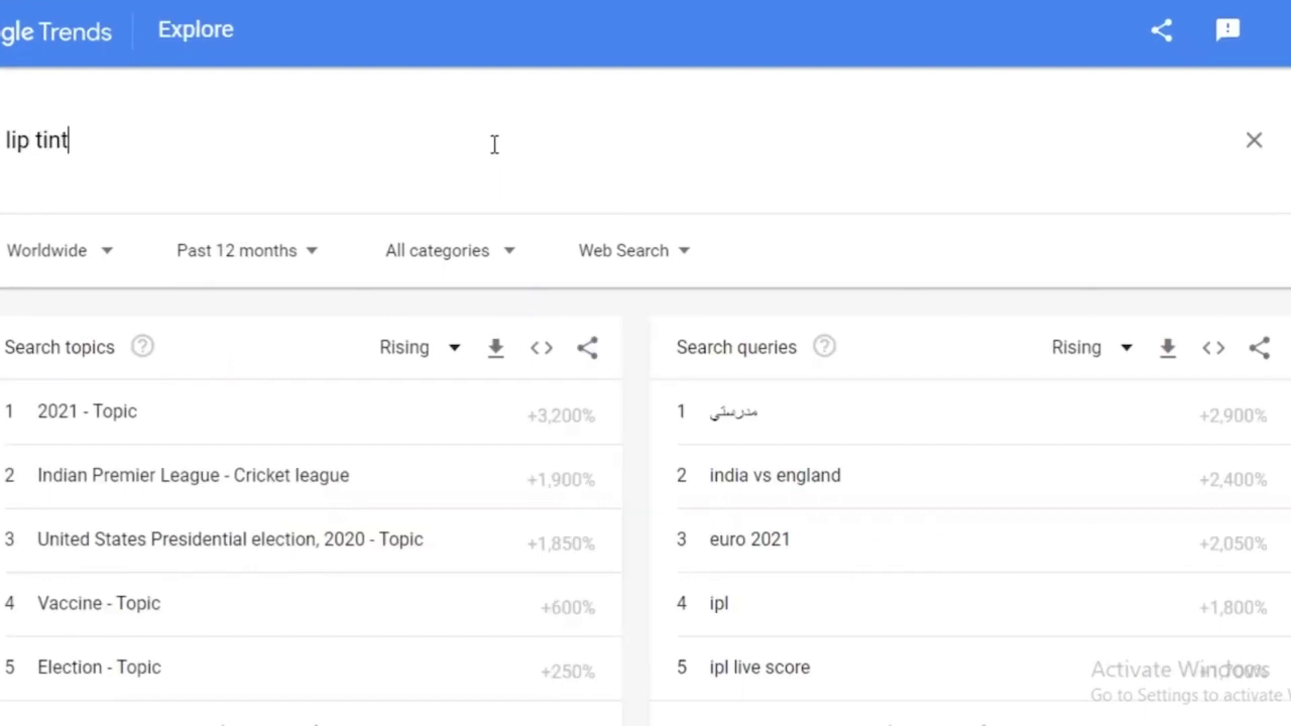
pyautogui.write('s')
pyautogui.press('Return')
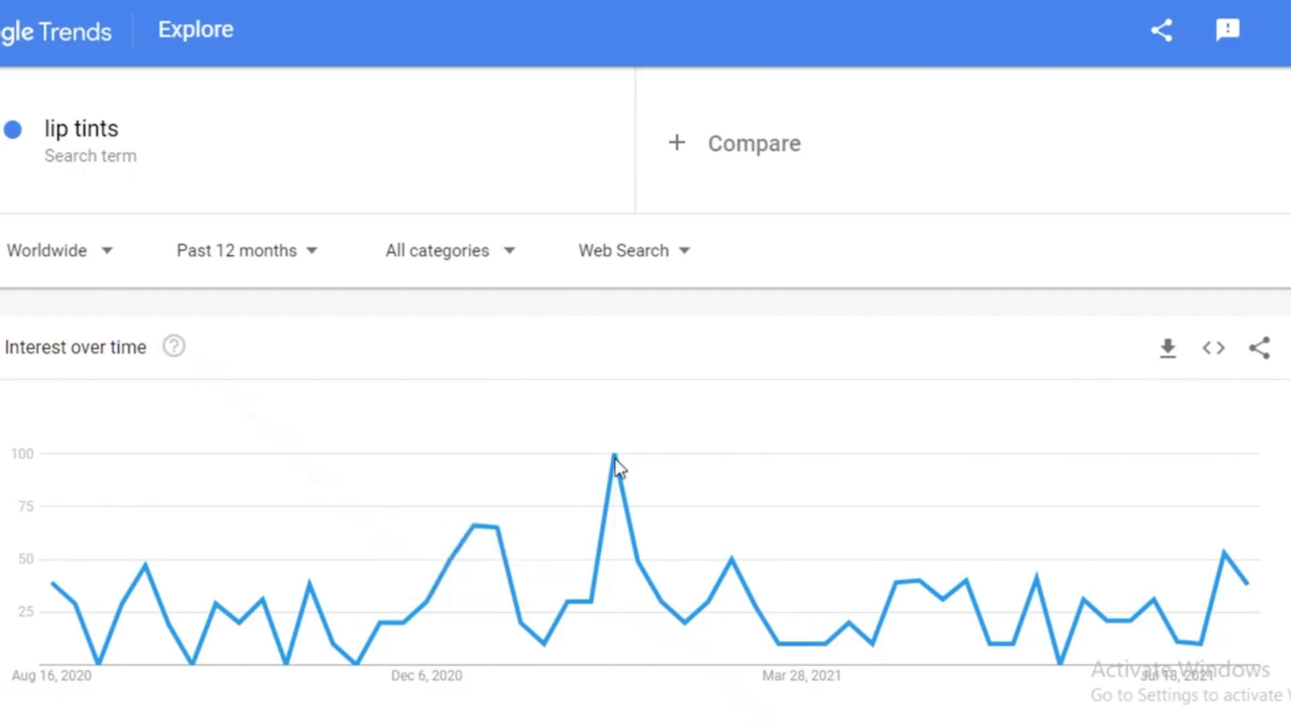
pyautogui.moveTo(614, 461)
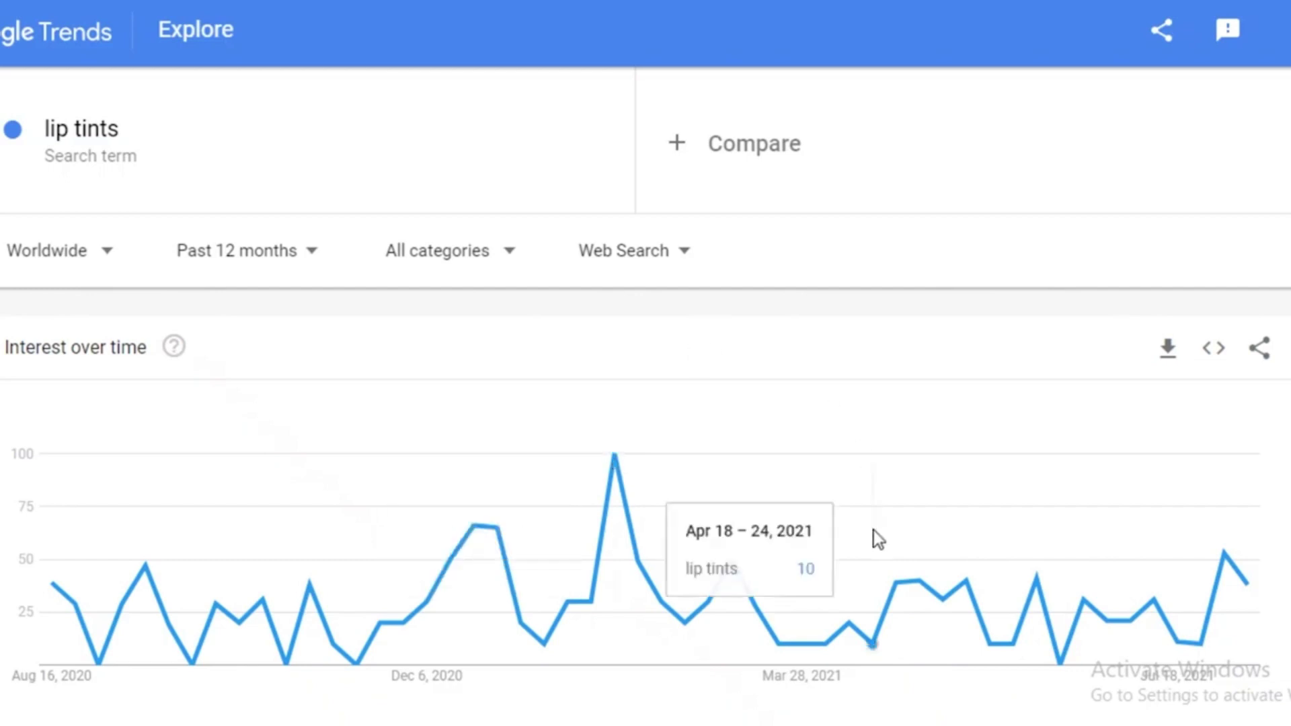
pyautogui.moveTo(1252, 592)
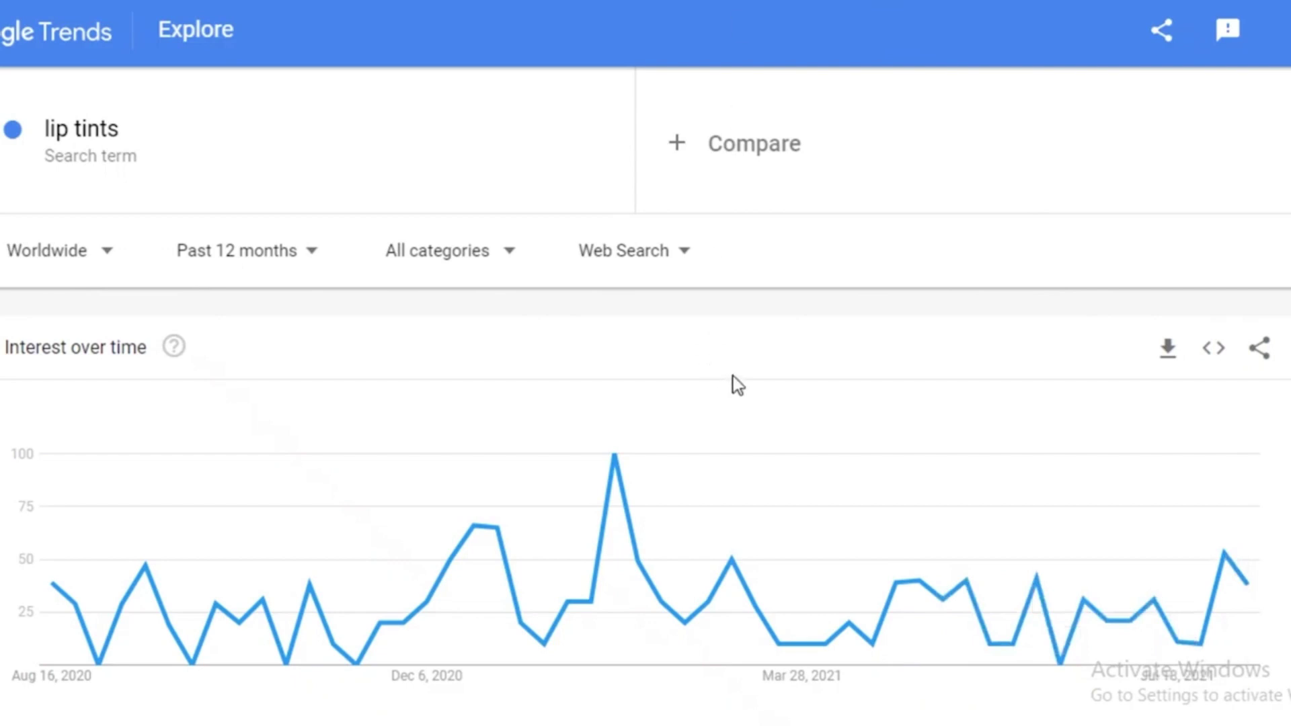
pyautogui.scroll(-2, 734, 376)
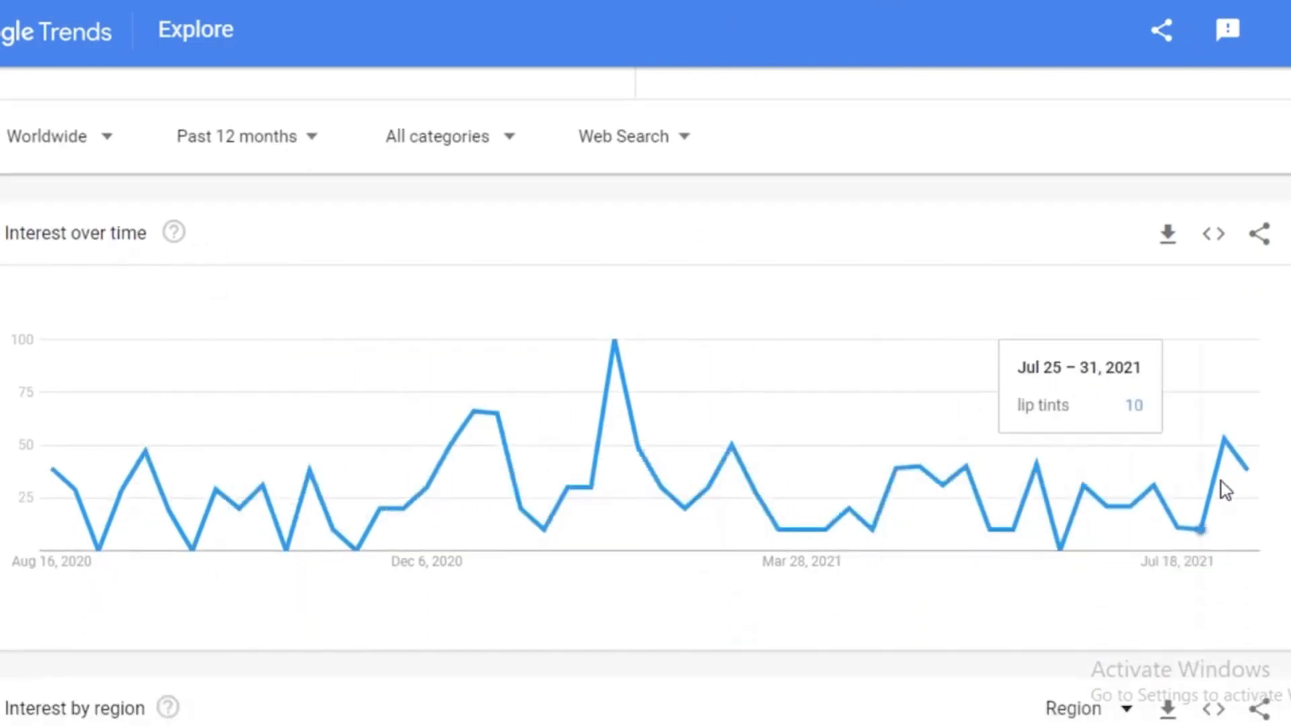
pyautogui.moveTo(1246, 483)
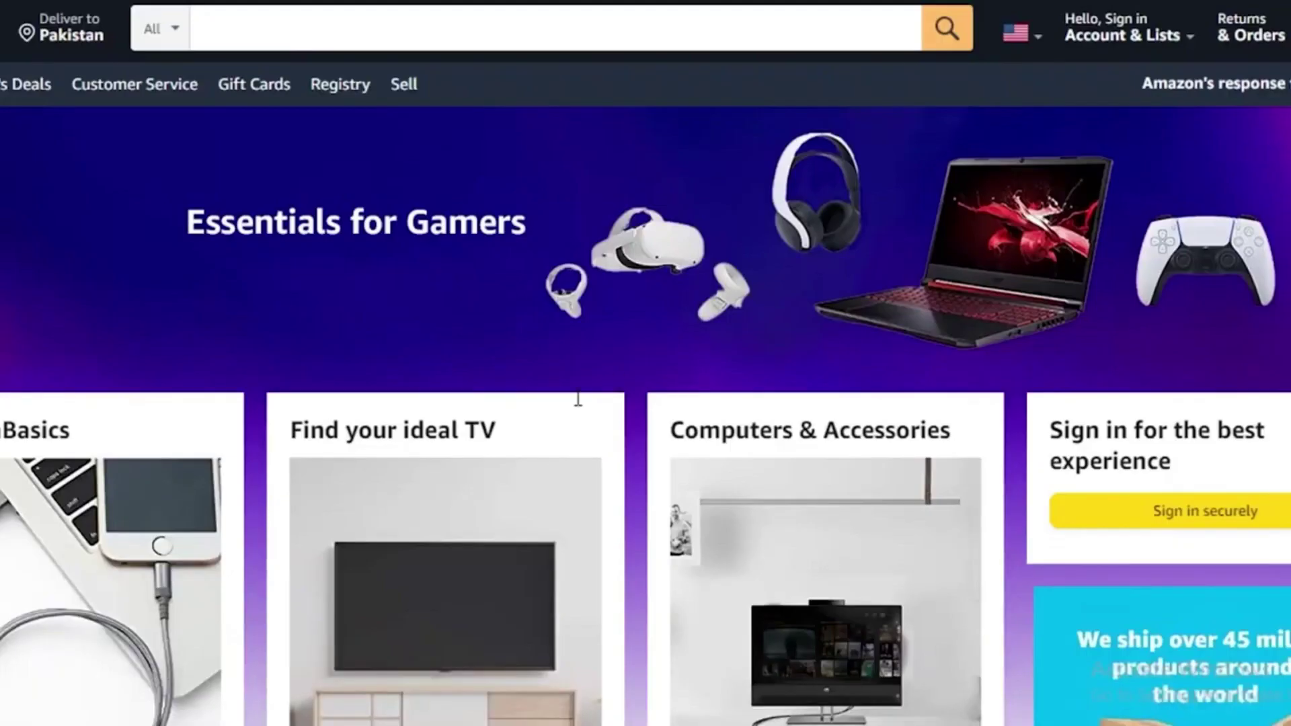
# Search Amazon for "nightsuits" across all departments.
pyautogui.click(447, 26)
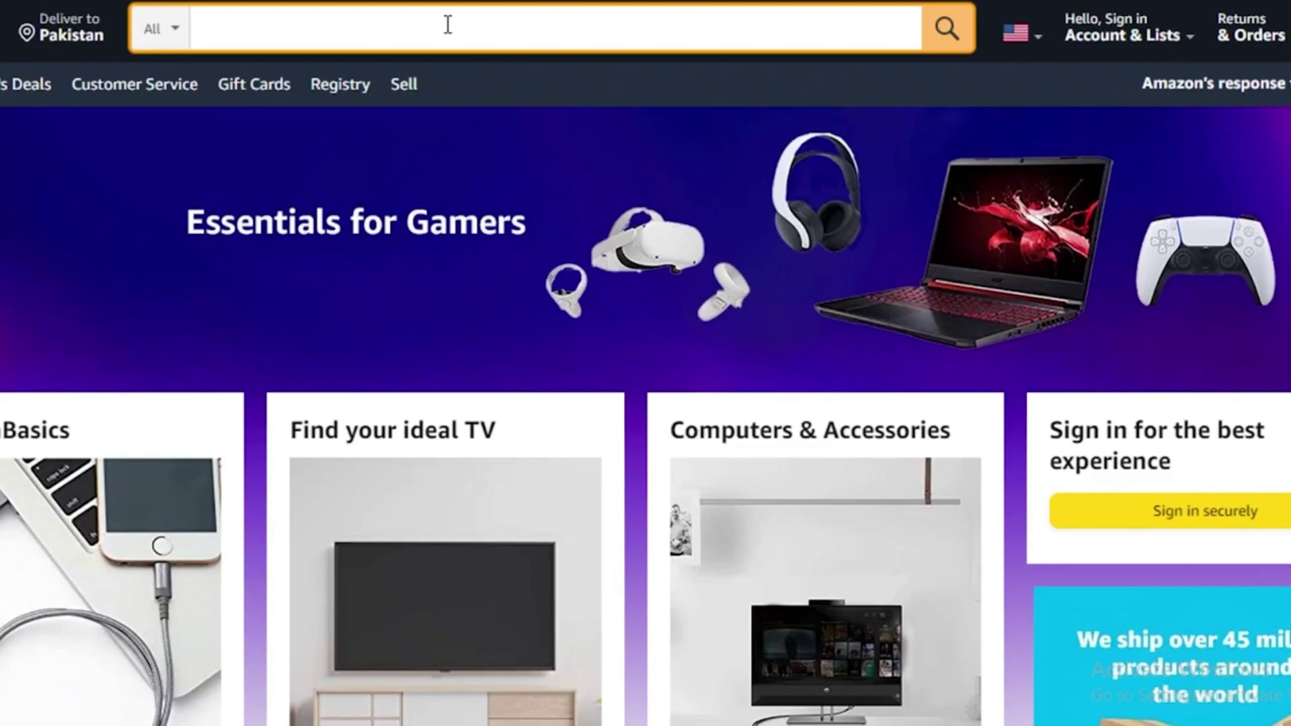
pyautogui.write('nightsuit')
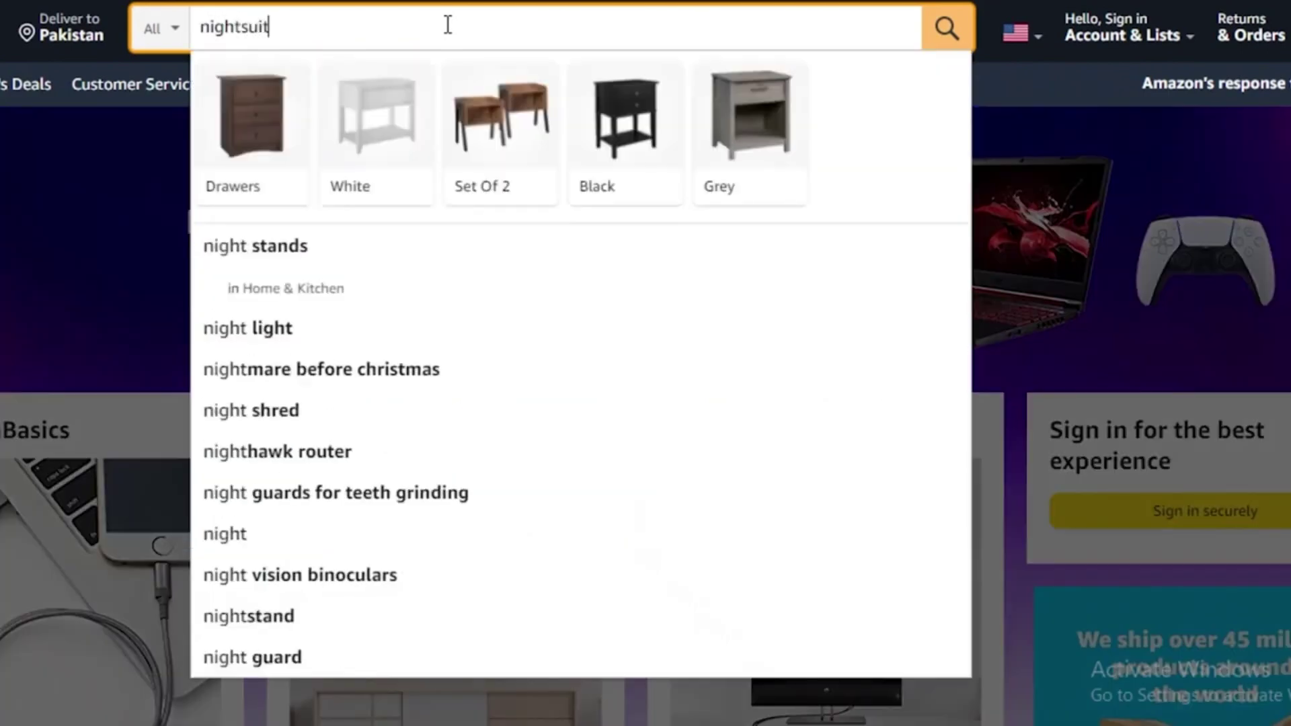
pyautogui.write('s')
pyautogui.press('Return')
# Look through the nightsuit search results, examining the ratings, review counts and prices of competing sleepwear.
pyautogui.scroll(-3, 696, 470)
pyautogui.scroll(-15, 1119, 389)
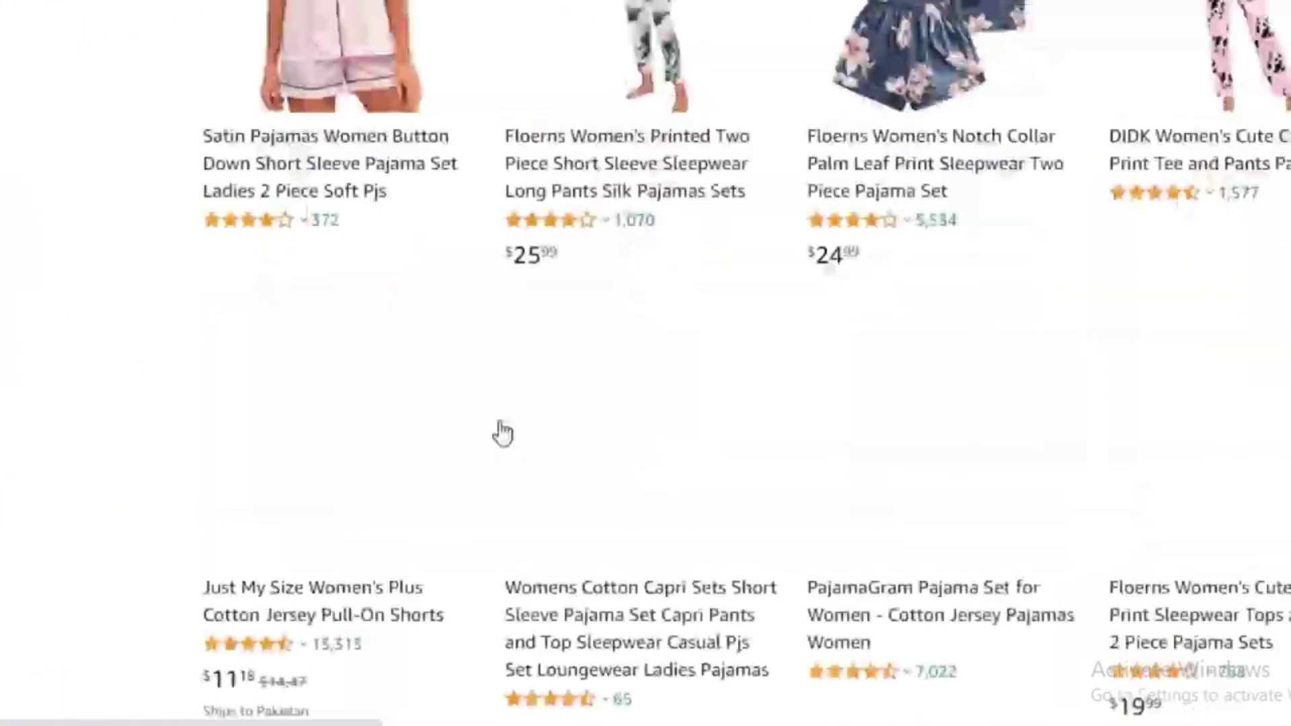
pyautogui.scroll(-5, 504, 434)
pyautogui.moveTo(615, 379)
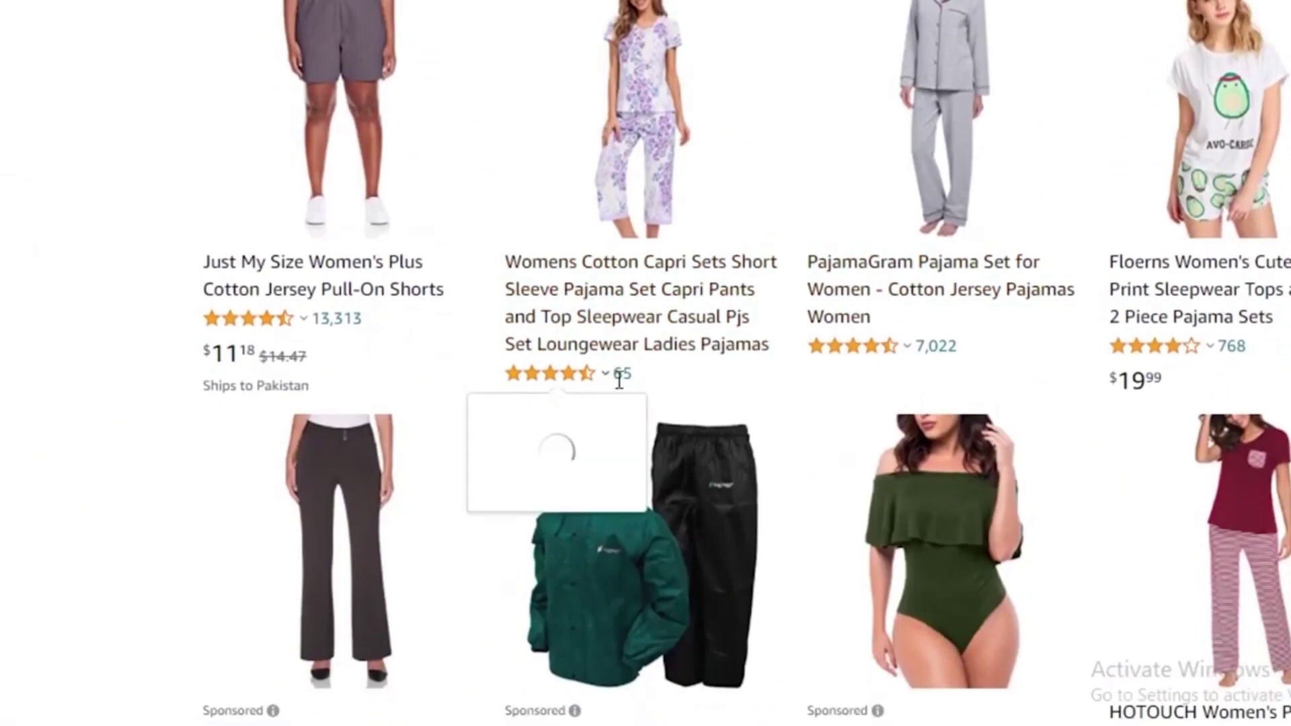
pyautogui.scroll(-15, 285, 374)
pyautogui.scroll(3, 285, 375)
pyautogui.scroll(15, 289, 376)
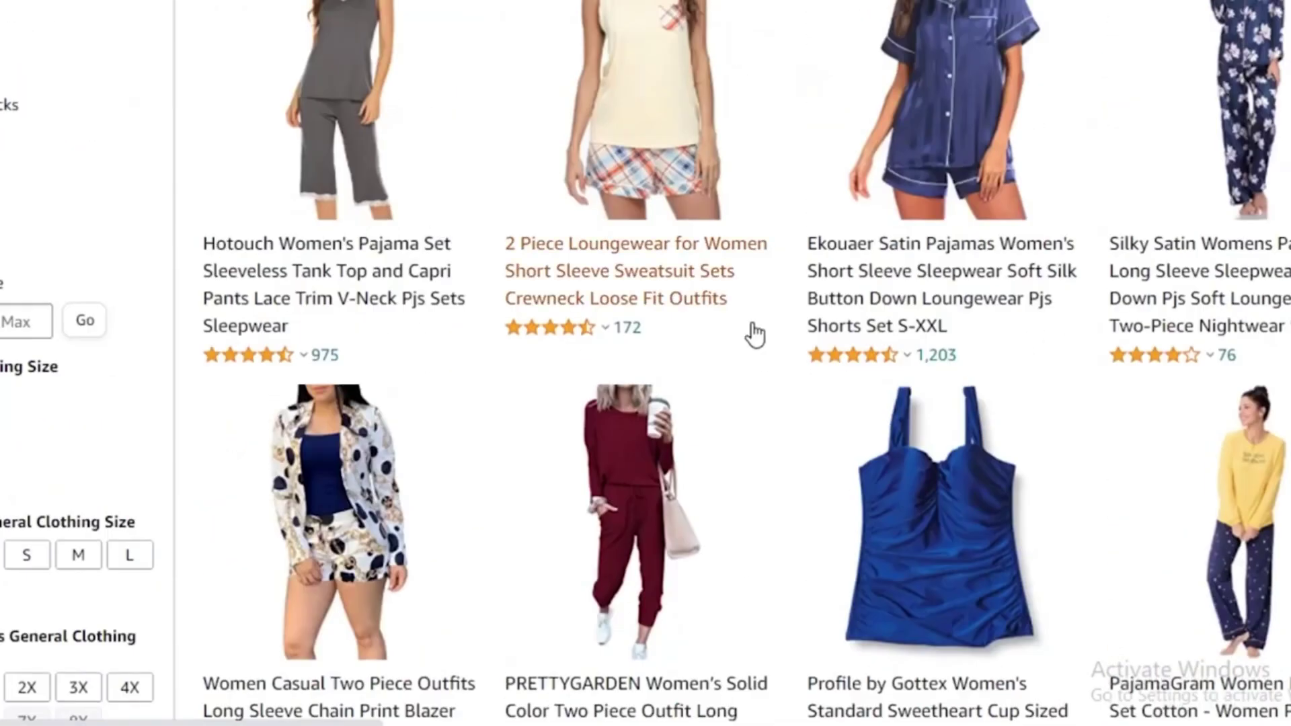
pyautogui.scroll(2, 272, 28)
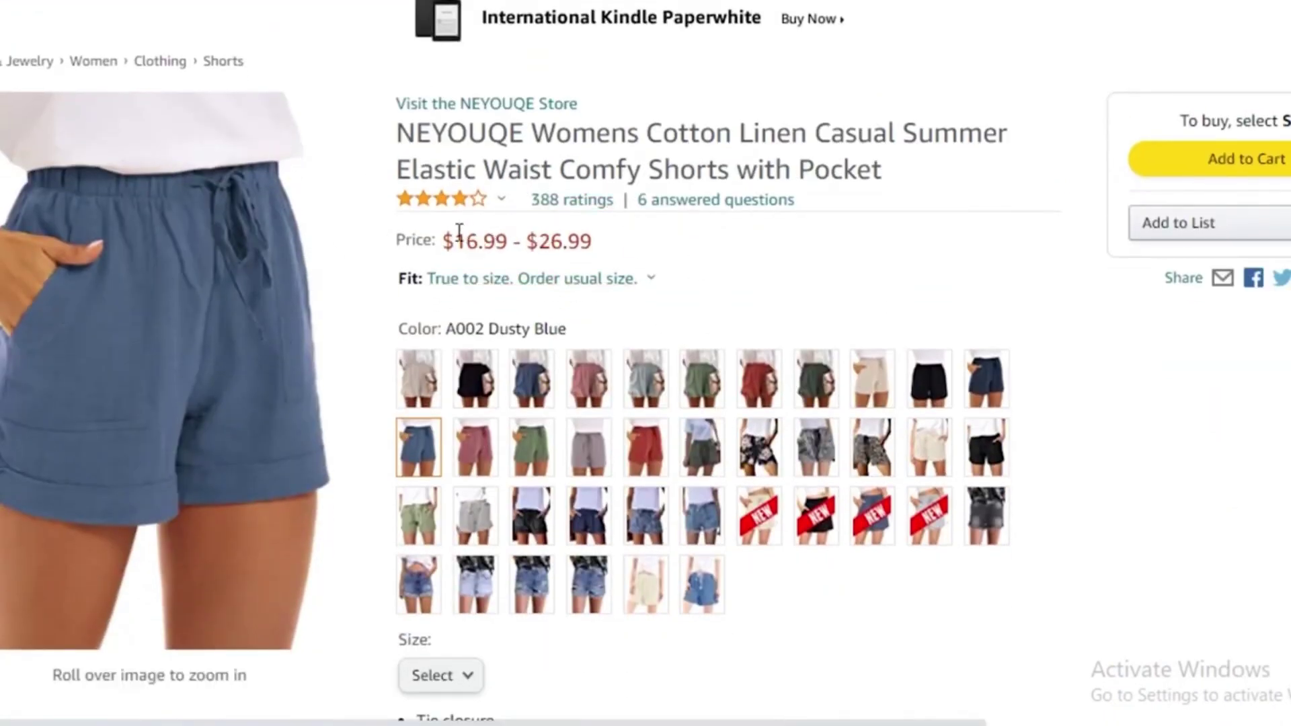
# Check the price range of the NEYOUQE women's cotton linen shorts, and return to the search results.
pyautogui.moveTo(450, 231); pyautogui.dragTo(581, 246)
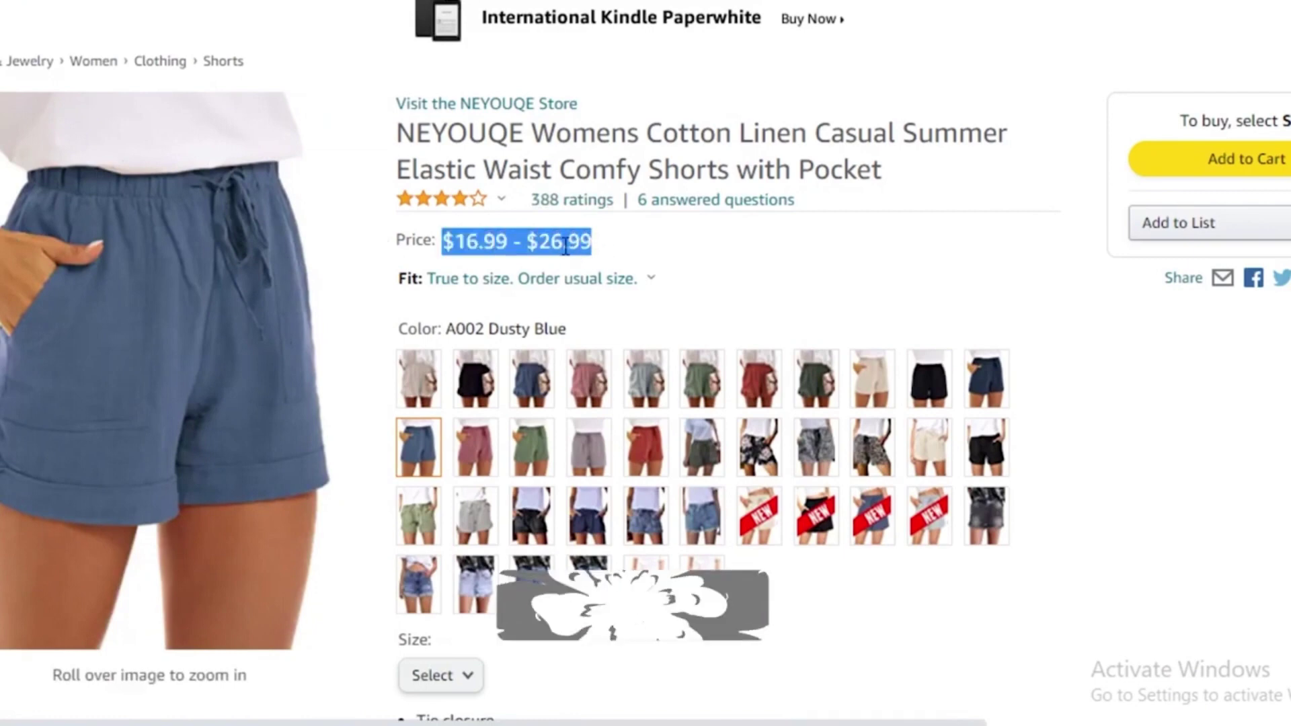
pyautogui.click(549, 248)
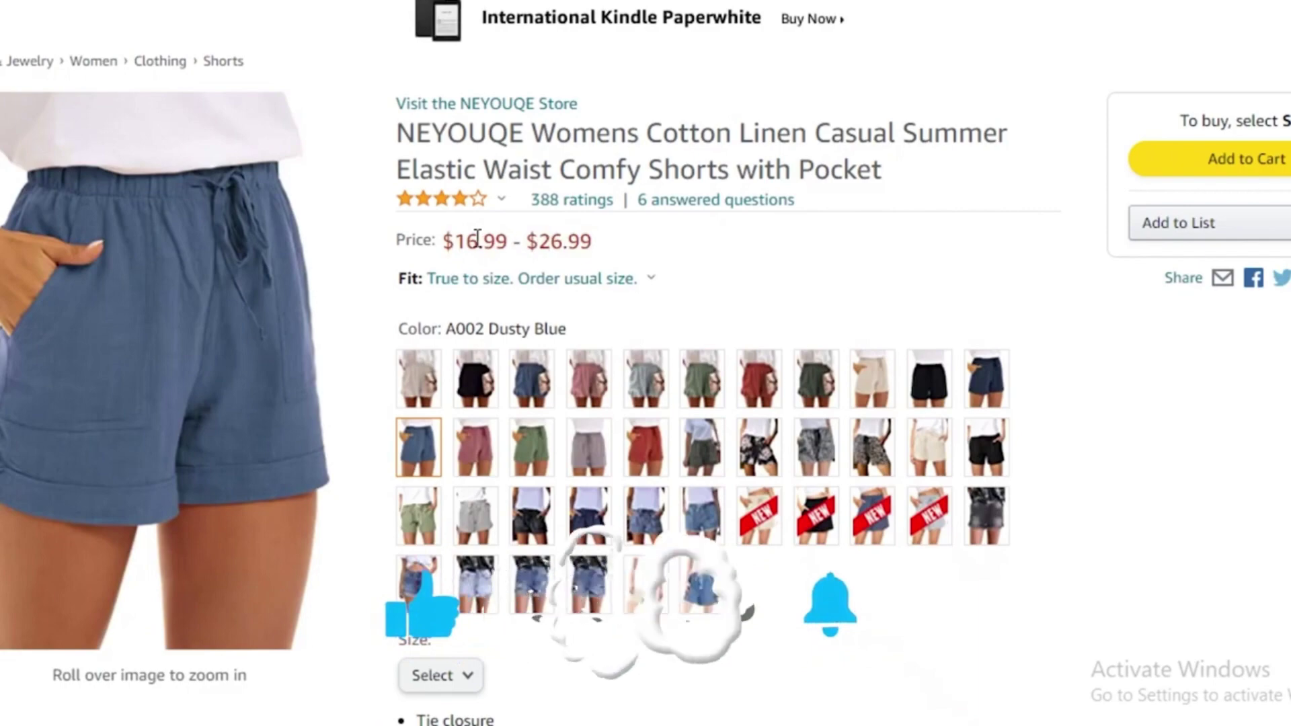
pyautogui.moveTo(456, 247); pyautogui.dragTo(495, 247)
pyautogui.hotkey('alt', 'Left')
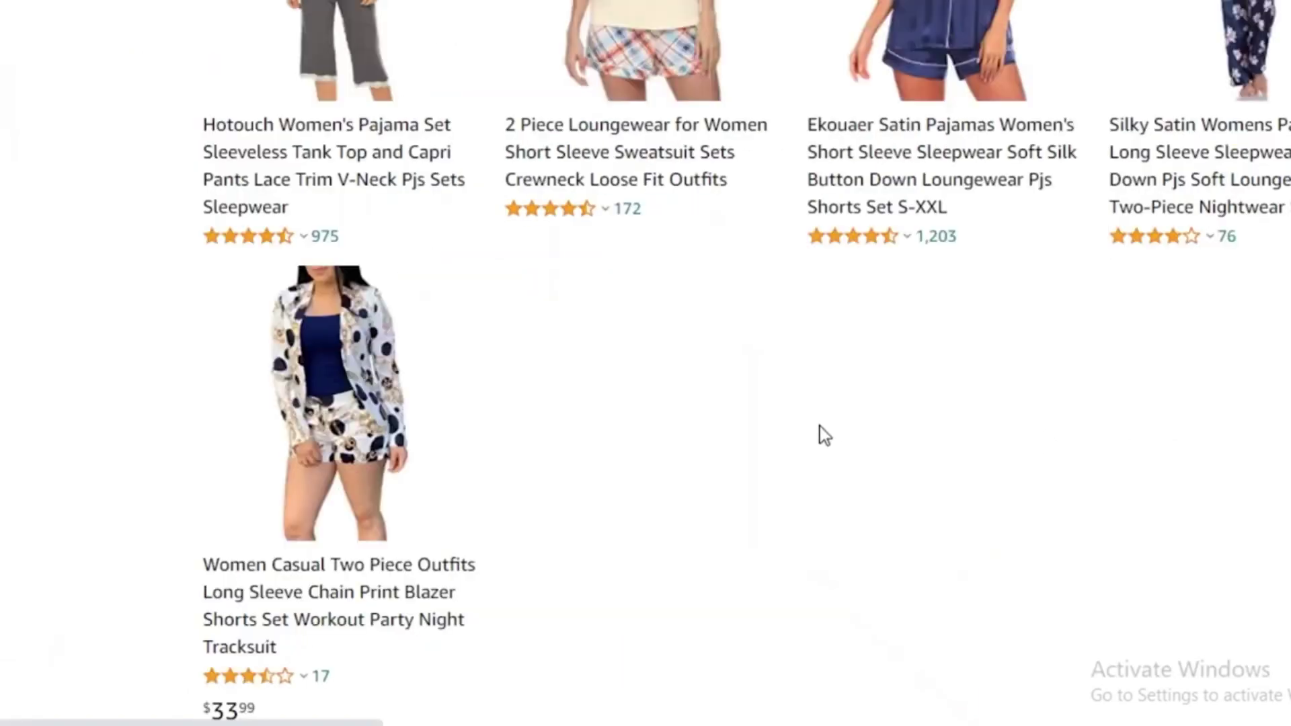
# Browse further through Amazon's night suits results, comparing the prices and review counts of the listed pajama sets.
pyautogui.scroll(-2, 1009, 374)
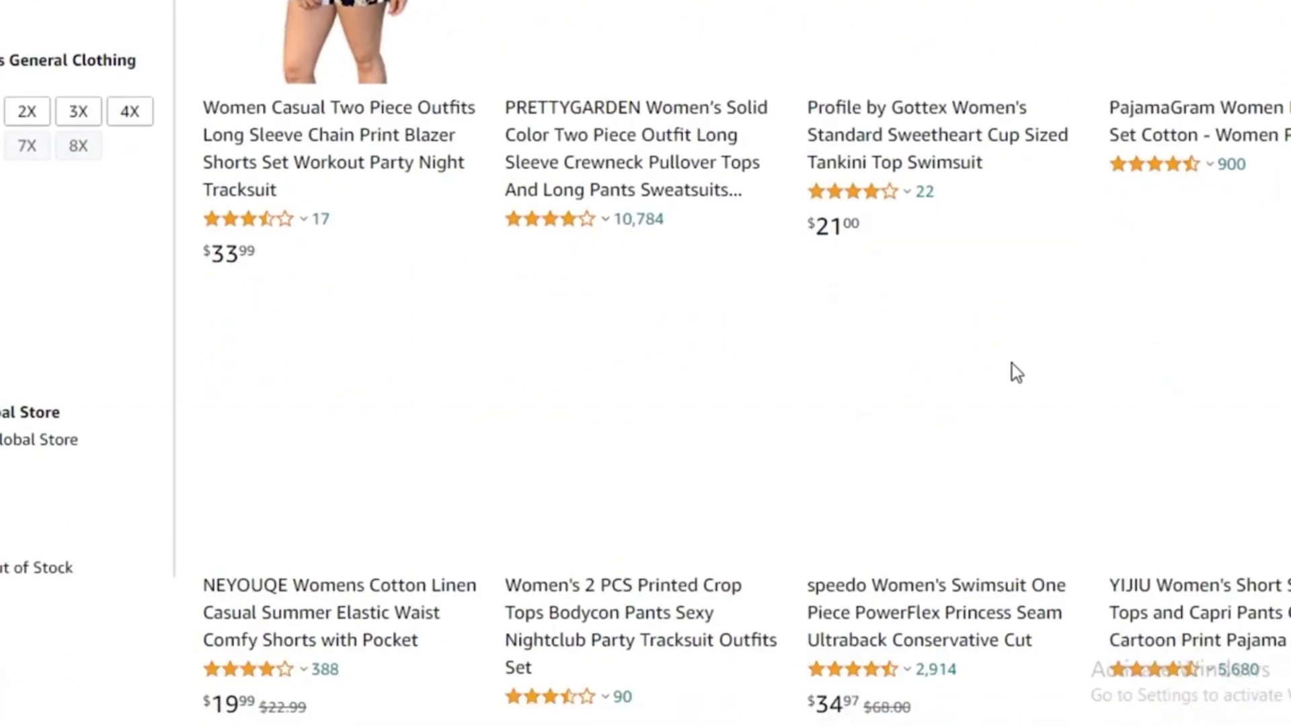
pyautogui.scroll(5, 735, 318)
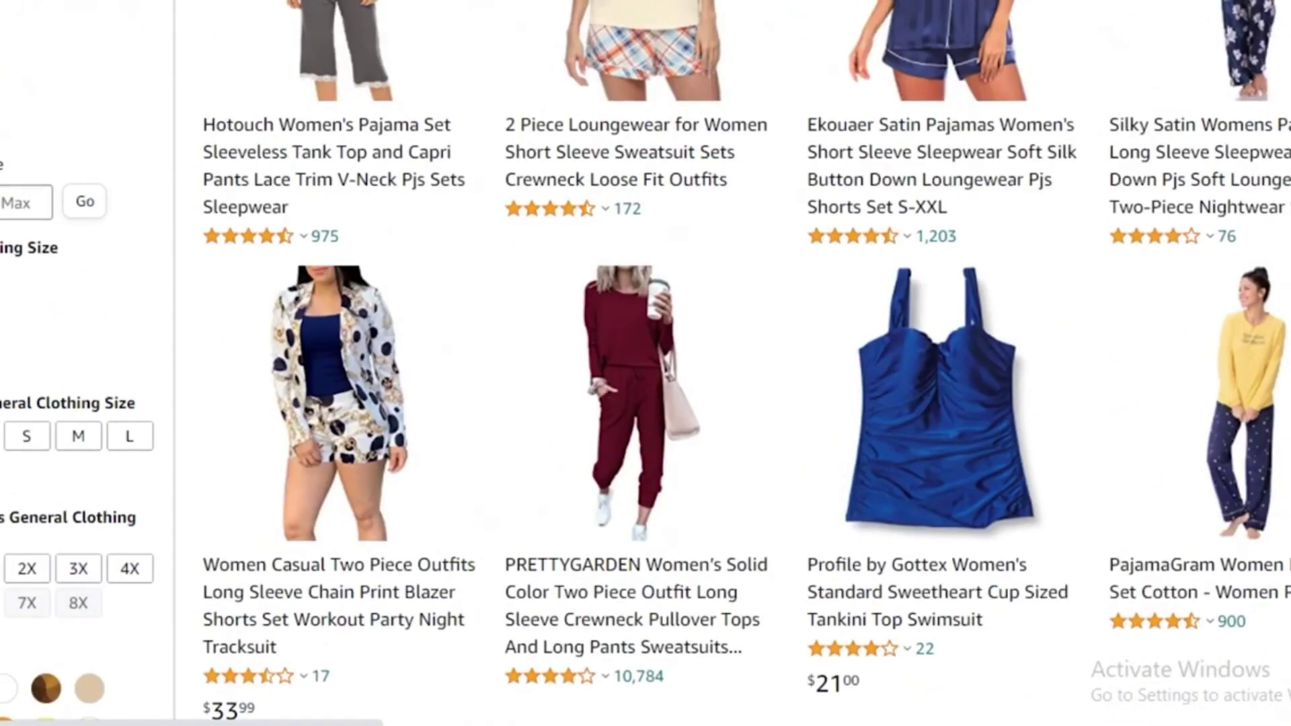
pyautogui.scroll(10, 1150, 323)
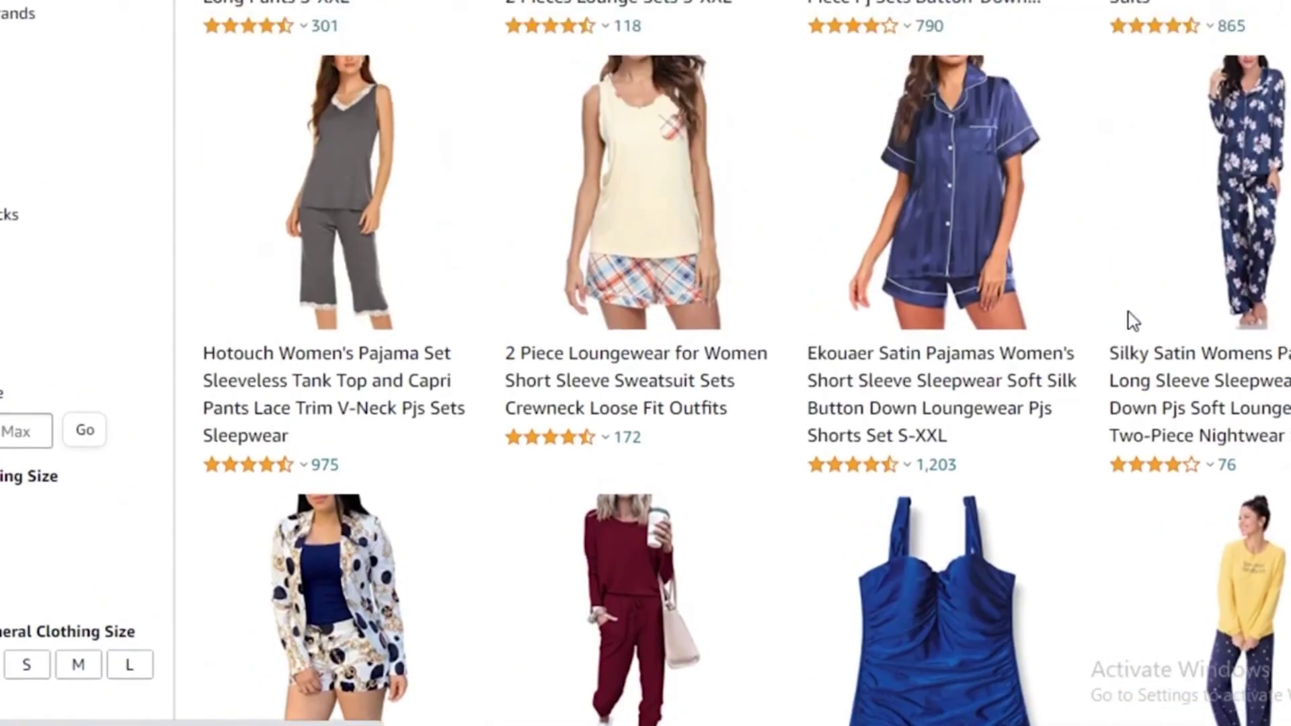
pyautogui.scroll(-2, 853, 294)
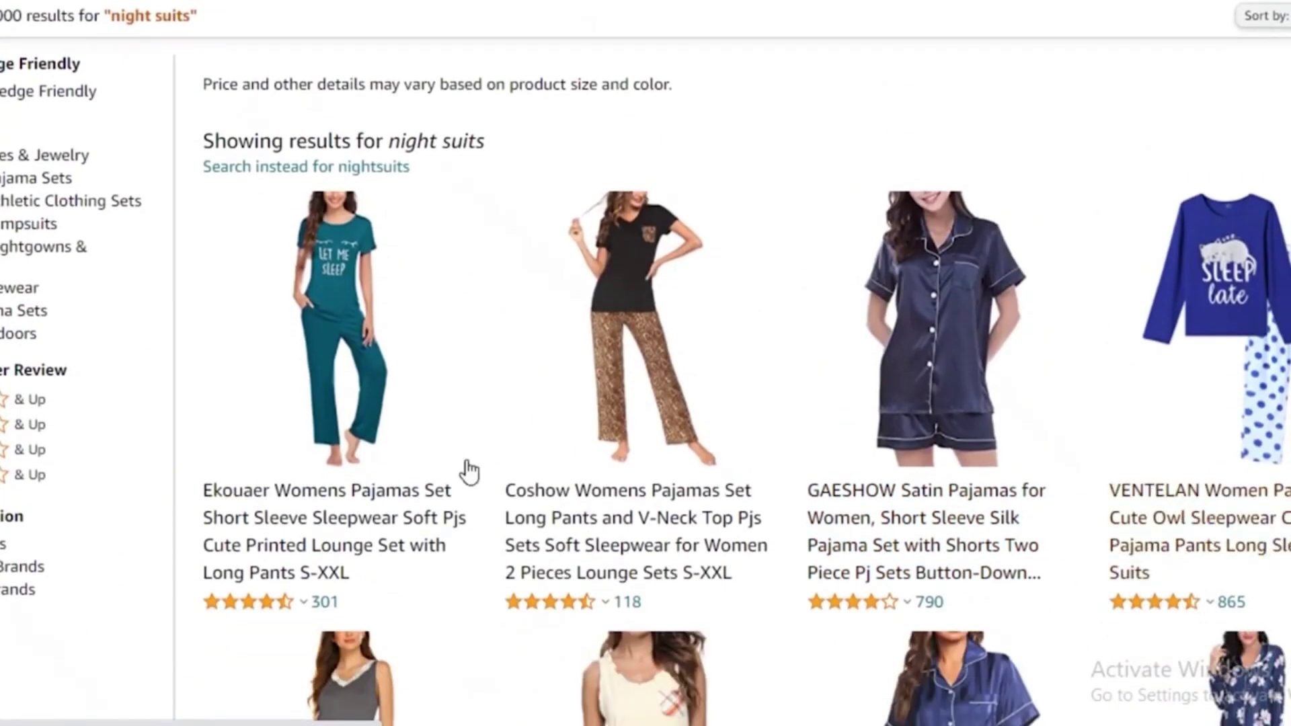
pyautogui.scroll(-12, 832, 169)
pyautogui.scroll(-20, 832, 170)
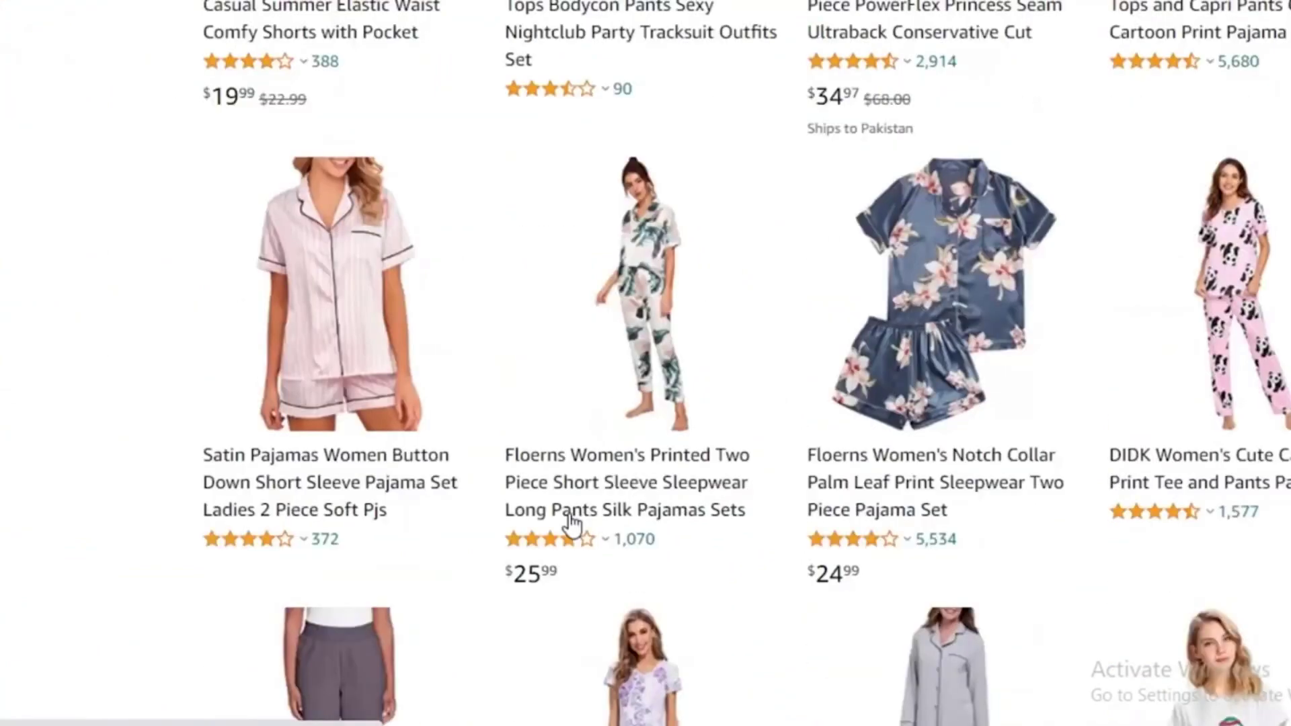
pyautogui.scroll(-13, 1055, 484)
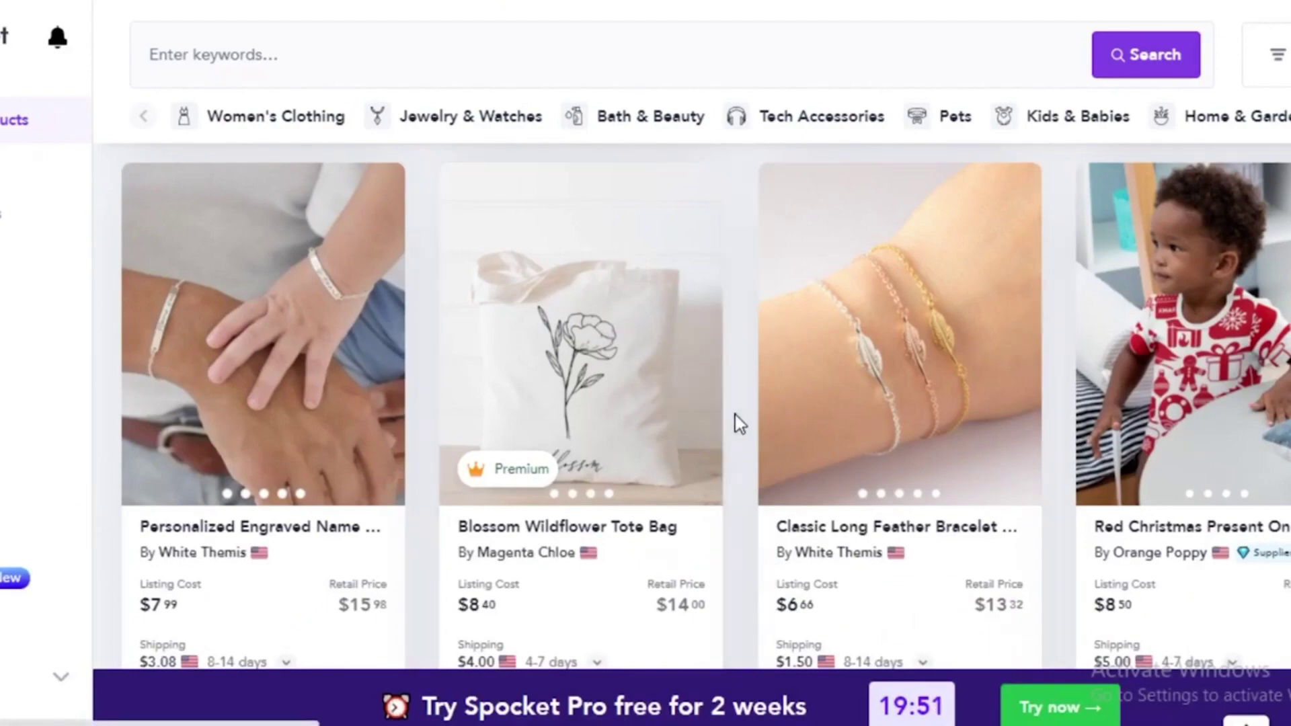
# Switch to Spocket, open the Floating In Dreams Pink Sleepwear Set, and check its listing and retail prices.
pyautogui.scroll(-5, 736, 421)
pyautogui.click(1169, 340)
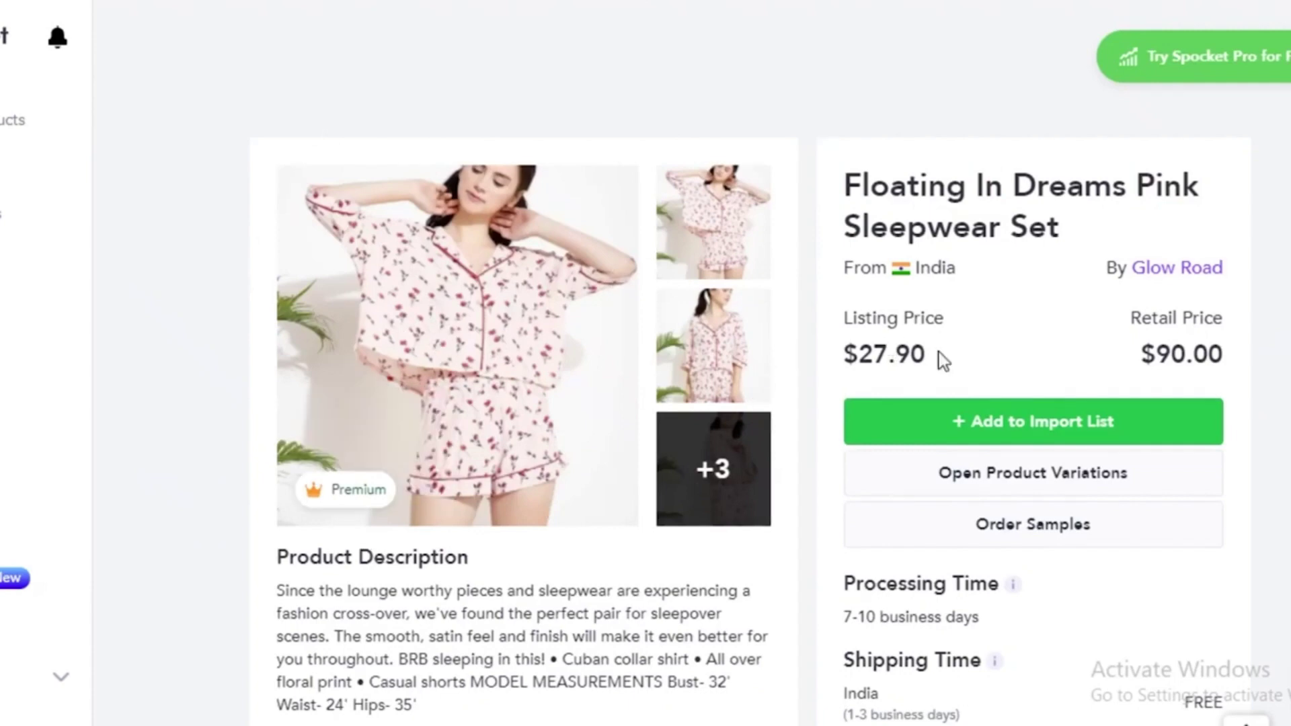
pyautogui.moveTo(909, 354); pyautogui.dragTo(857, 340)
pyautogui.click(881, 364)
pyautogui.moveTo(1151, 344)
pyautogui.mouseDown()
pyautogui.moveTo(1231, 355)
pyautogui.moveTo(1141, 354)
pyautogui.mouseUp()
pyautogui.click(1236, 355)
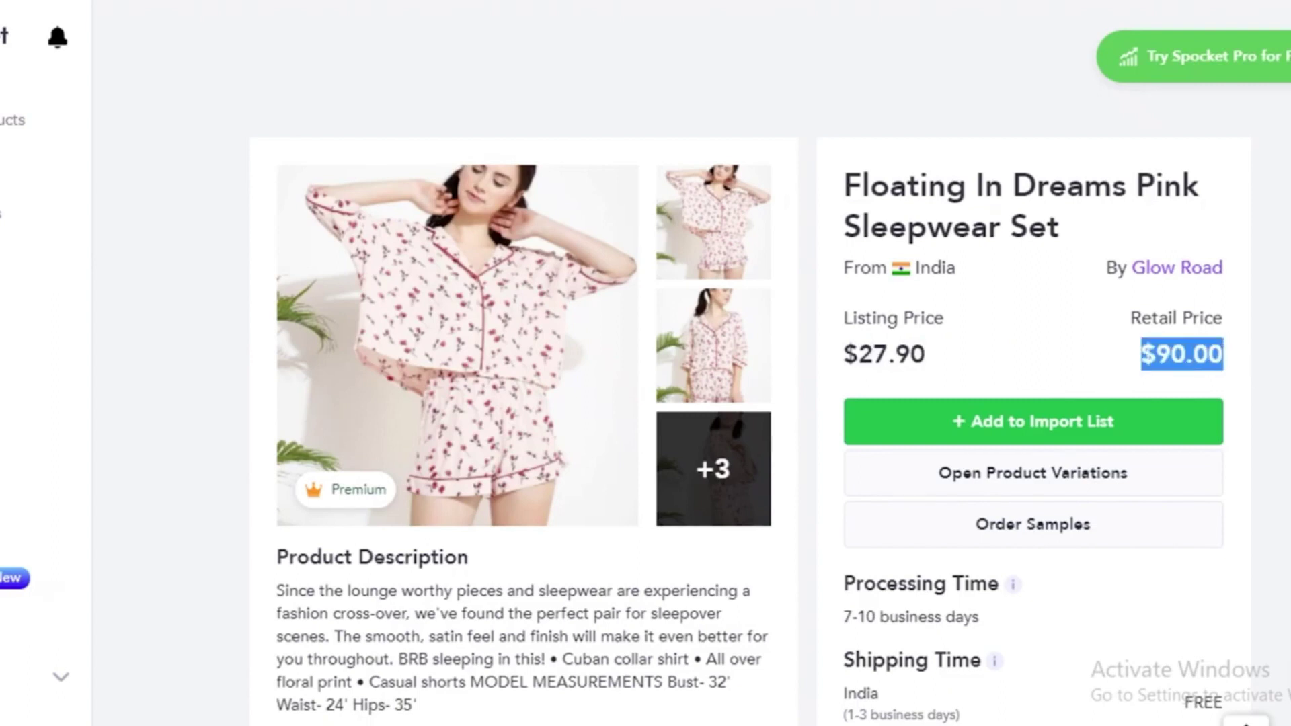
pyautogui.click(1141, 355)
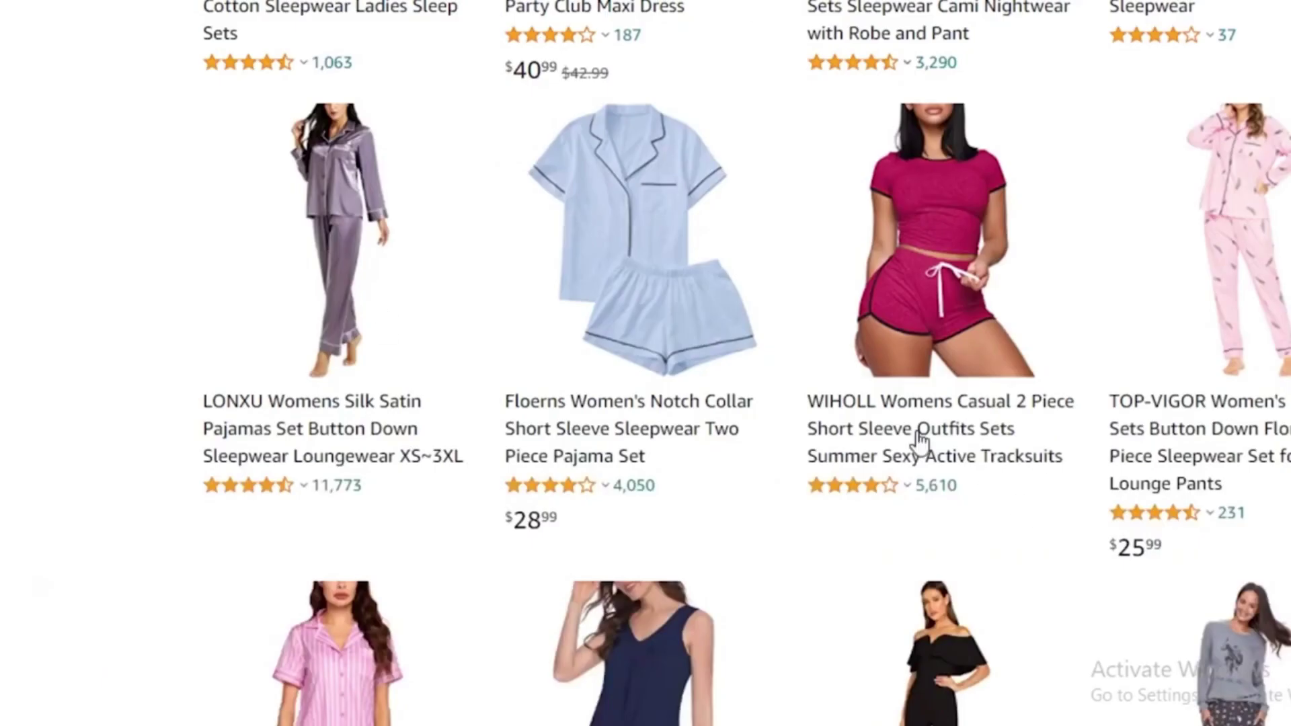
# Compare pajama prices in the Amazon results with the retail price of Spocket's Floating In Dreams Pink Sleepwear Set.
pyautogui.scroll(8, 982, 498)
pyautogui.scroll(5, 573, 558)
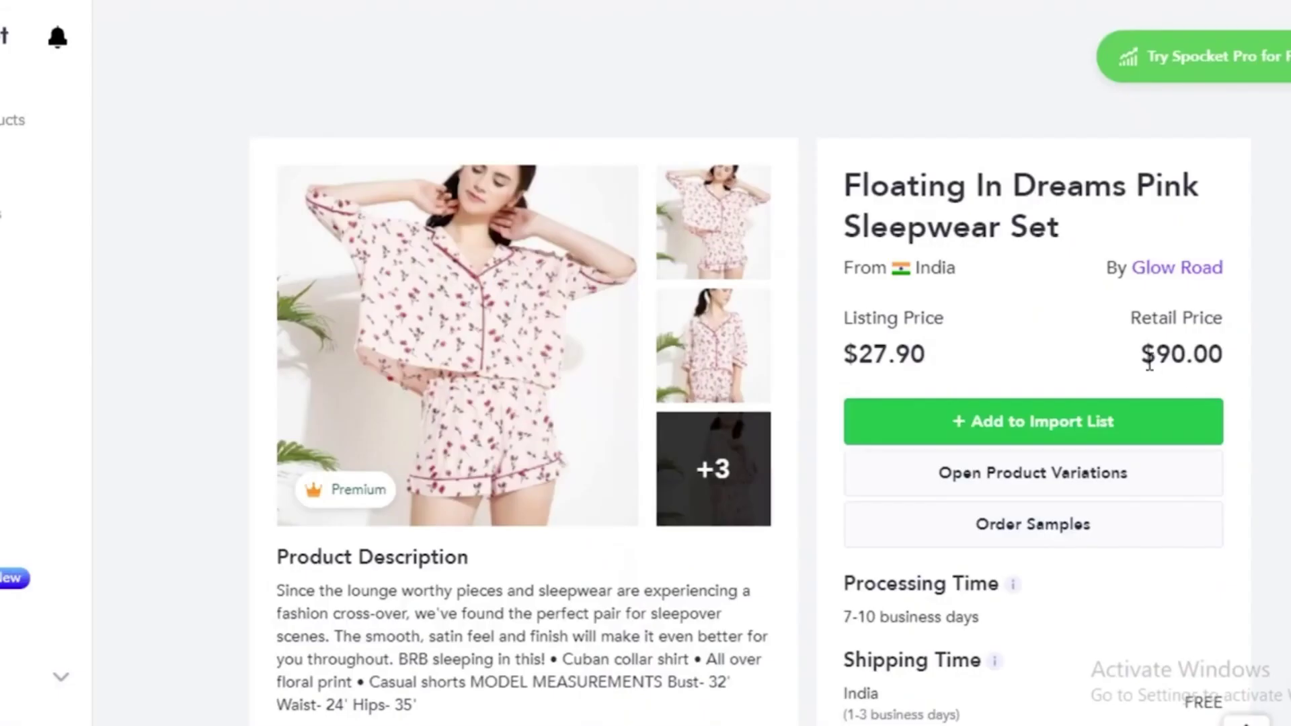
pyautogui.moveTo(1150, 363); pyautogui.dragTo(1173, 362)
pyautogui.click(1241, 356)
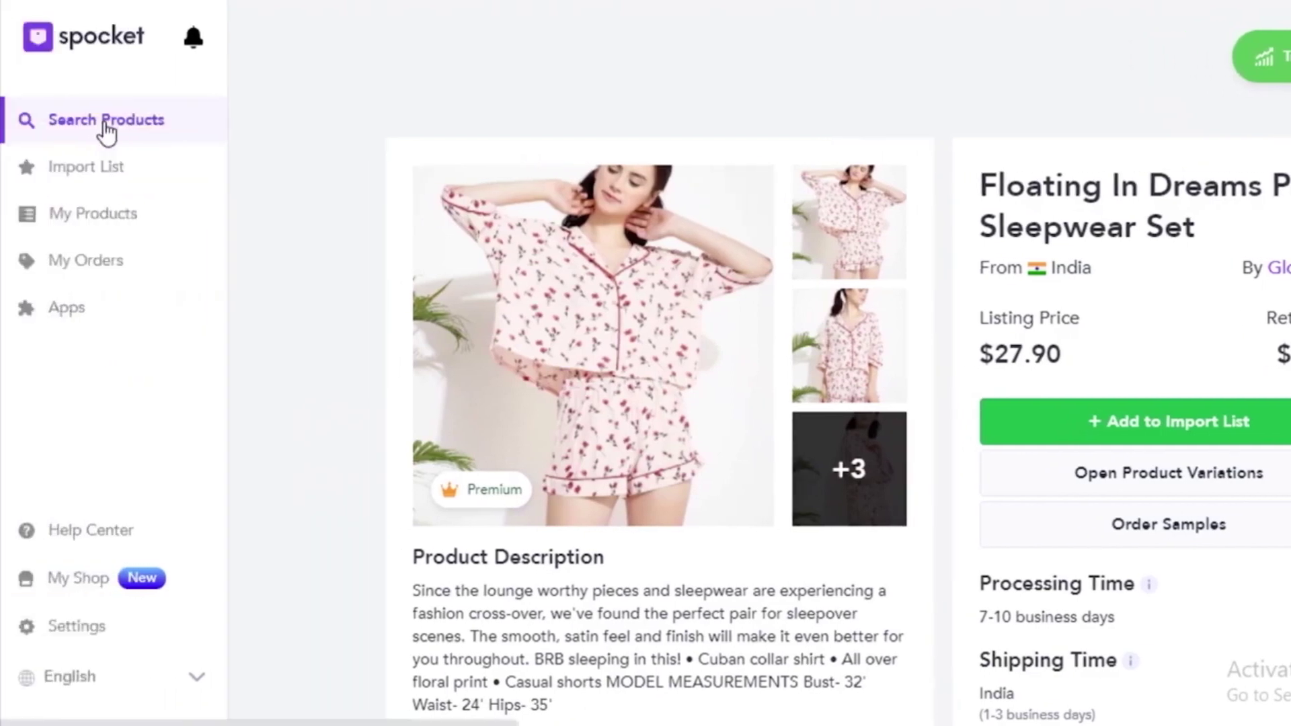
# Return to Spocket's product search and search for "nightsuit".
pyautogui.click(106, 128)
pyautogui.click(410, 190)
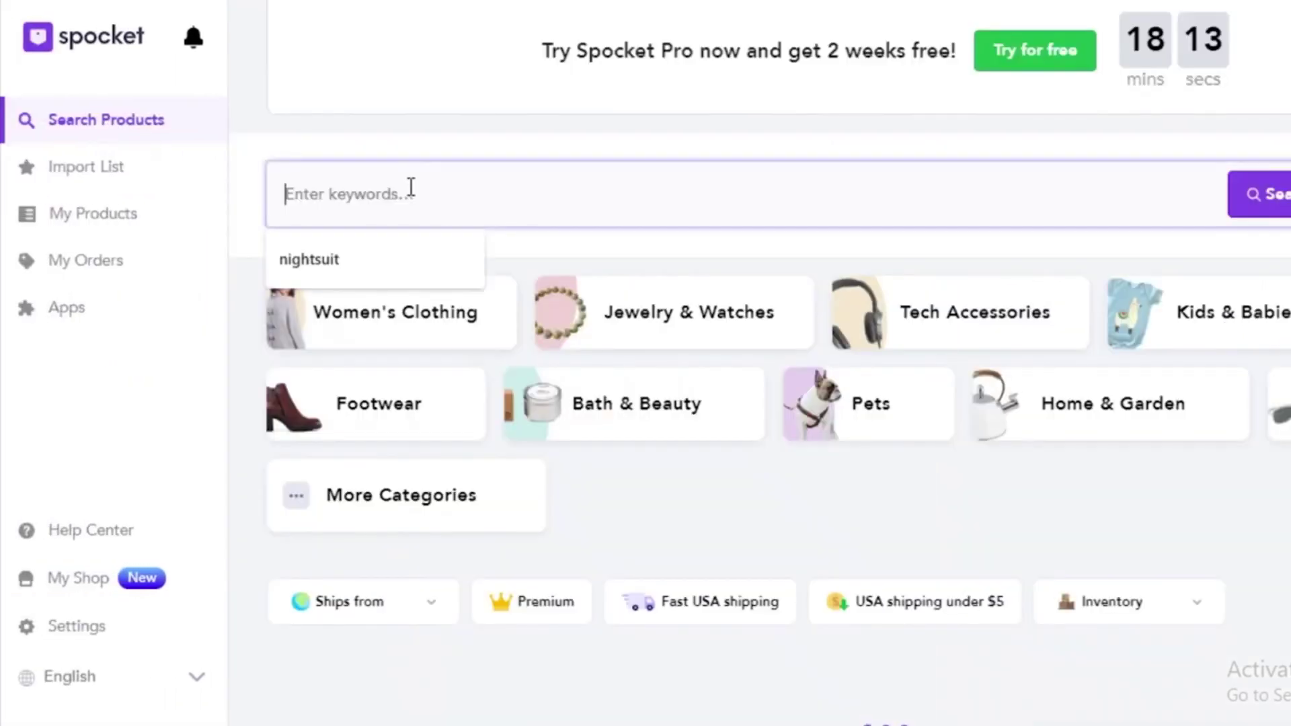
pyautogui.click(363, 259)
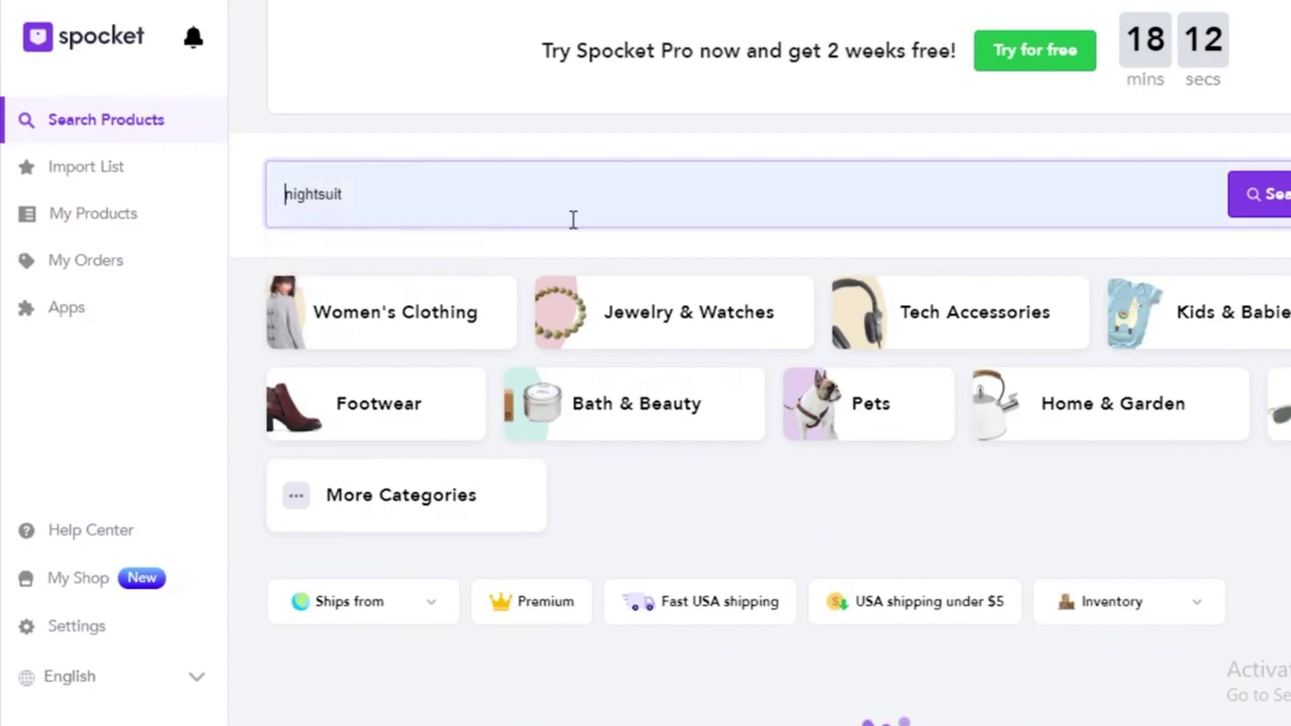
pyautogui.click(1261, 193)
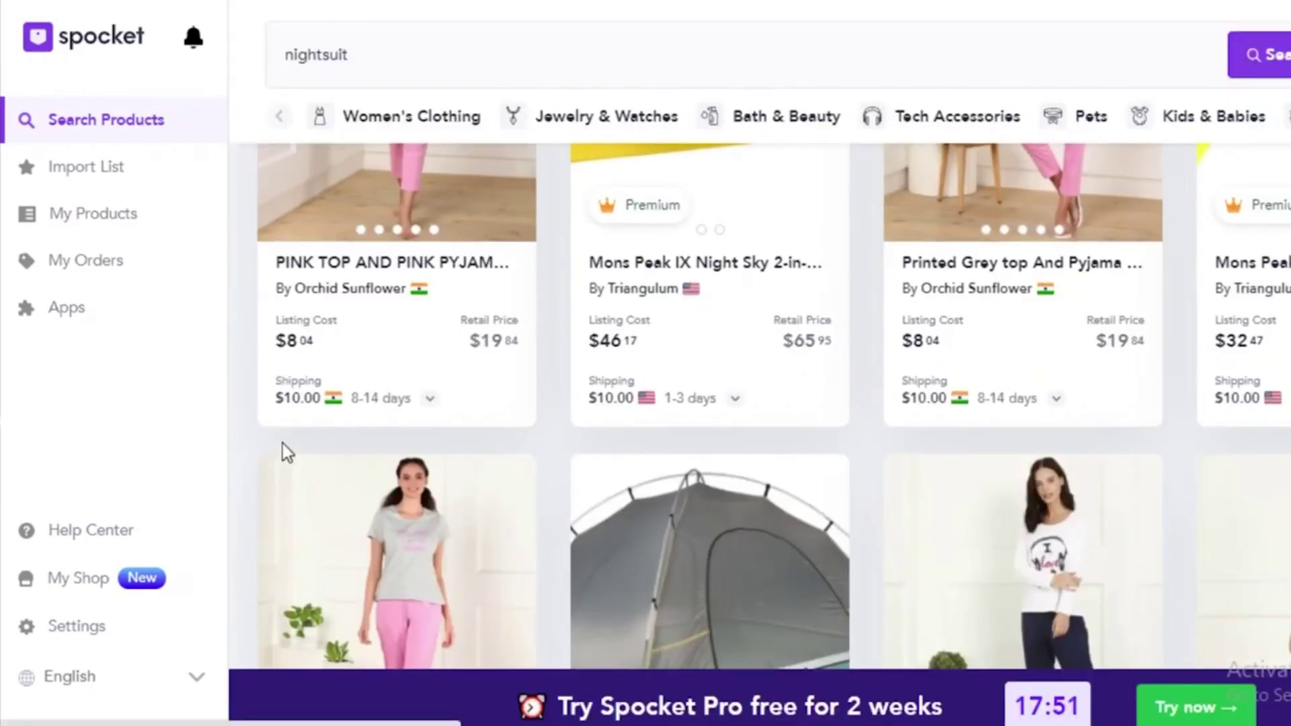
# Check the listing cost and retail price of the Printed Grey top and Pyjama set in the search results.
pyautogui.moveTo(919, 316)
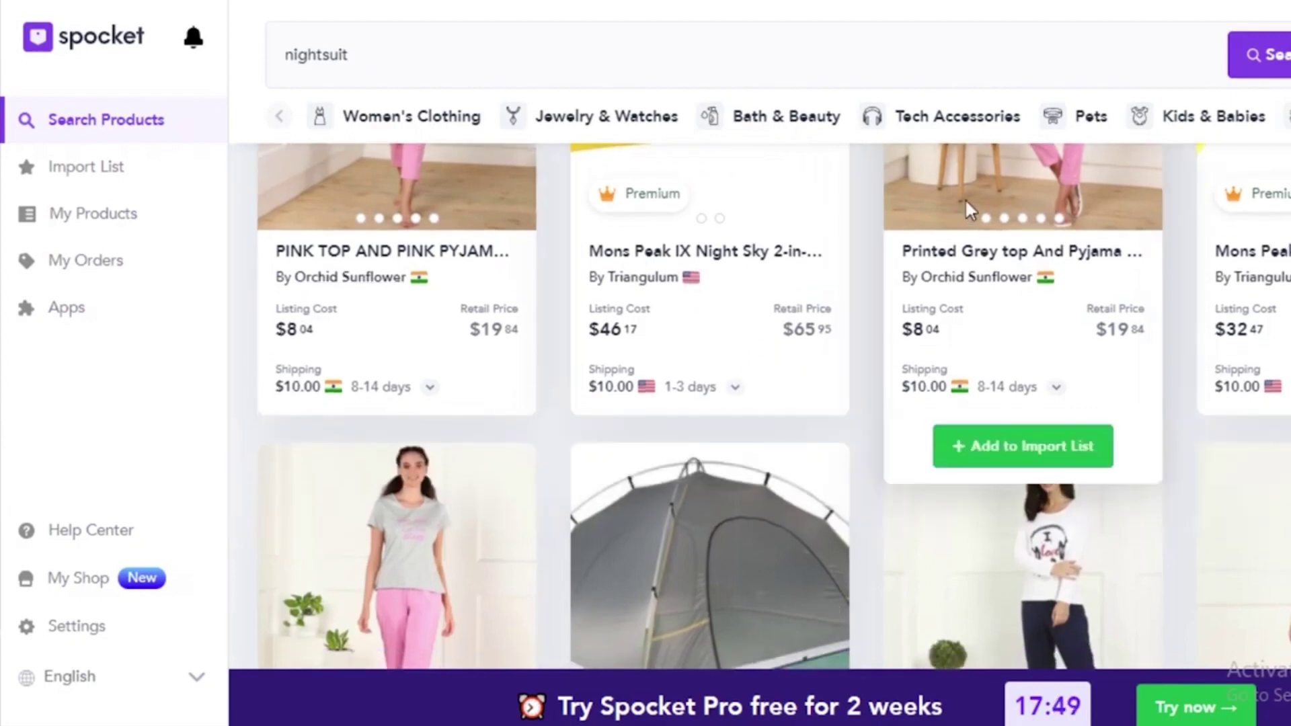
pyautogui.moveTo(939, 330)
pyautogui.mouseDown()
pyautogui.moveTo(902, 330)
pyautogui.moveTo(939, 332)
pyautogui.mouseUp()
pyautogui.moveTo(1102, 328); pyautogui.dragTo(904, 333)
pyautogui.click(1208, 284)
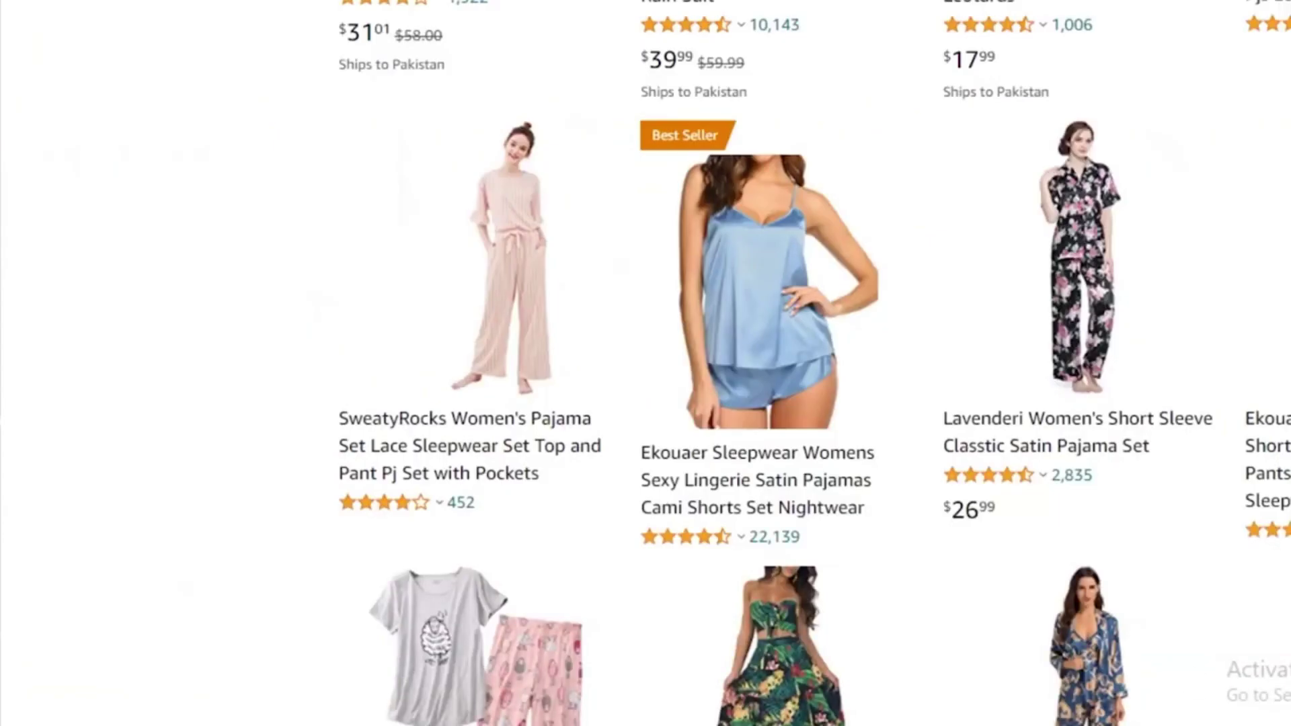
# Switch to the Amazon night suits results and examine competing pajama prices against the Spocket pyjama set.
pyautogui.scroll(10, 997, 498)
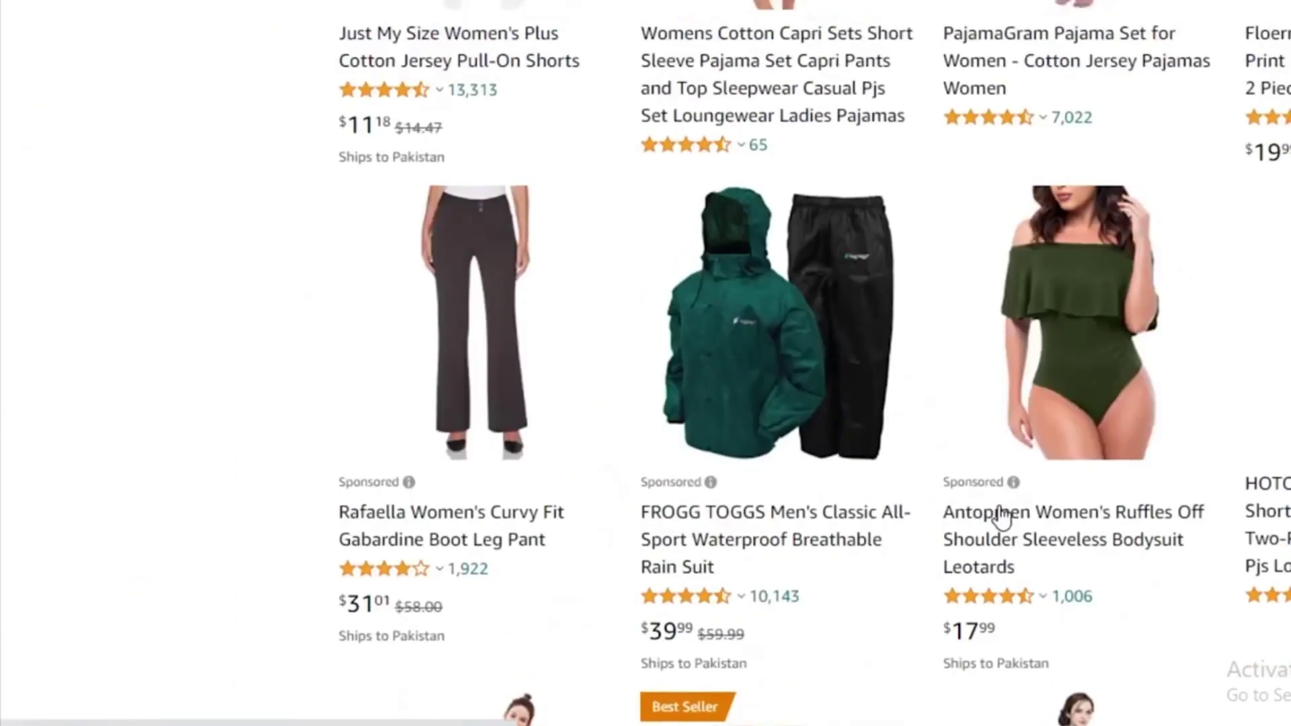
pyautogui.scroll(-10, 814, 363)
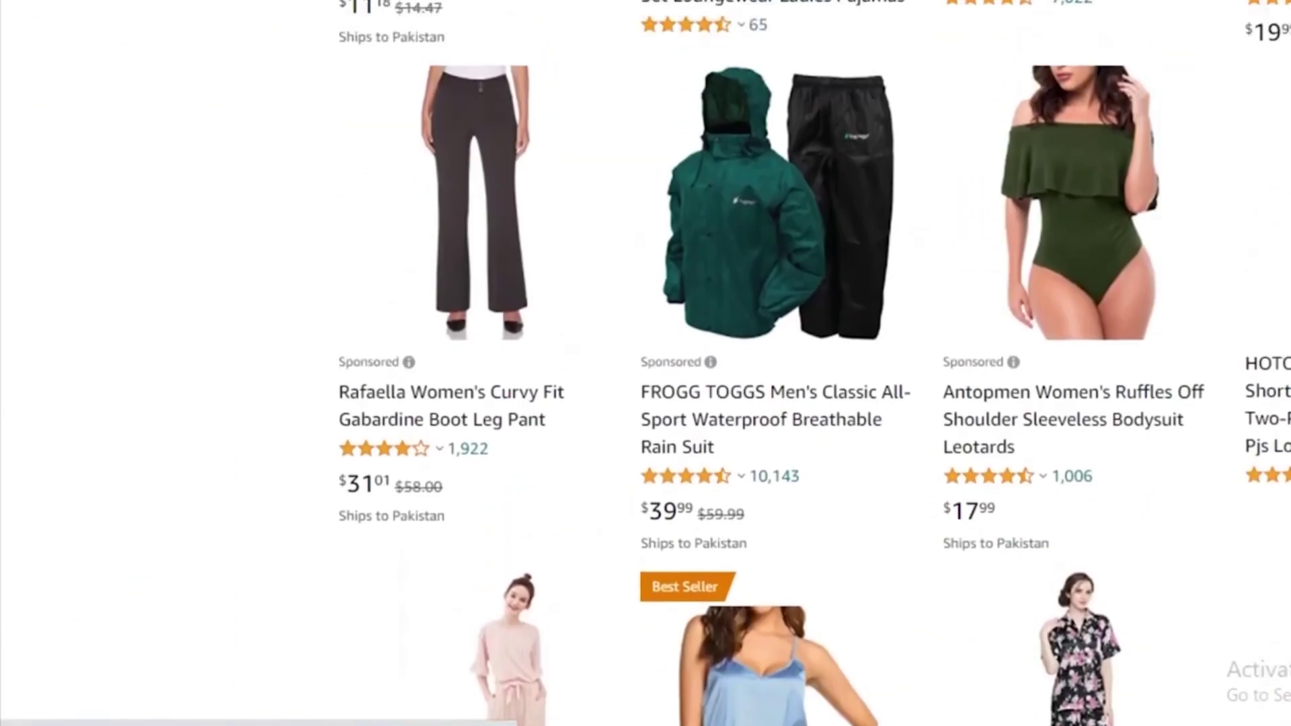
pyautogui.scroll(1, 814, 363)
pyautogui.scroll(5, 1104, 446)
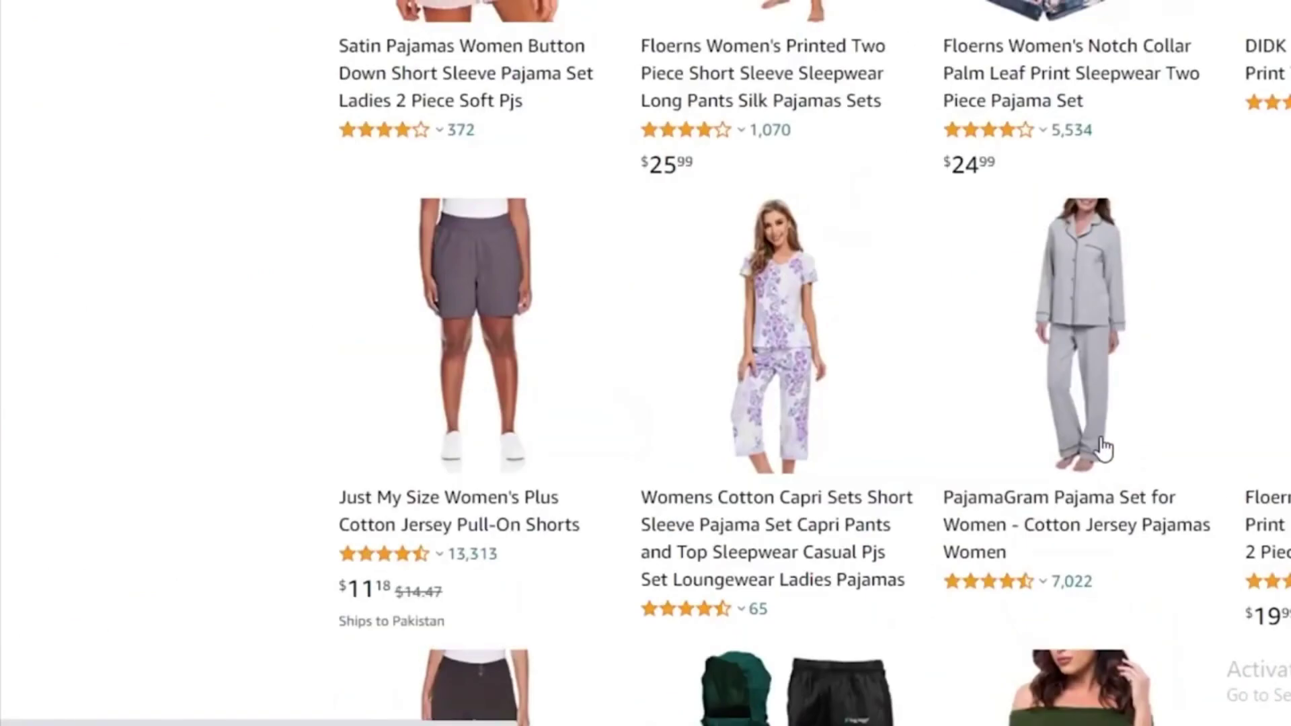
pyautogui.scroll(5, 825, 542)
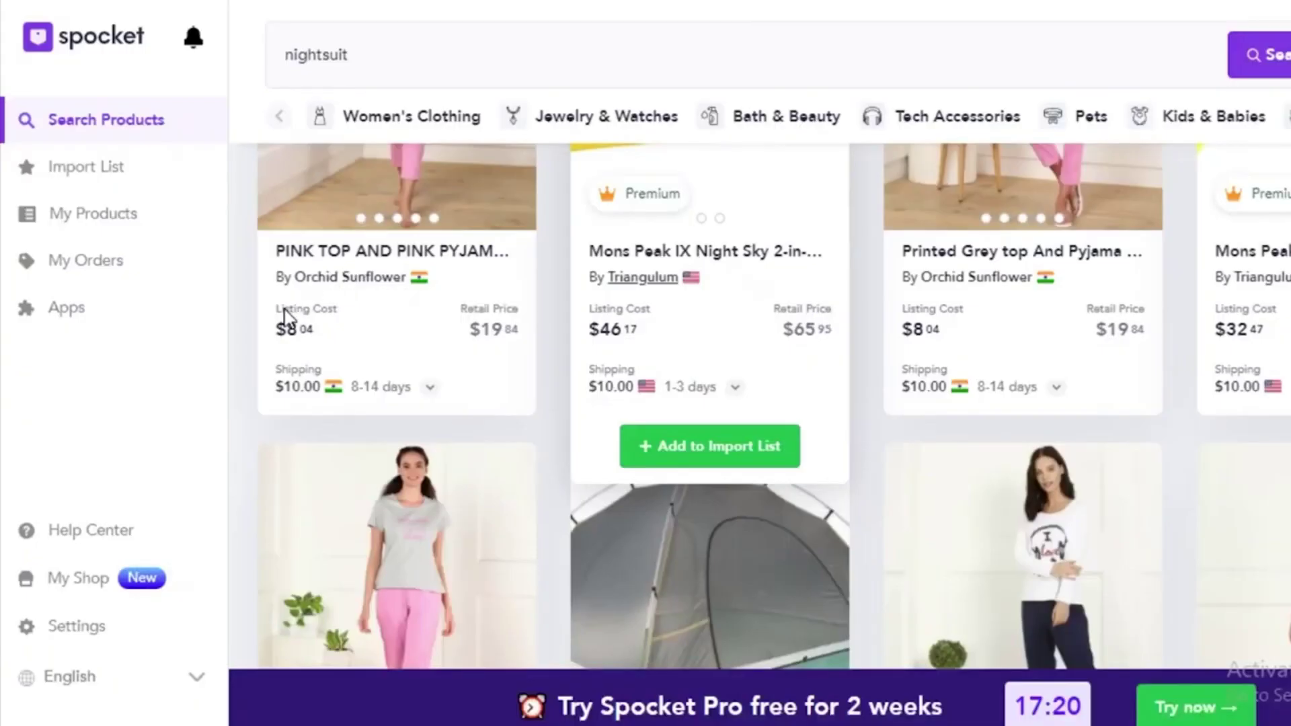
# Look through Spocket's nightsuit results, examining the listing costs, retail prices and shipping of the pyjama sets.
pyautogui.scroll(-5, 774, 404)
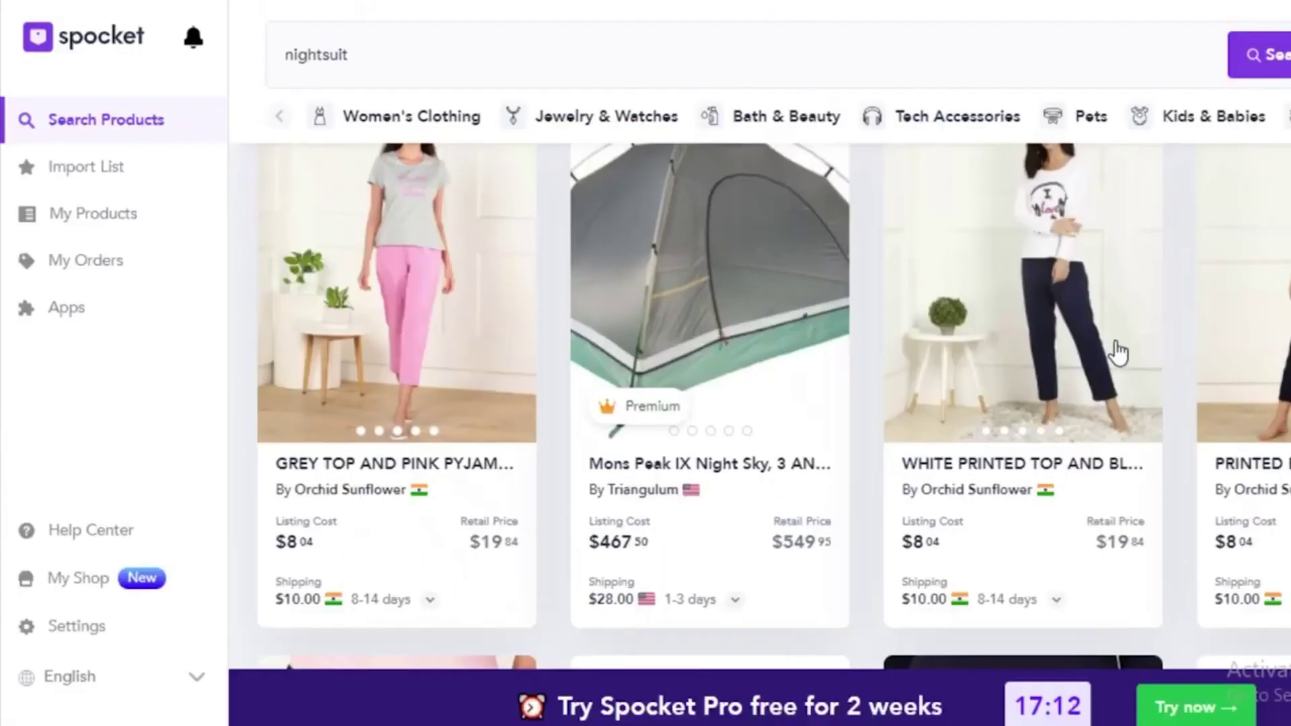
pyautogui.scroll(-5, 1096, 340)
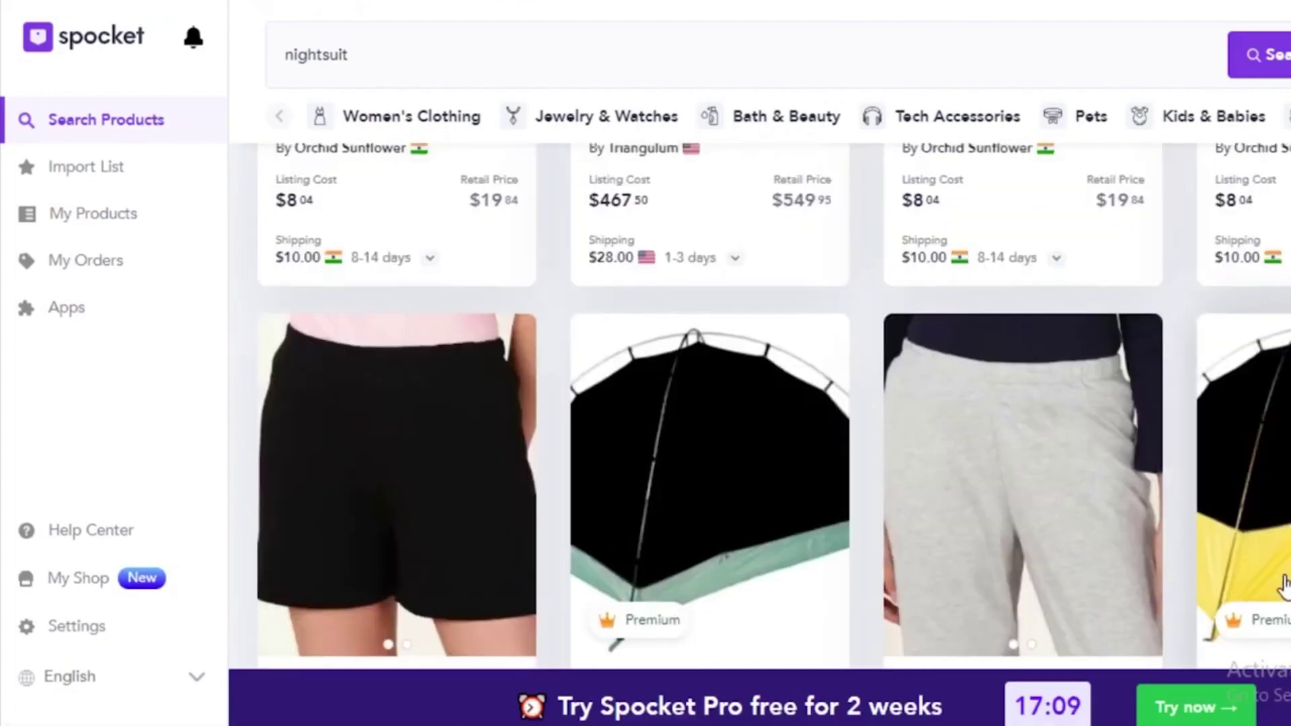
pyautogui.scroll(2, 1238, 538)
pyautogui.scroll(15, 774, 407)
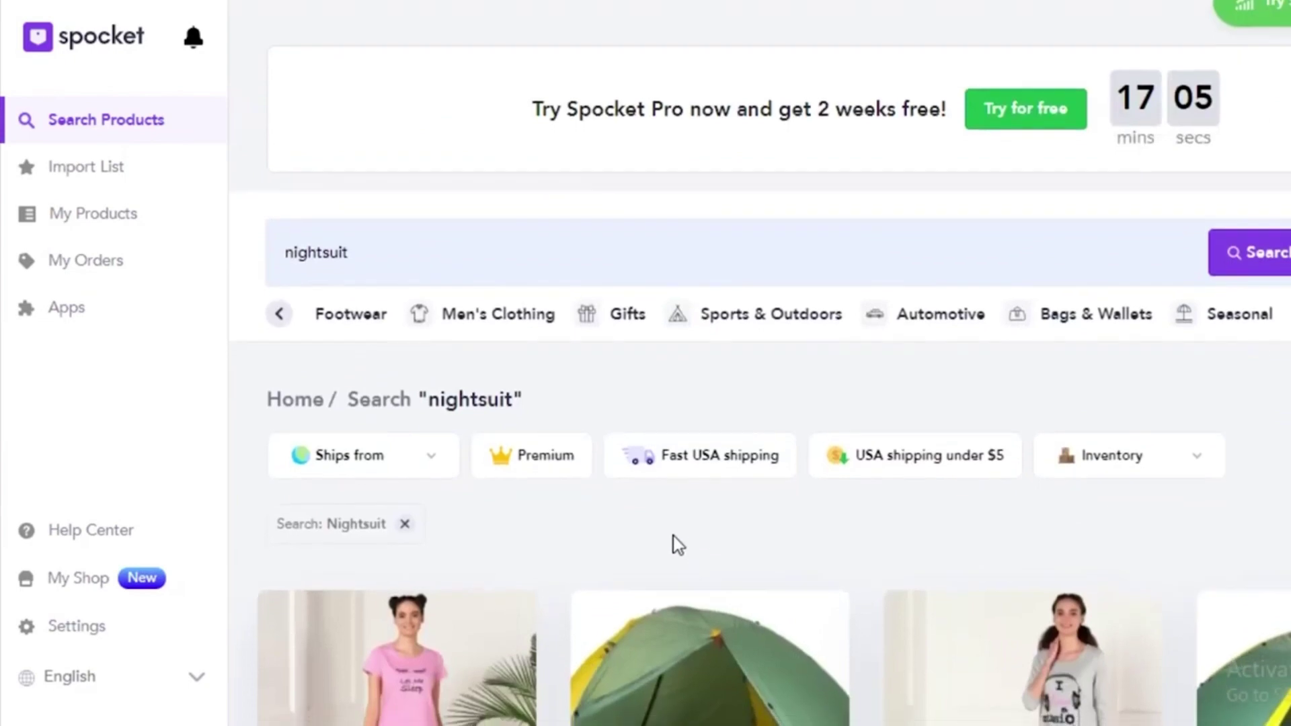
pyautogui.scroll(-7, 680, 538)
pyautogui.scroll(1, 921, 385)
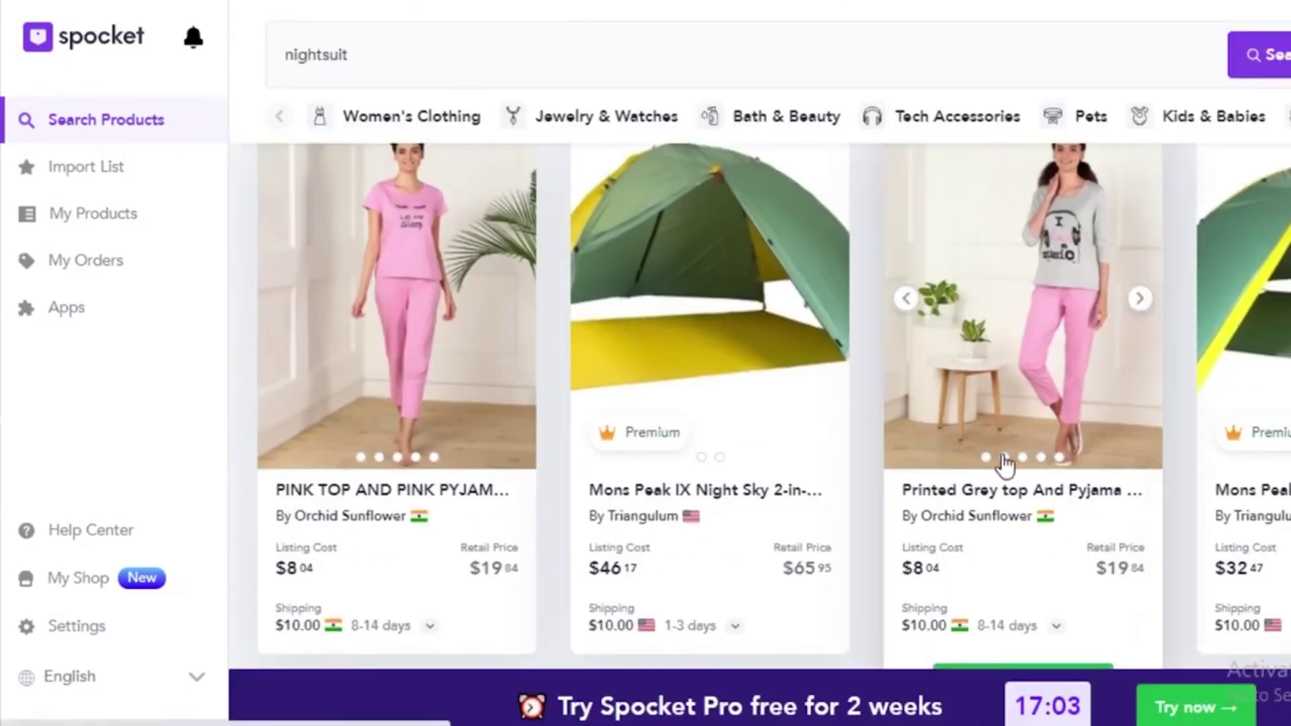
# Open the PINK TOP AND PINK PYJAMA SET and review its images, specification, processing time and shipping details.
pyautogui.click(407, 195)
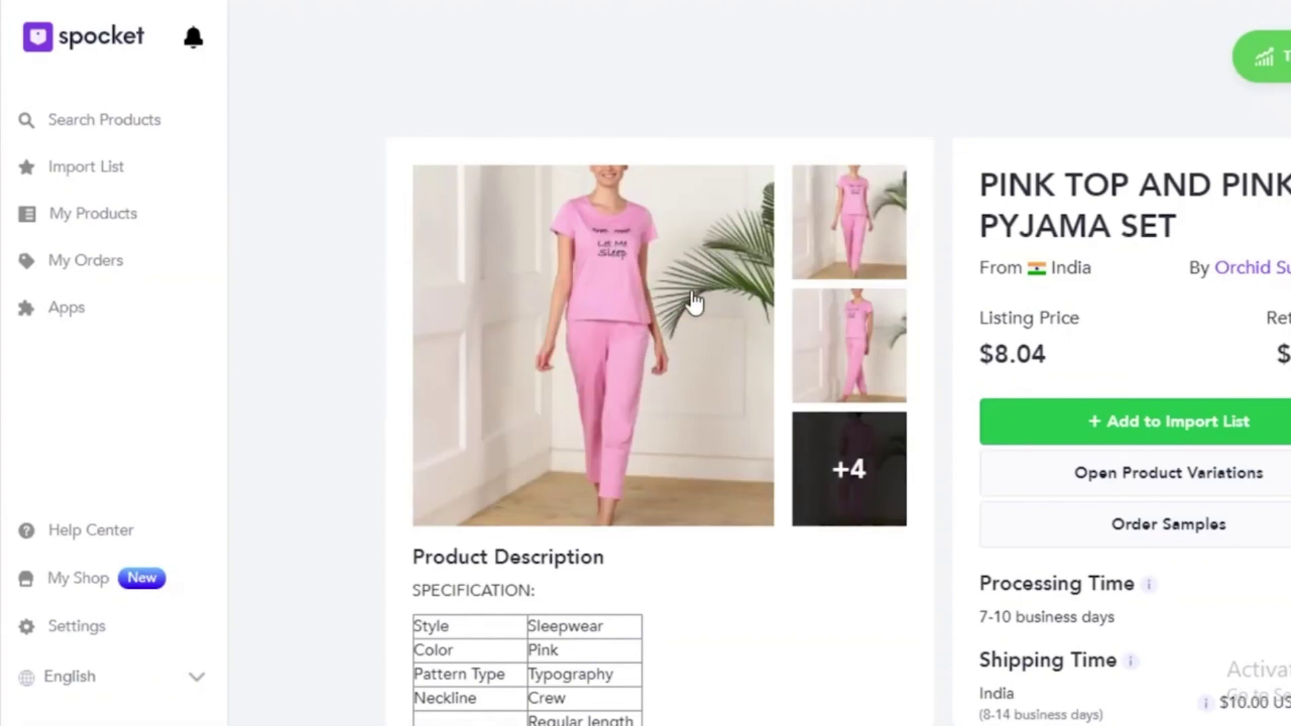
pyautogui.scroll(-3, 700, 370)
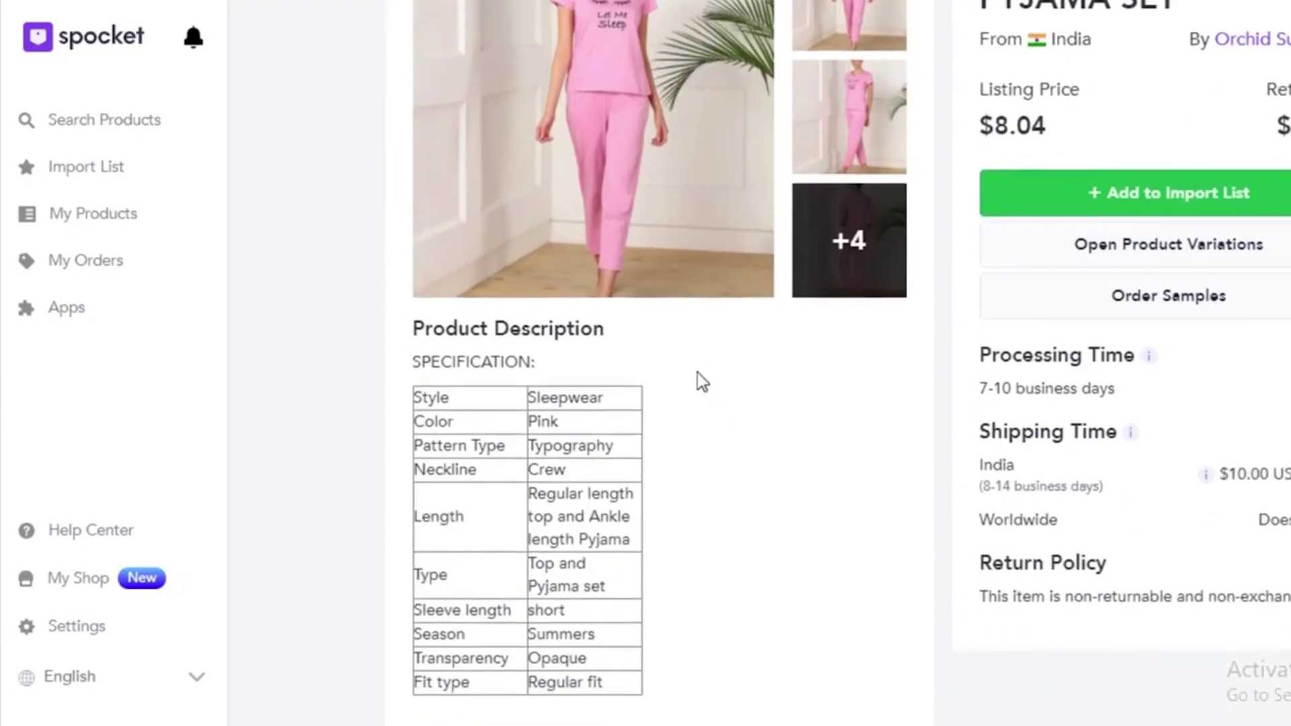
pyautogui.scroll(3, 704, 349)
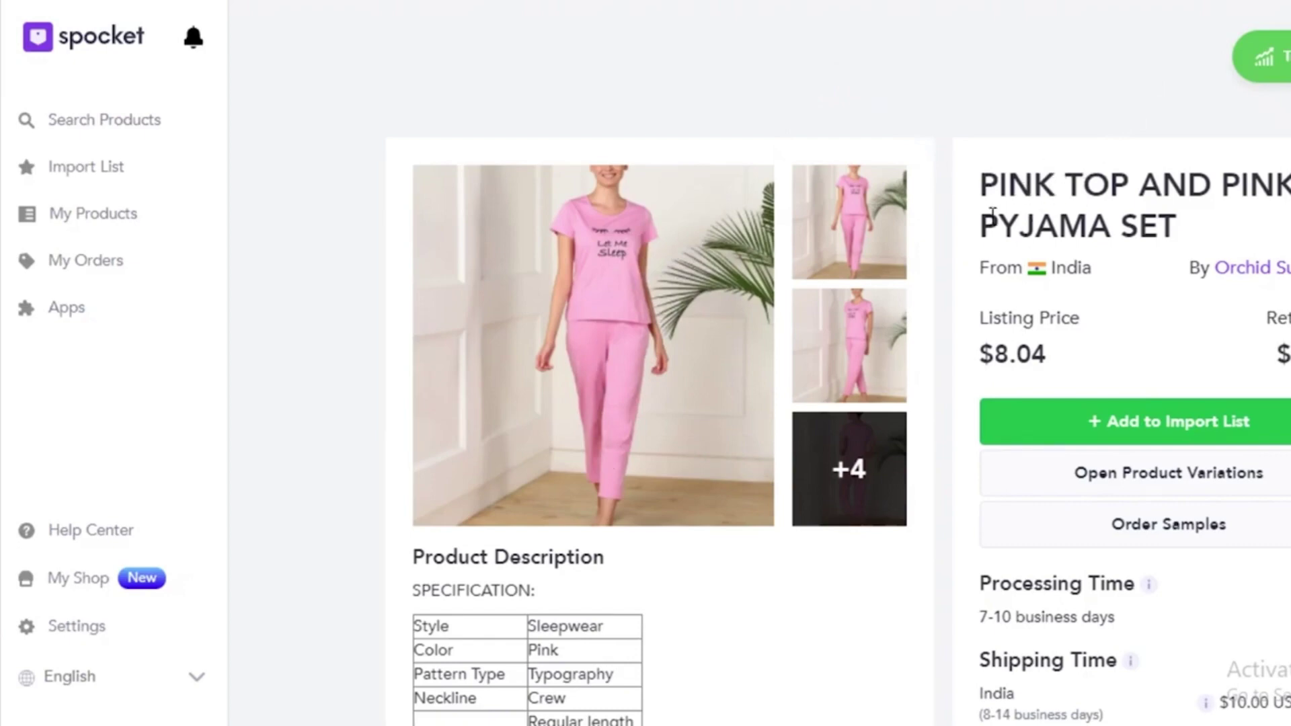
pyautogui.scroll(-2, 1153, 8)
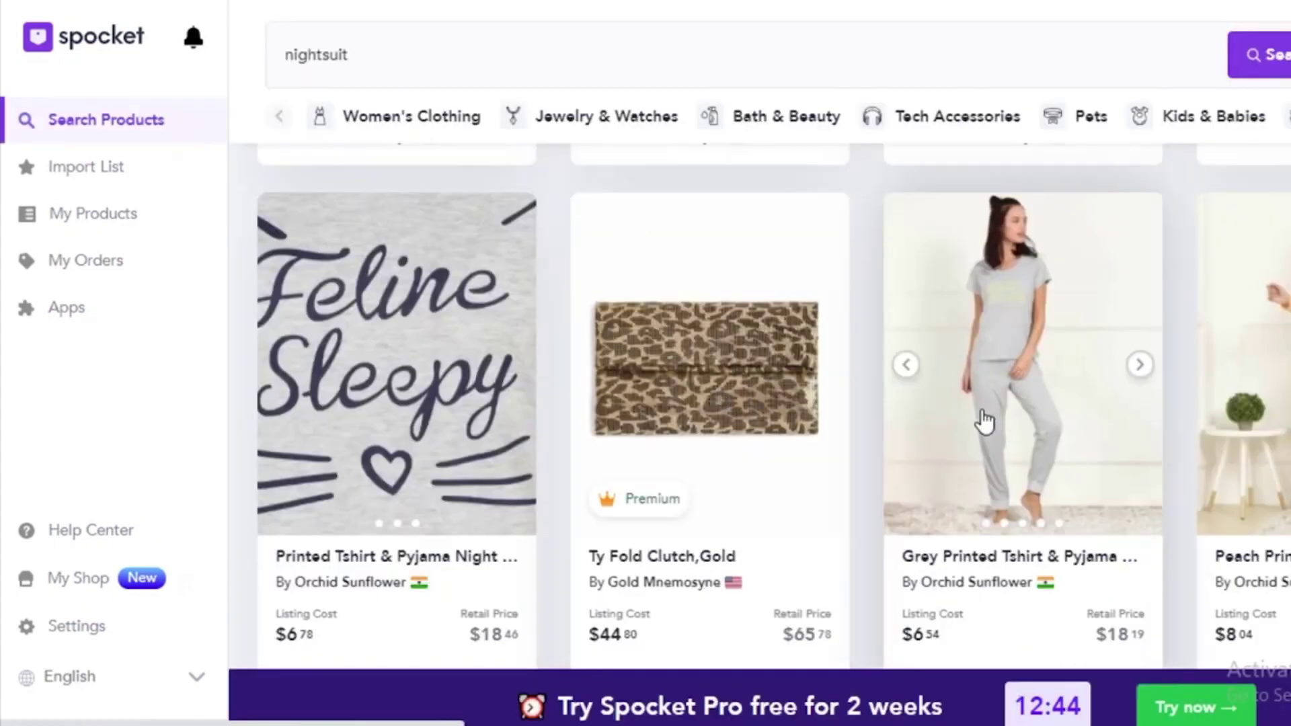
# Open the Grey Printed Tshirt & Pyjama Night Suit Set from the nightsuit results and highlight its retail price.
pyautogui.scroll(1, 984, 422)
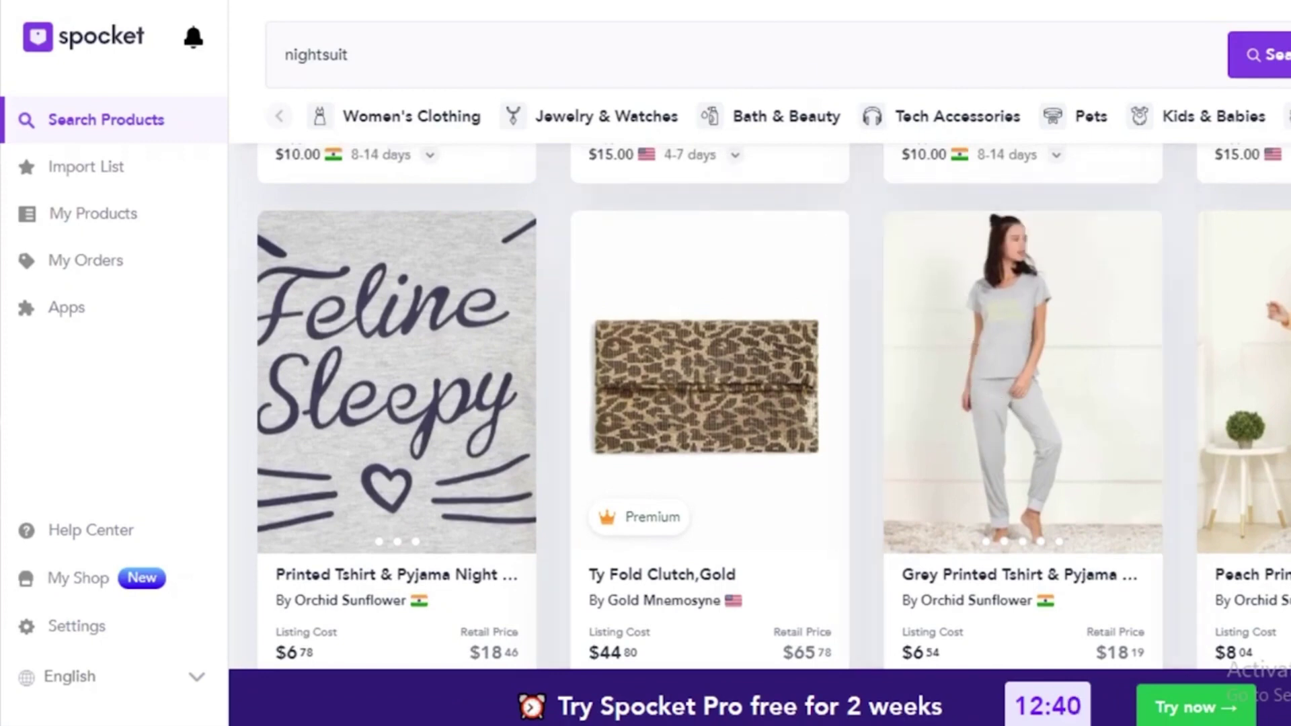
pyautogui.click(904, 367)
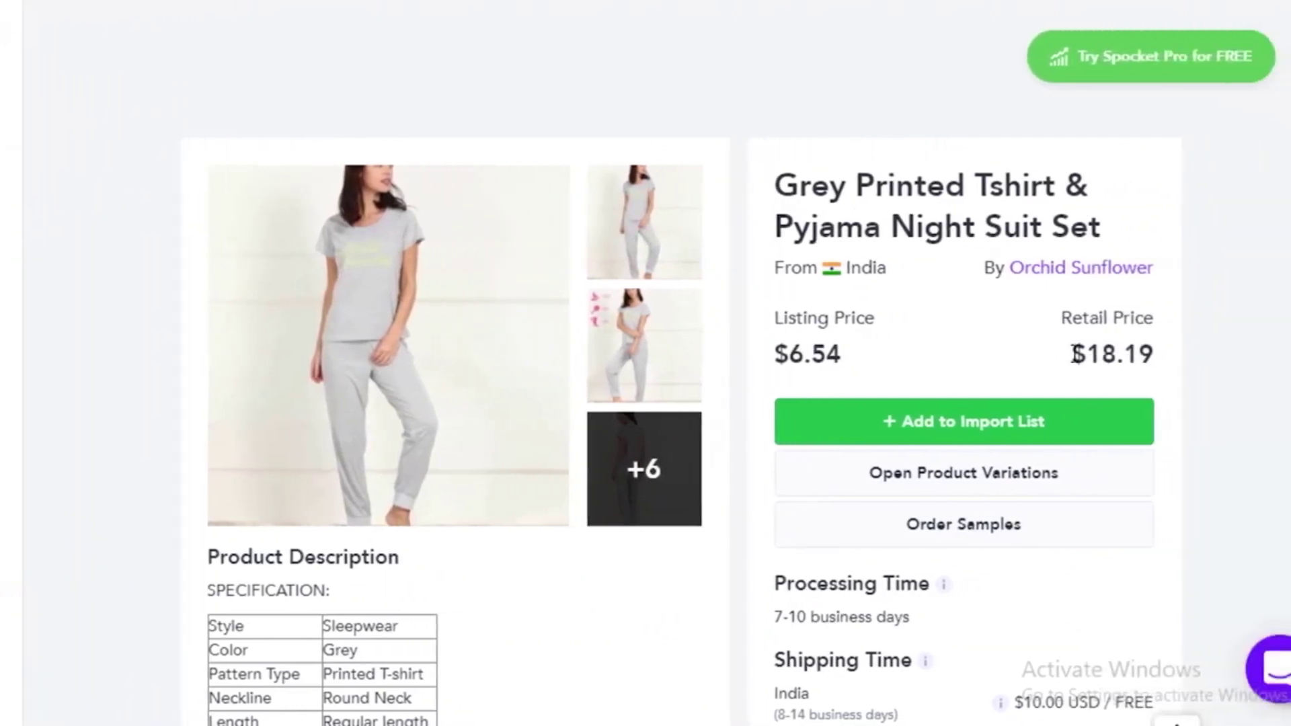
pyautogui.moveTo(1077, 354); pyautogui.dragTo(1151, 362)
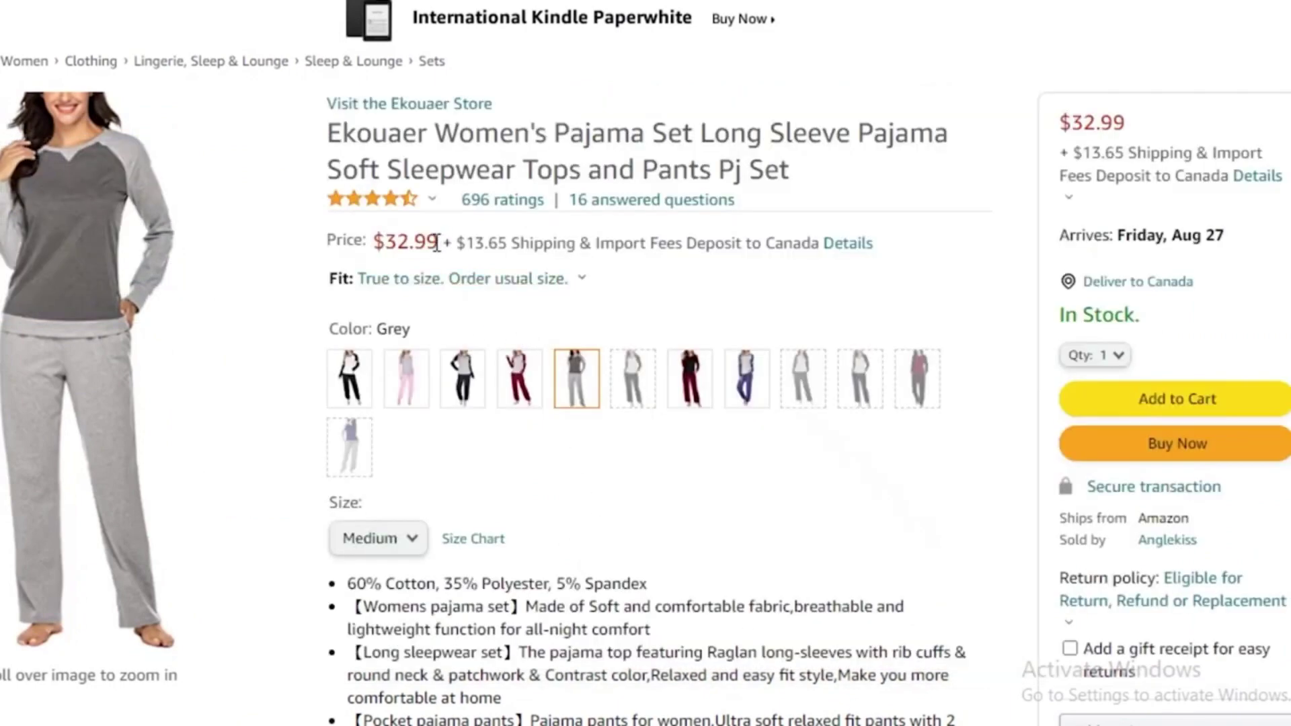
# Compare the price of Amazon's Ekouaer long sleeve pajama set with the Spocket grey night suit's listing price.
pyautogui.moveTo(437, 244); pyautogui.dragTo(385, 242)
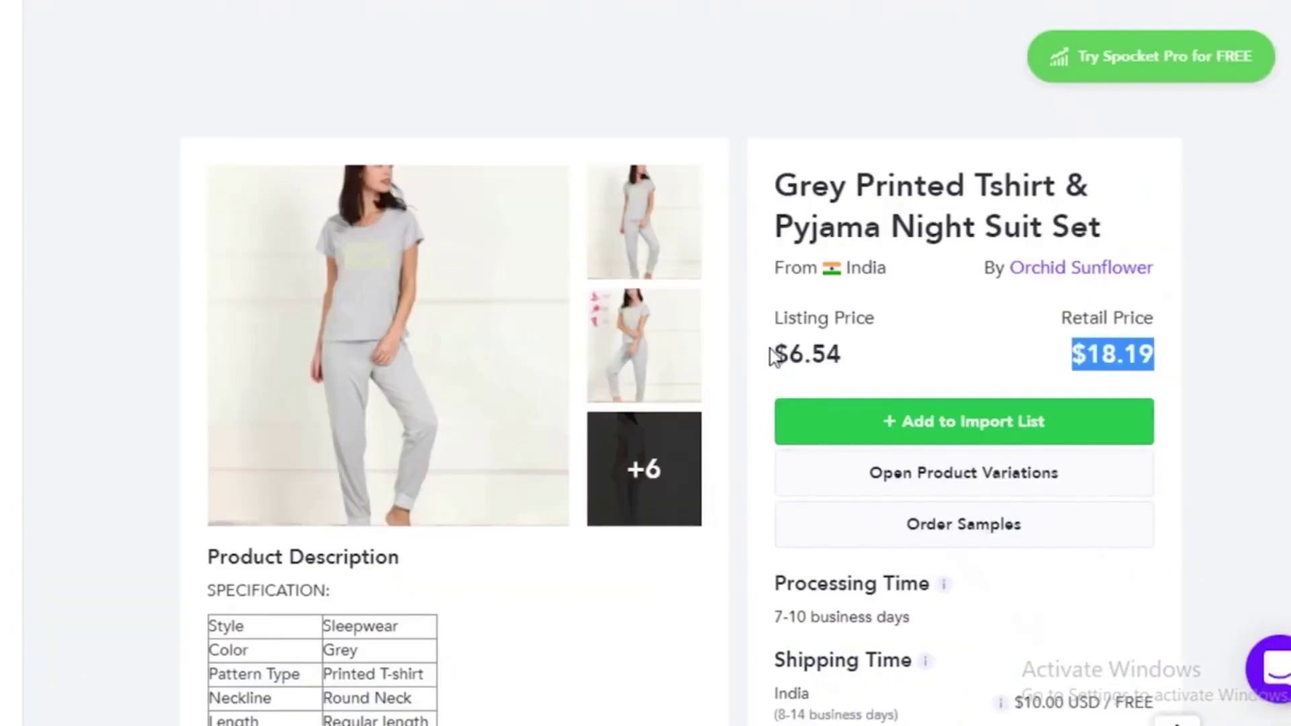
pyautogui.click(800, 345)
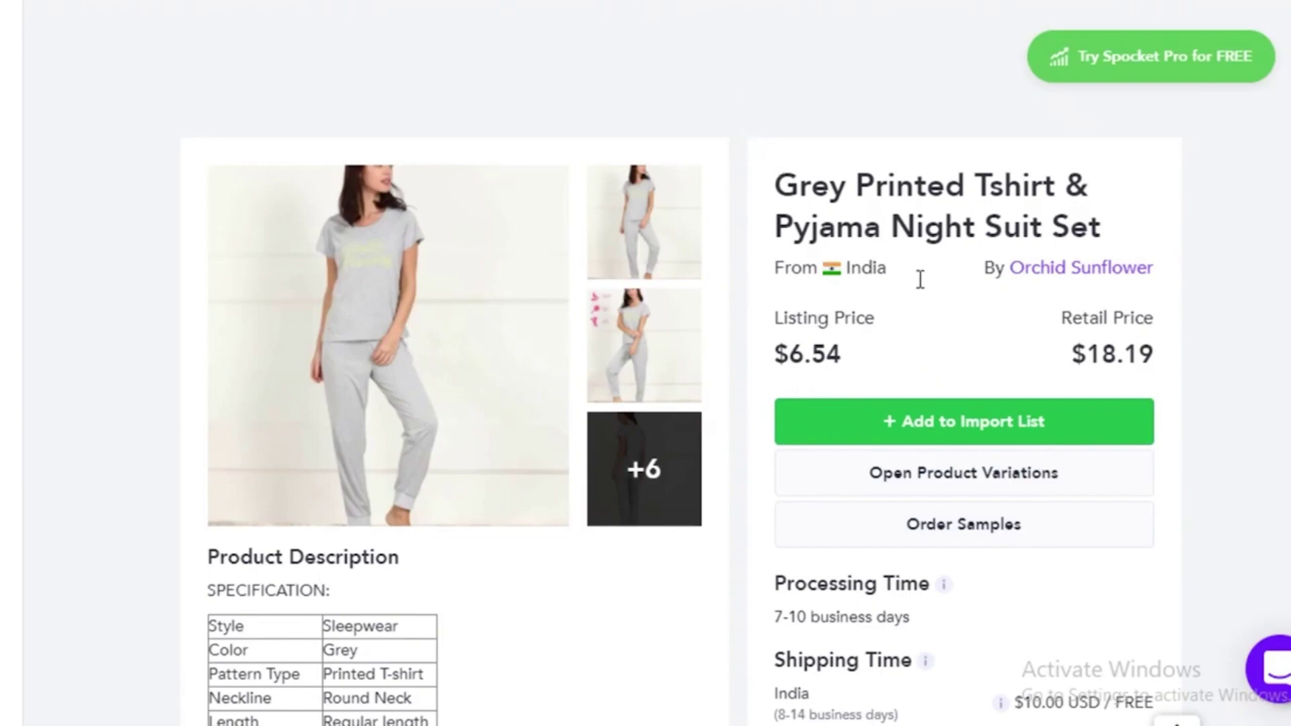
pyautogui.moveTo(787, 354); pyautogui.dragTo(846, 358)
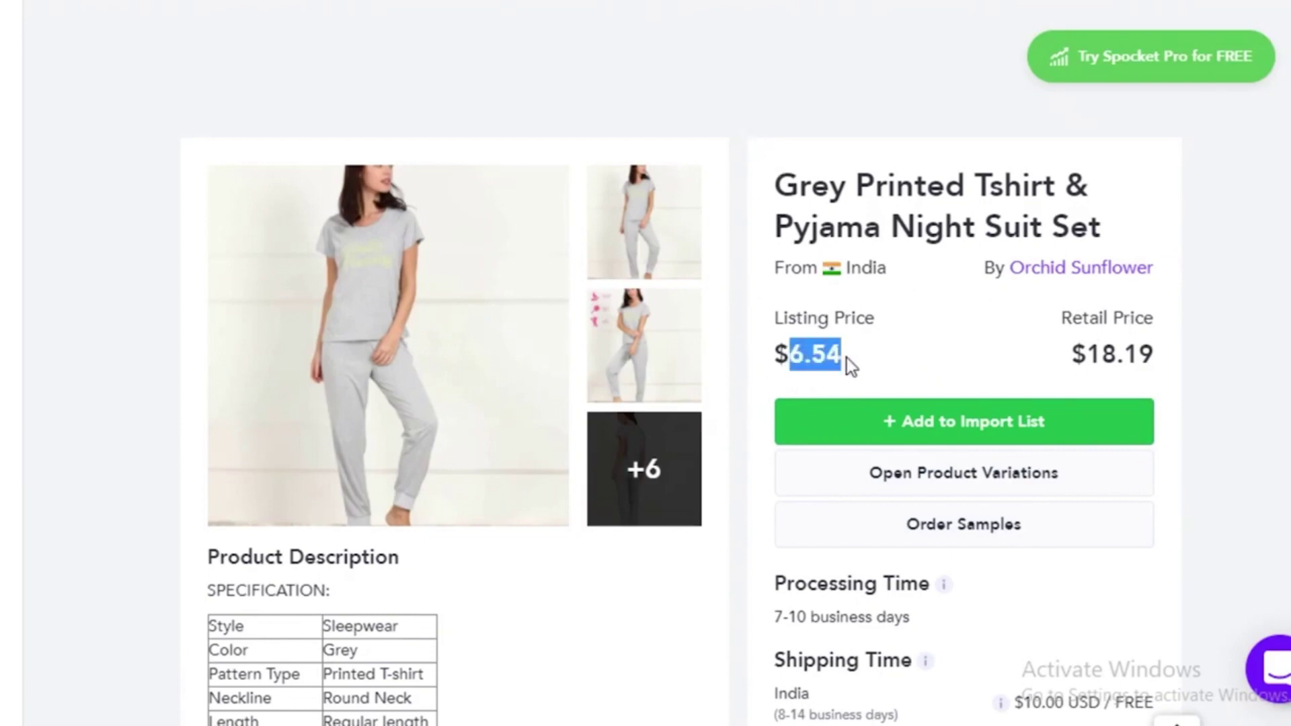
pyautogui.click(843, 355)
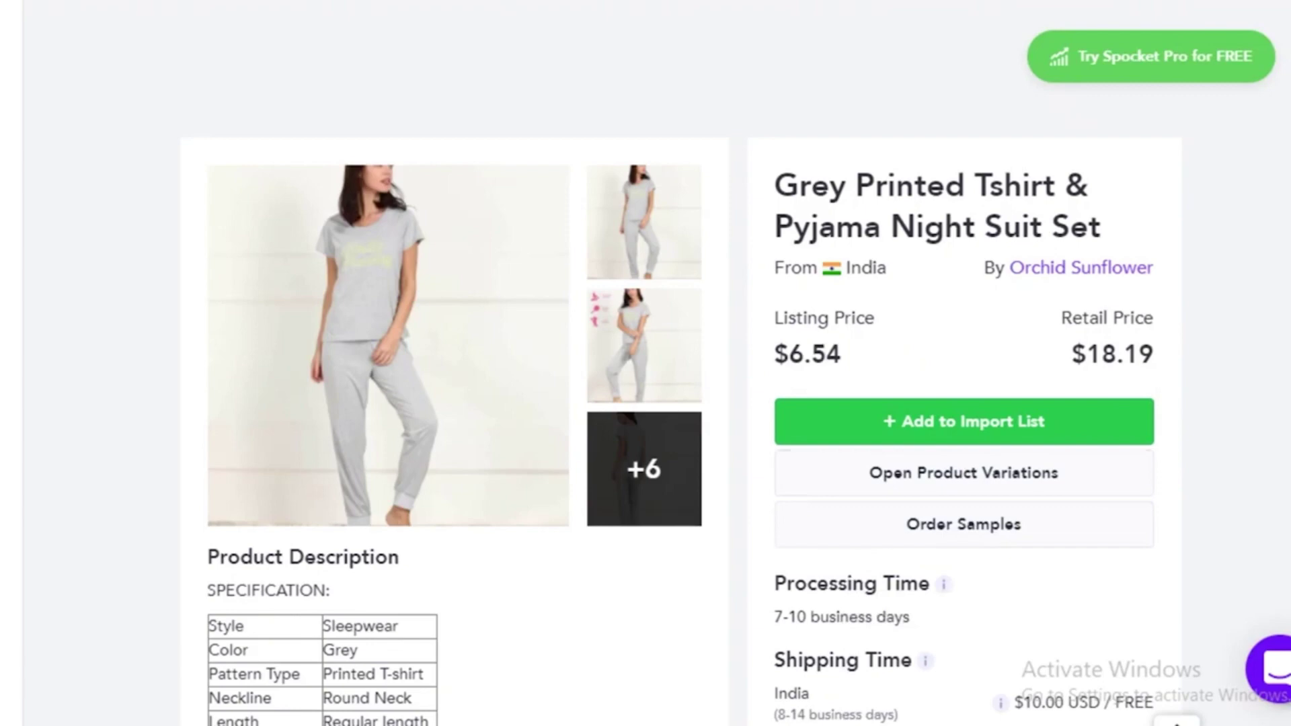
# Recheck the Amazon pajama price and use the calculator to subtract 7 from a selling price of 25 for the grey night suit.
pyautogui.hotkey('alt', 'Tab')
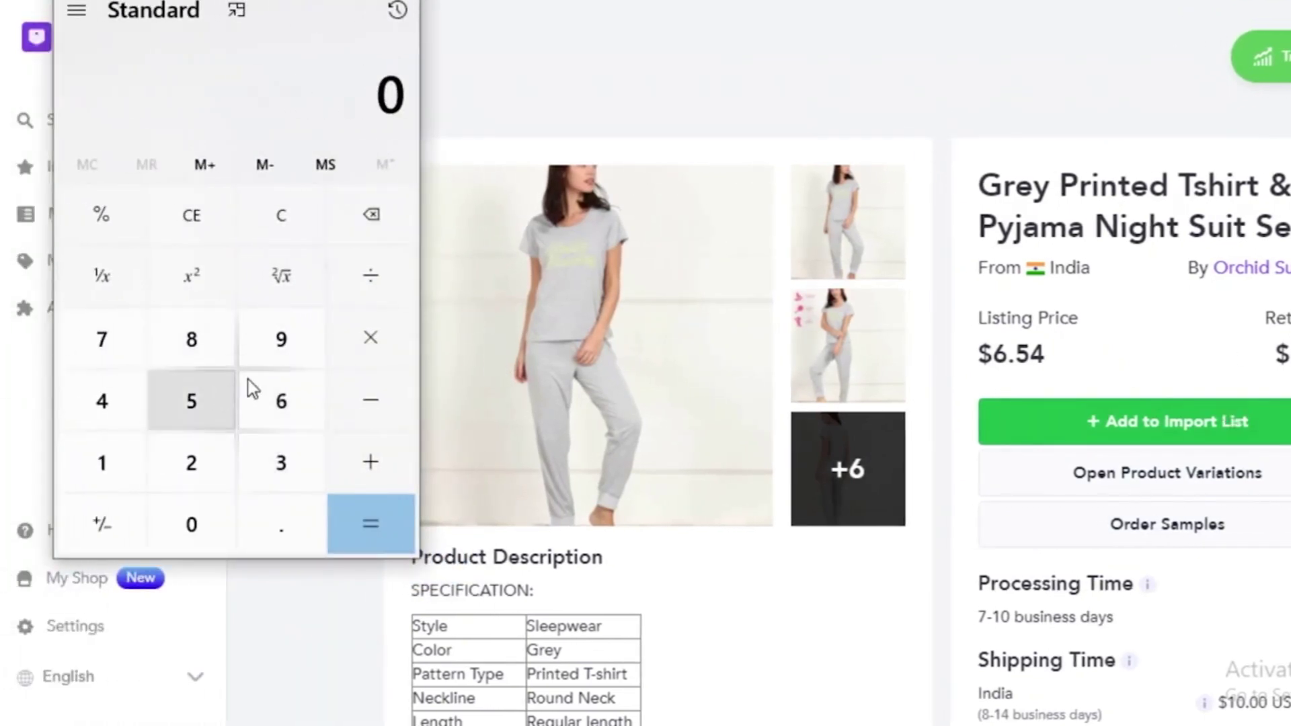
pyautogui.hotkey('alt', 'Tab')
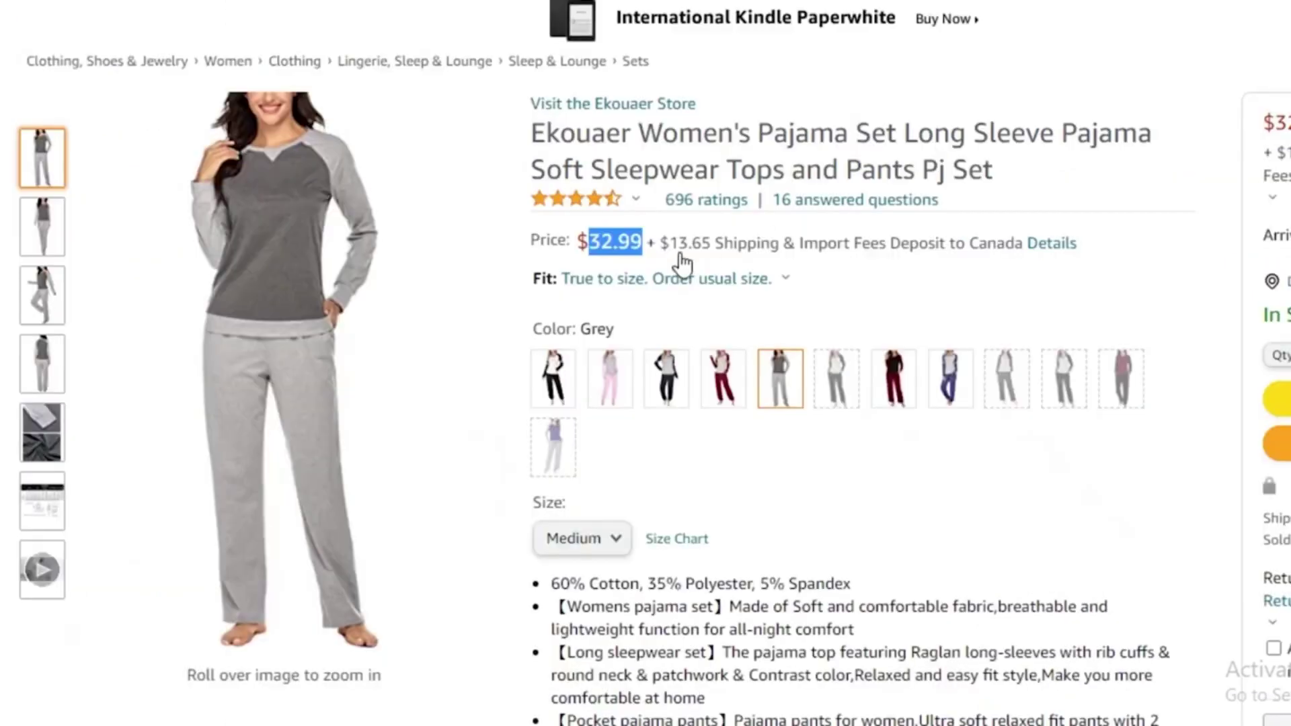
pyautogui.click(607, 240)
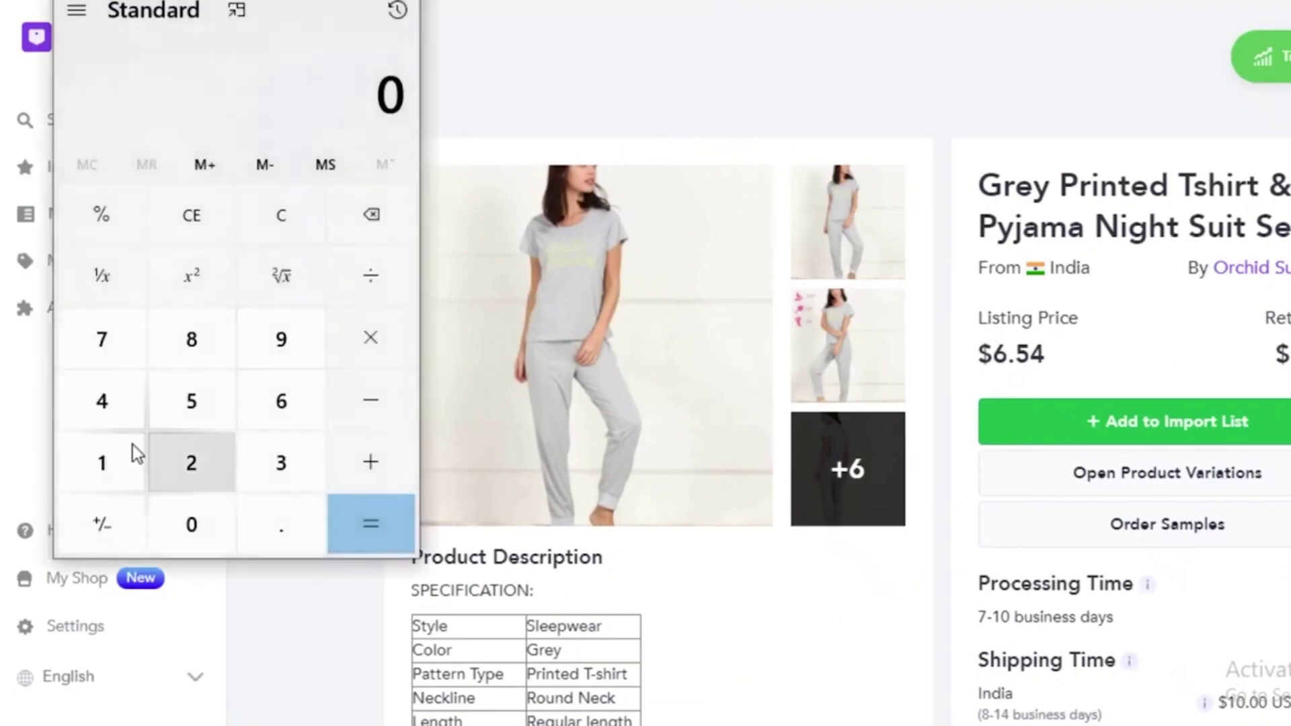
pyautogui.click(153, 449)
pyautogui.click(195, 403)
pyautogui.click(367, 407)
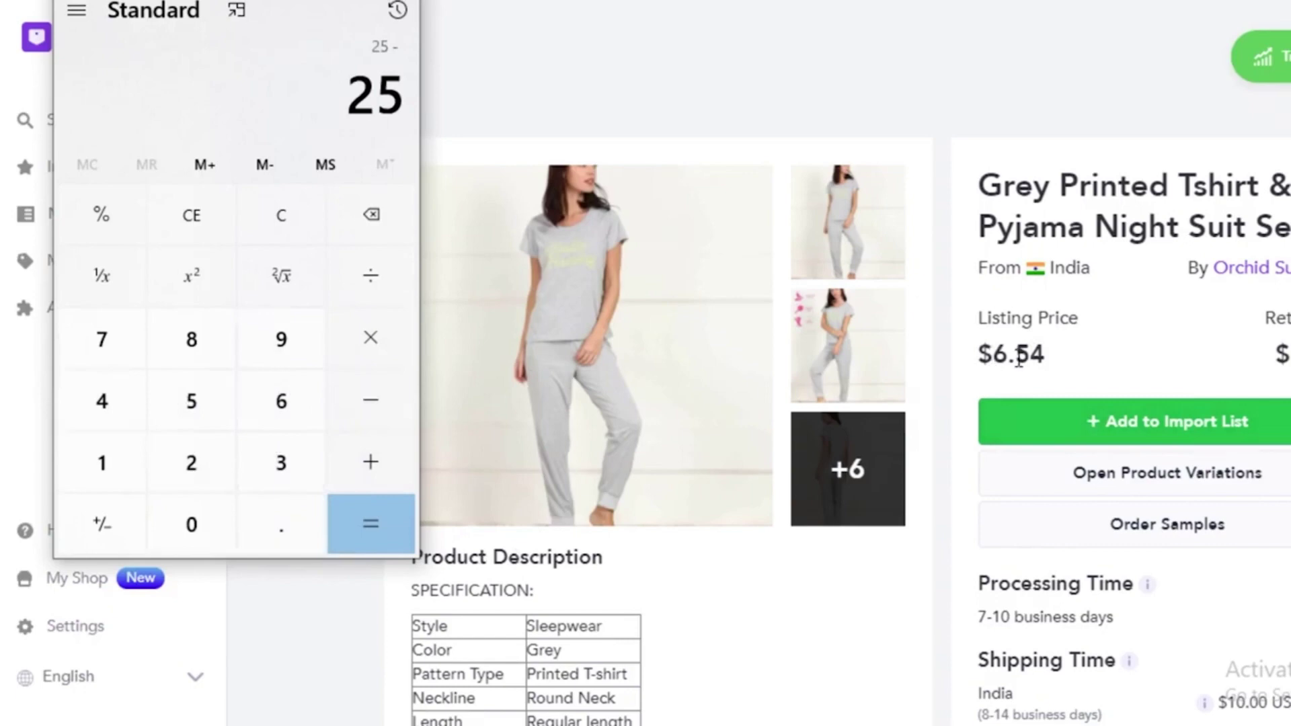
pyautogui.click(102, 339)
pyautogui.click(369, 526)
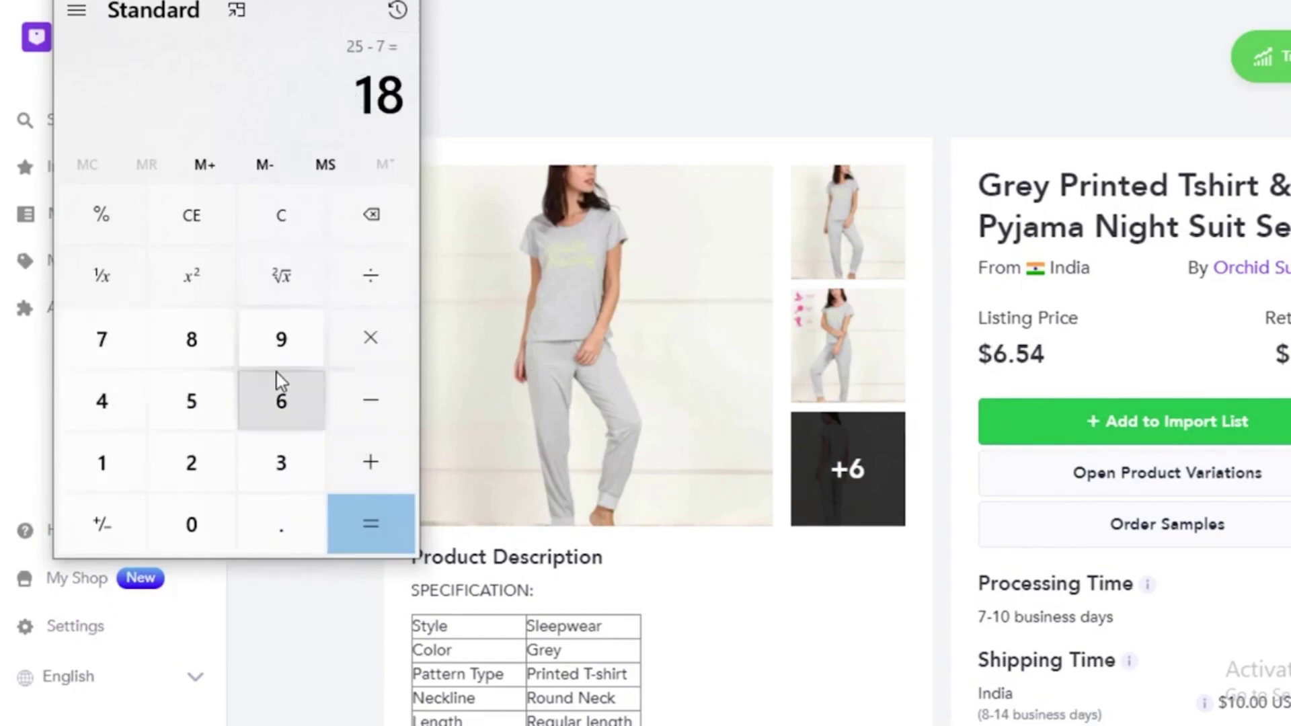
# Subtract 8, 5 and 0.2 in turn from the calculator's running result to work out the night suit's remaining margin.
pyautogui.click(374, 417)
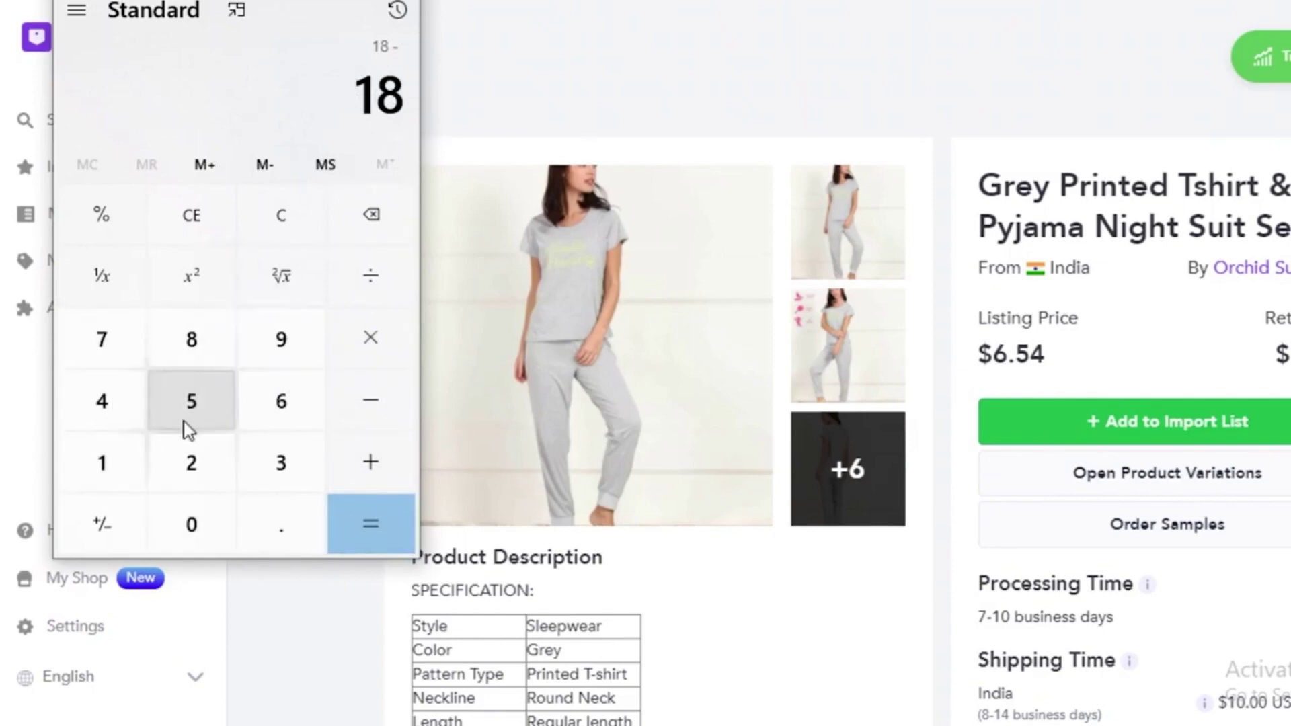
pyautogui.click(202, 337)
pyautogui.click(374, 524)
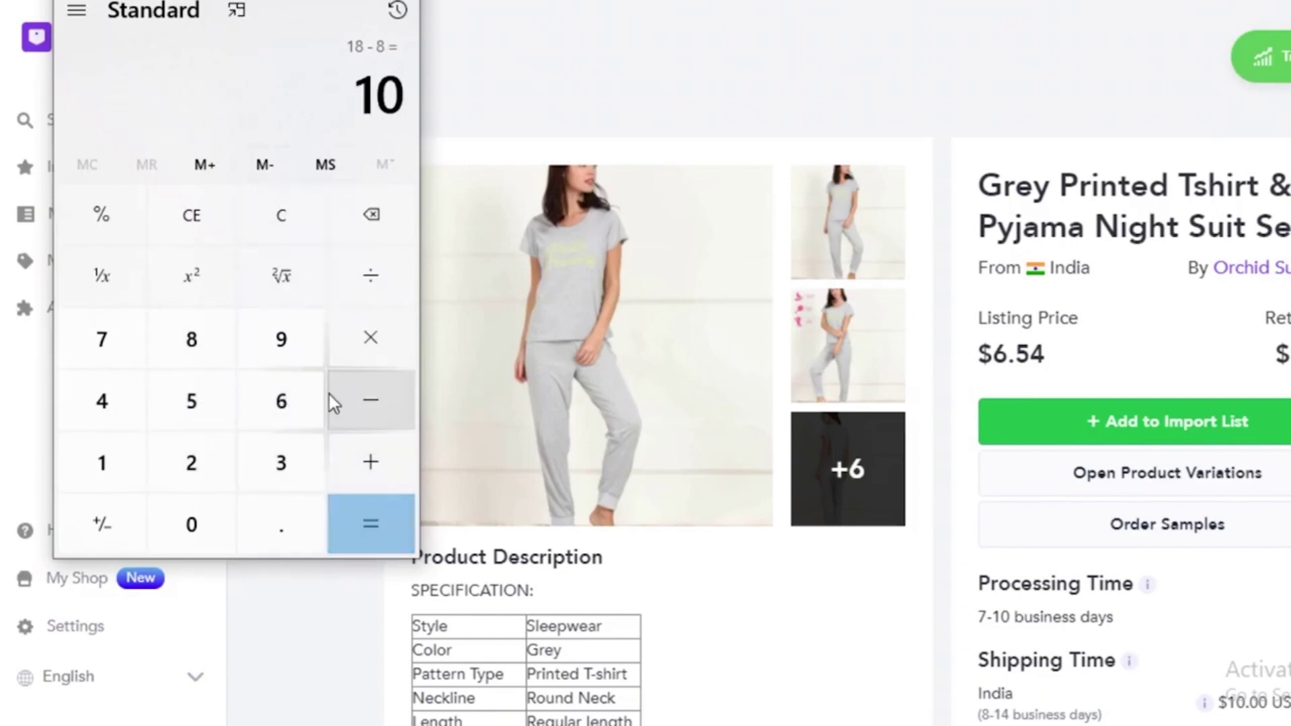
pyautogui.click(364, 408)
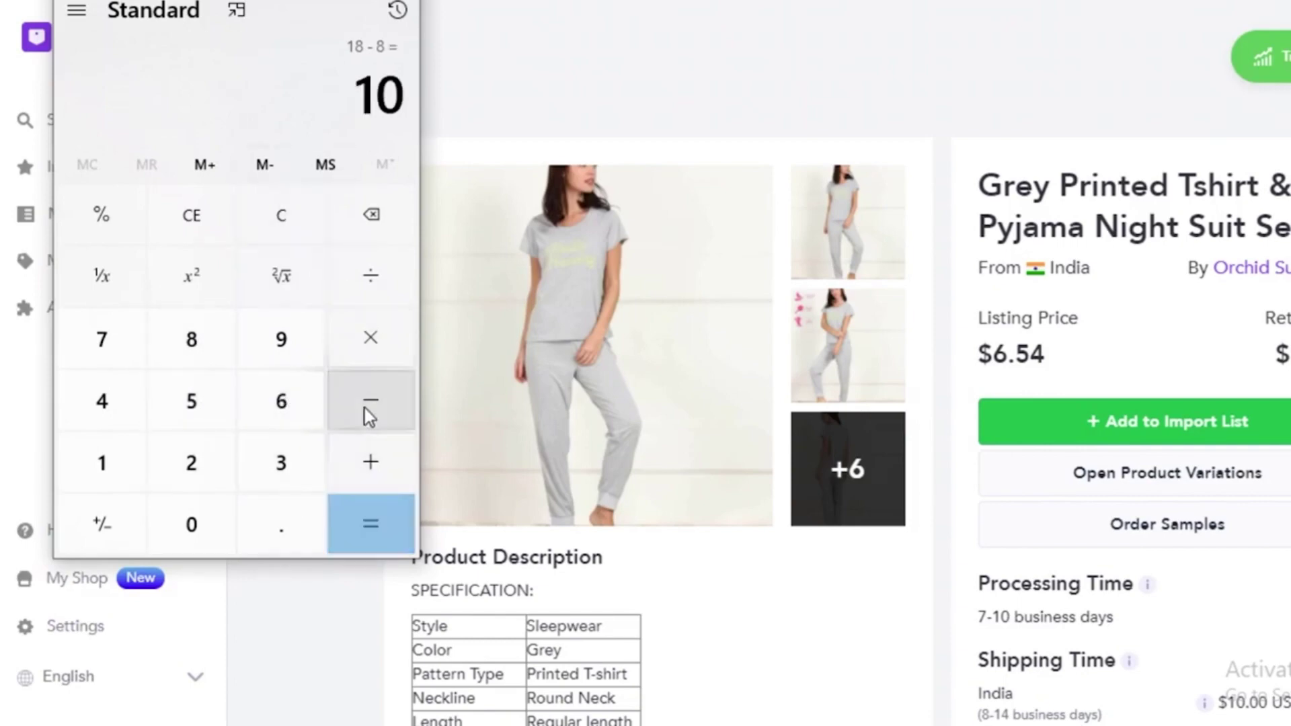
pyautogui.click(197, 416)
pyautogui.click(403, 533)
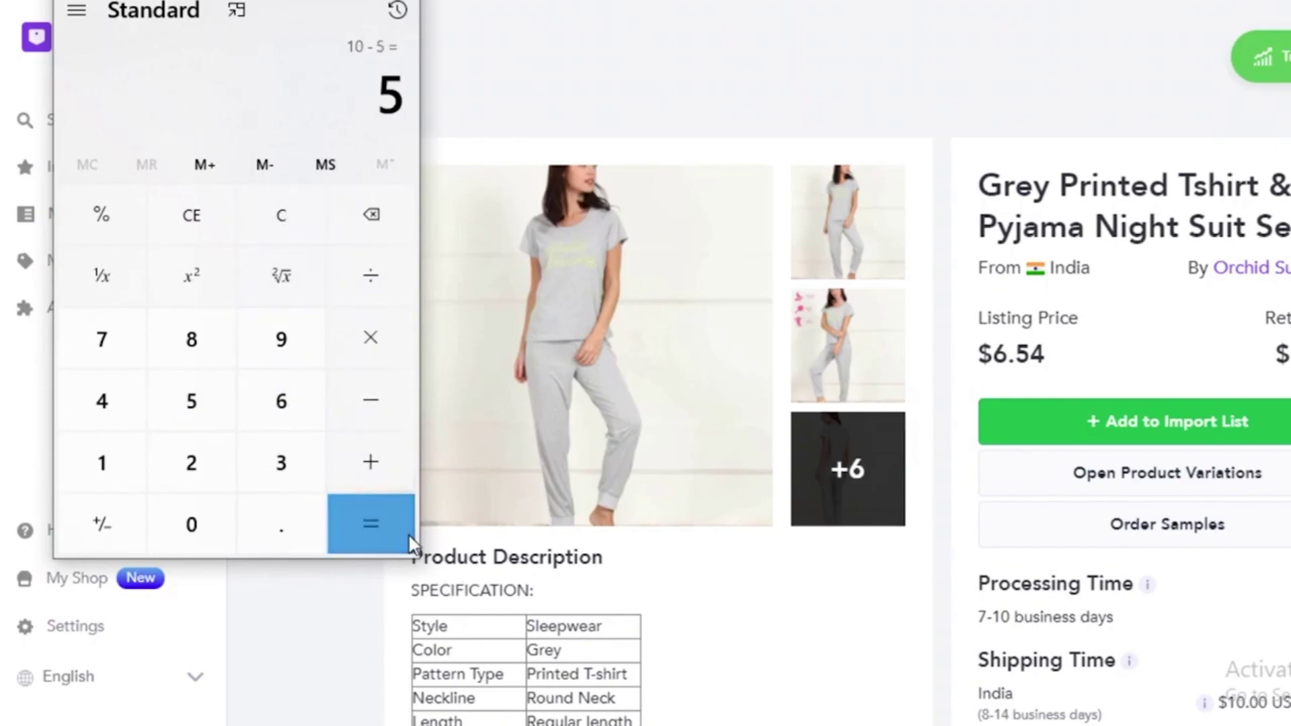
pyautogui.click(373, 398)
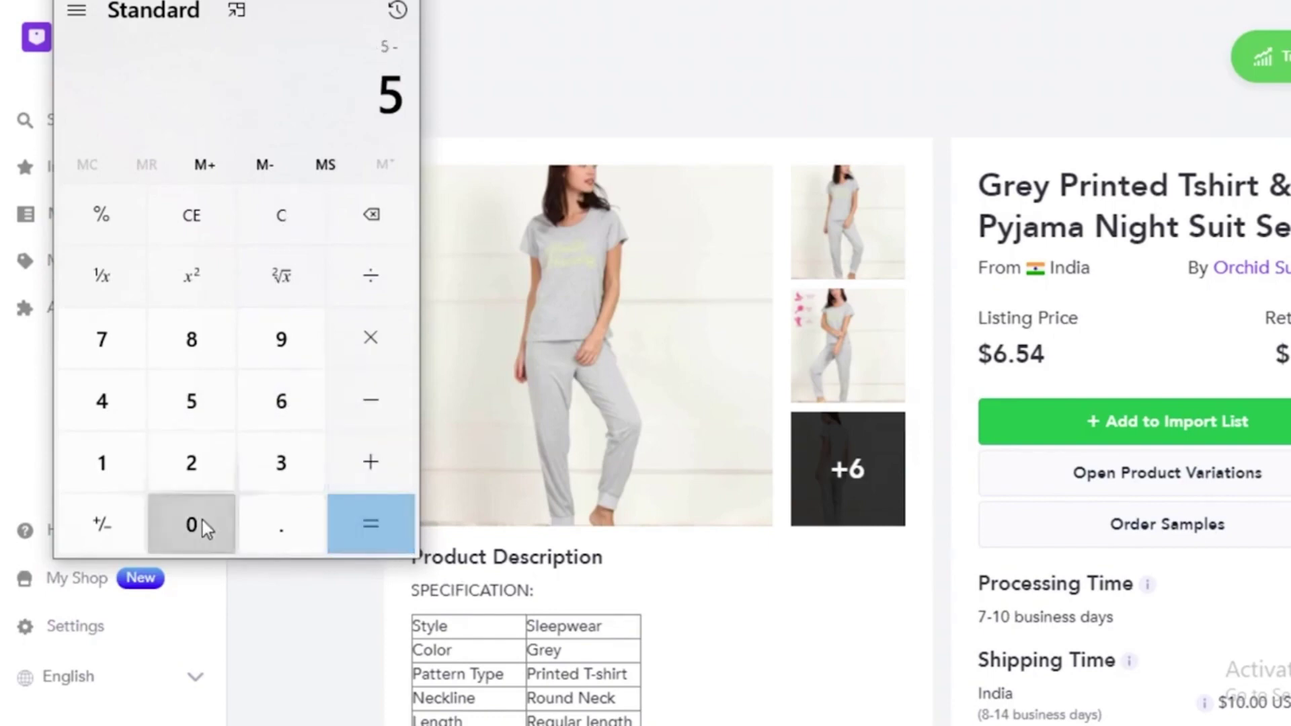
pyautogui.click(259, 532)
pyautogui.click(193, 461)
pyautogui.click(370, 526)
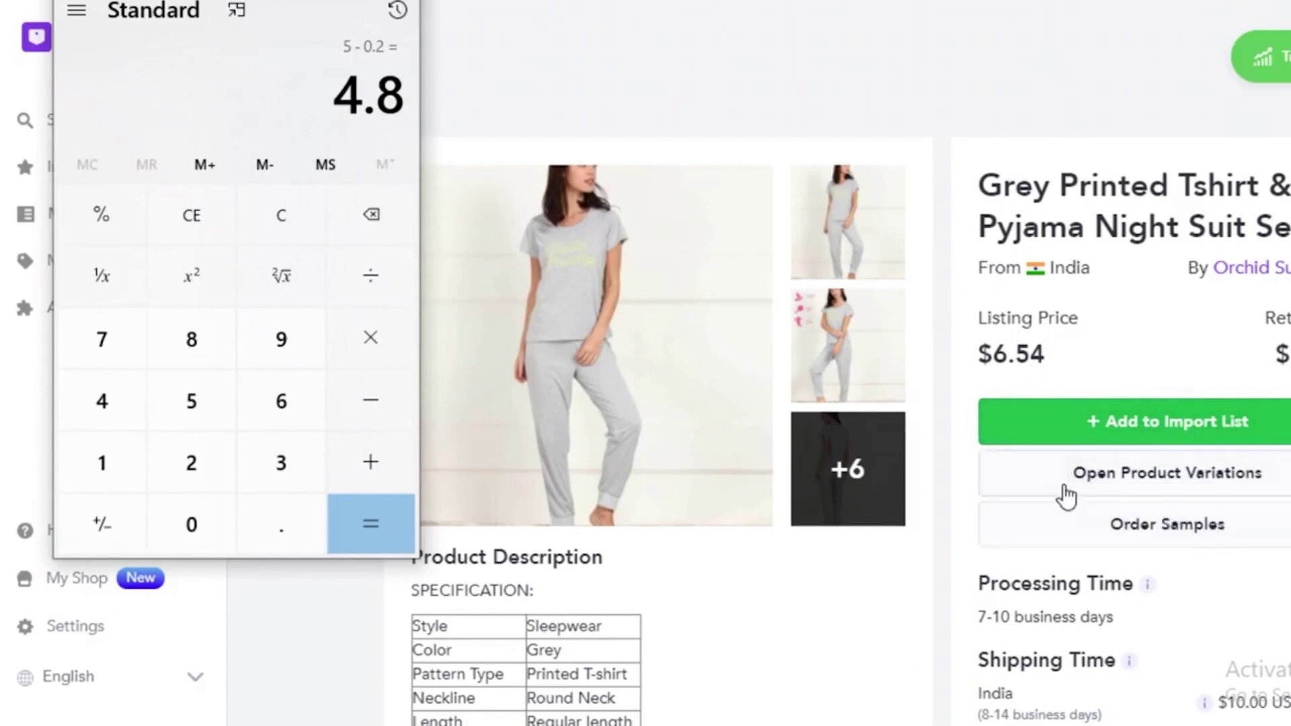
# Look over the grey night suit's details and search Spocket's products for "silk nightsuits".
pyautogui.scroll(-2, 901, 403)
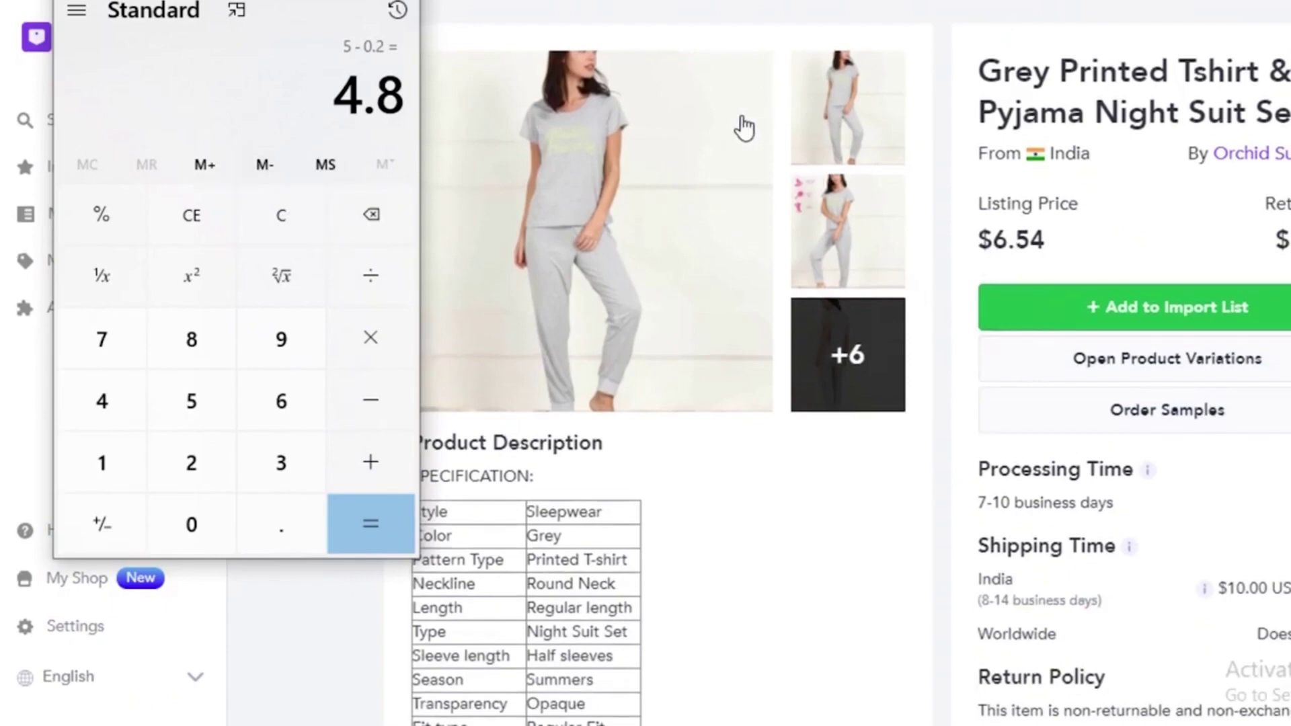
pyautogui.scroll(-1, 756, 222)
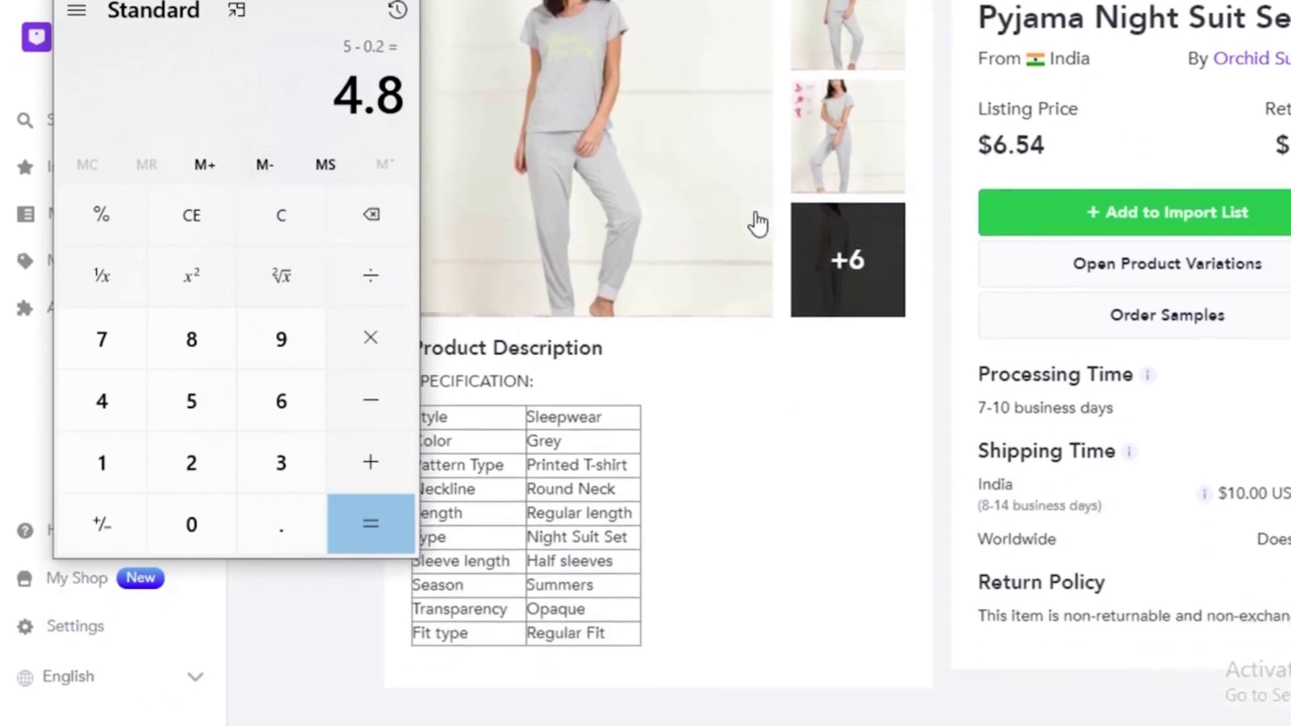
pyautogui.scroll(3, 755, 222)
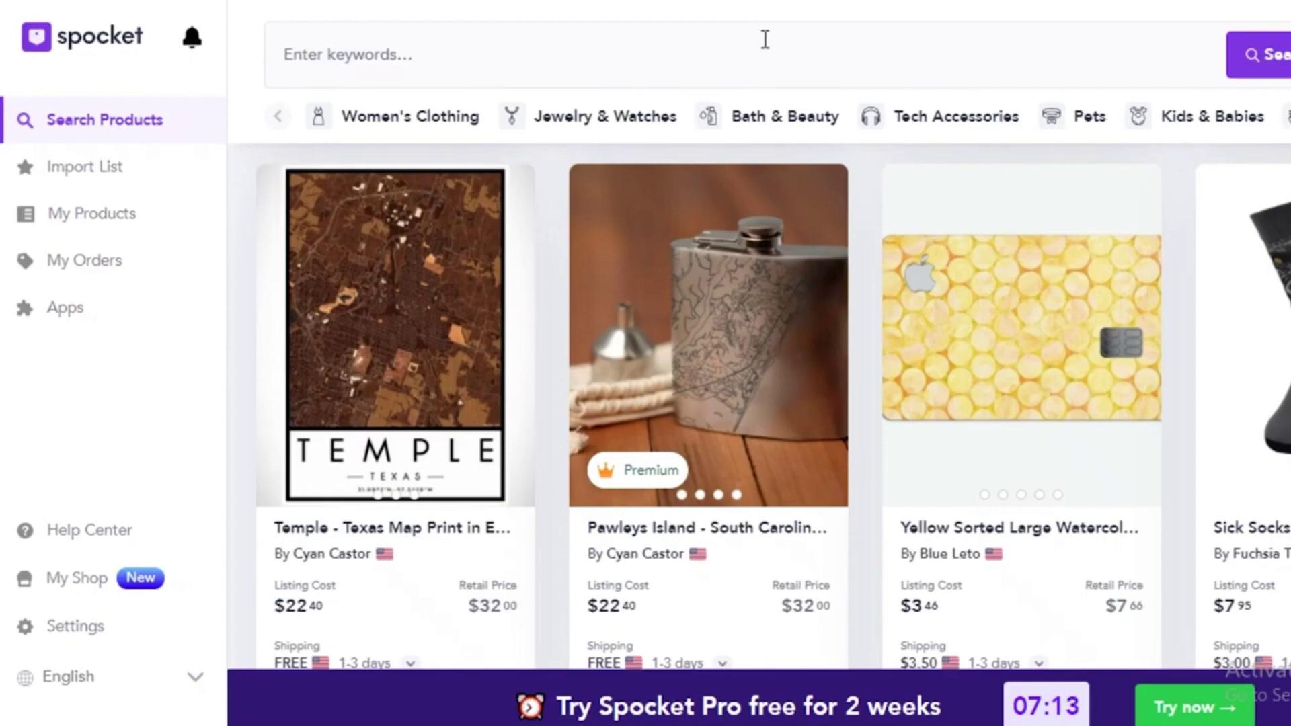
pyautogui.click(765, 39)
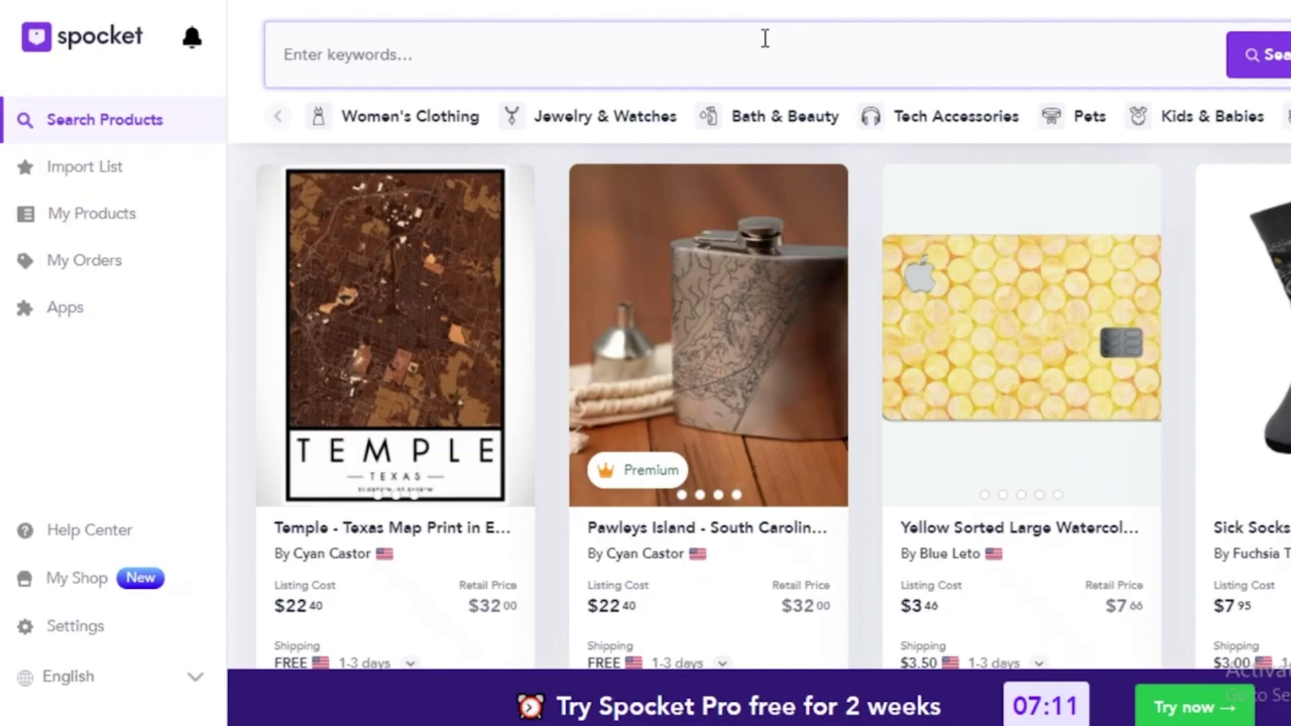
pyautogui.write('silk nightsuits')
pyautogui.press('Return')
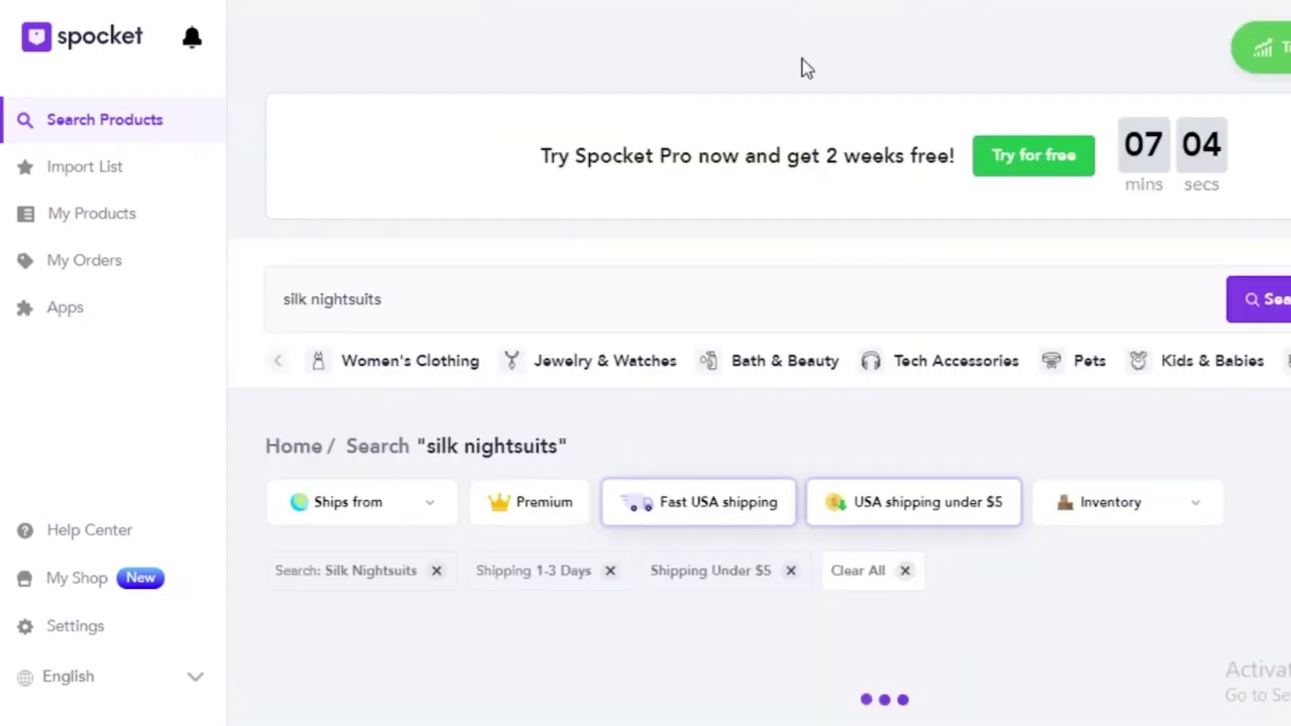
# Look through the silk nightsuits results, examining the product types, listing costs, retail prices and shipping charges.
pyautogui.scroll(-3, 1036, 390)
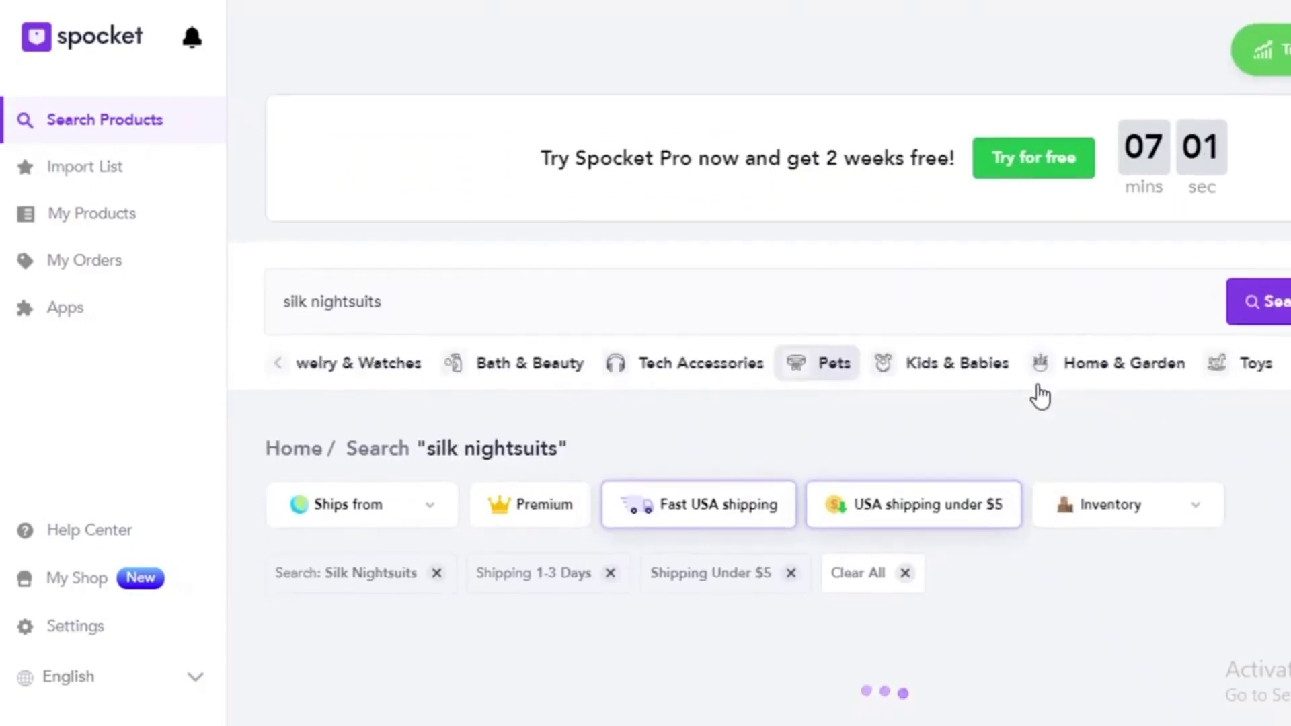
pyautogui.scroll(-5, 1042, 390)
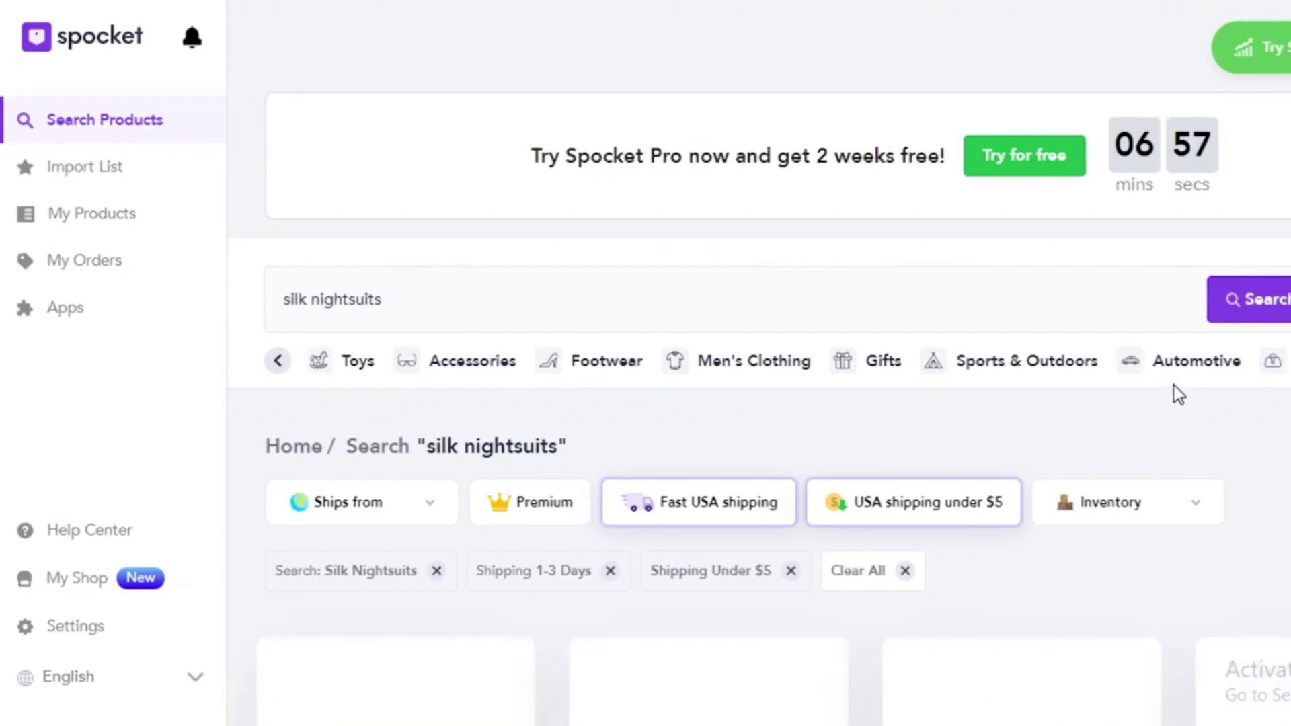
pyautogui.scroll(-8, 1023, 571)
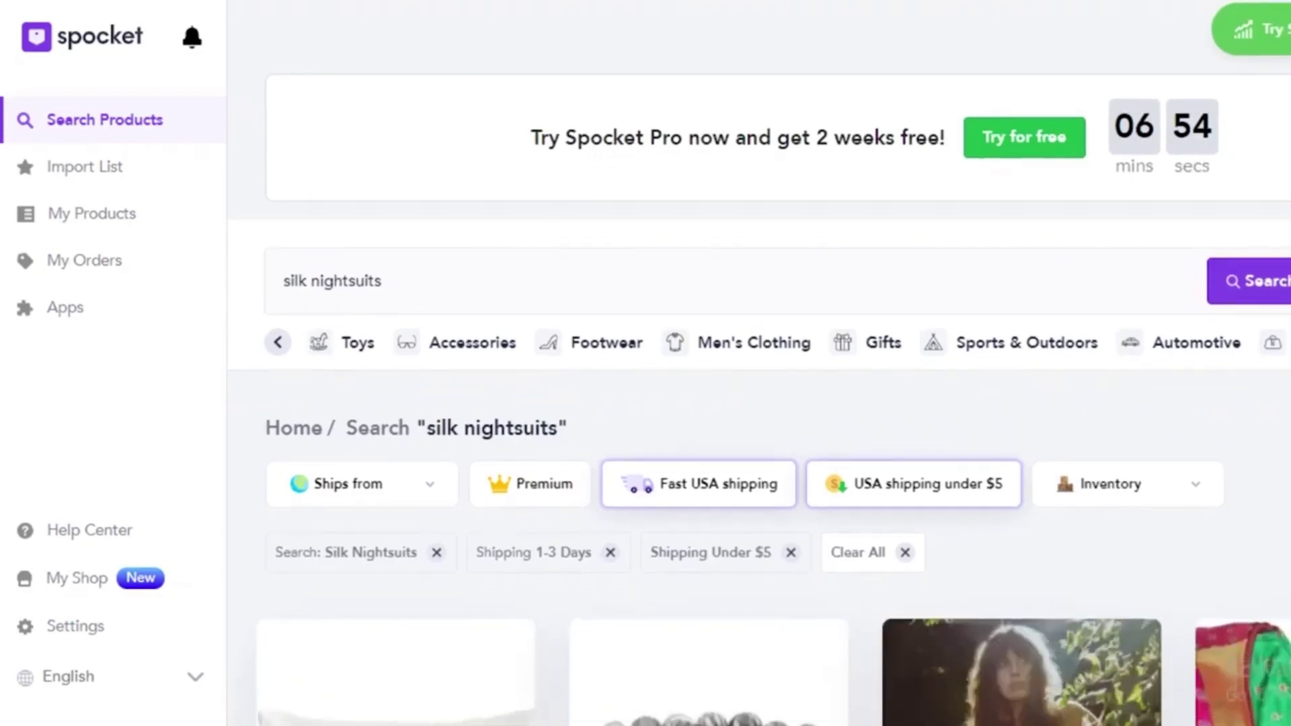
pyautogui.scroll(-3, 1015, 296)
pyautogui.scroll(3, 865, 357)
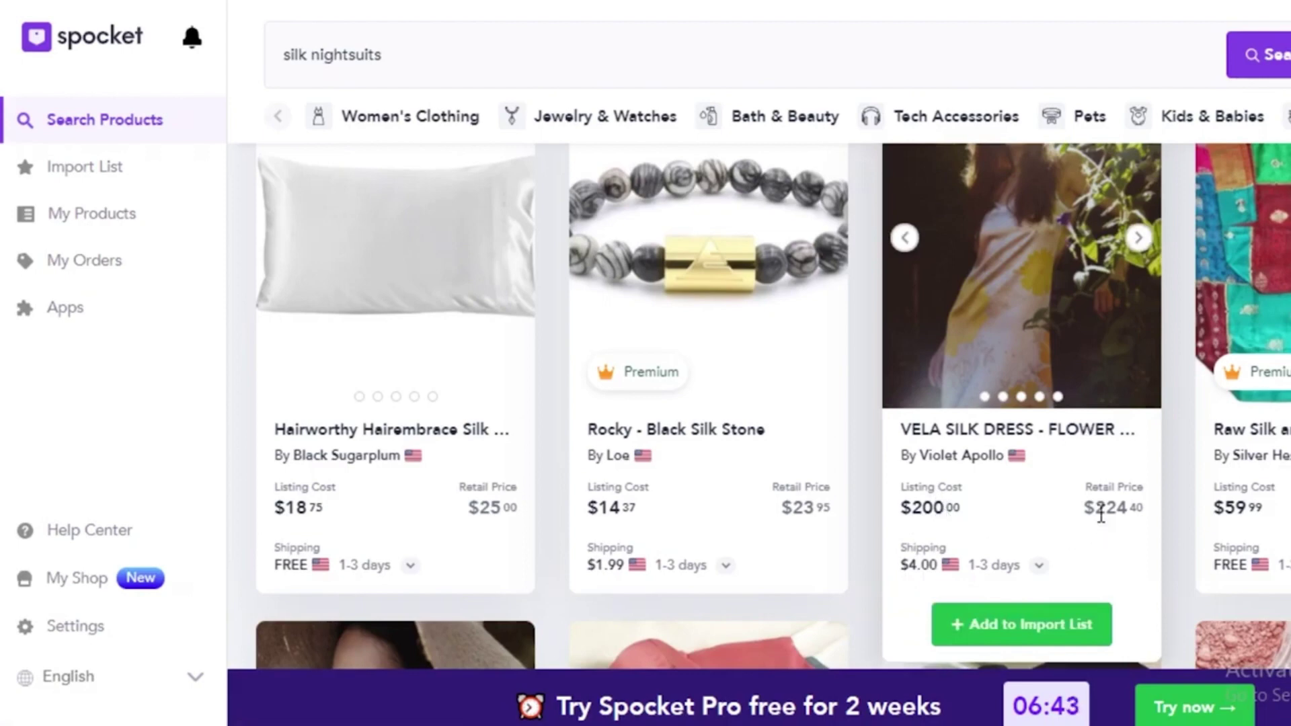
pyautogui.scroll(-1, 1090, 430)
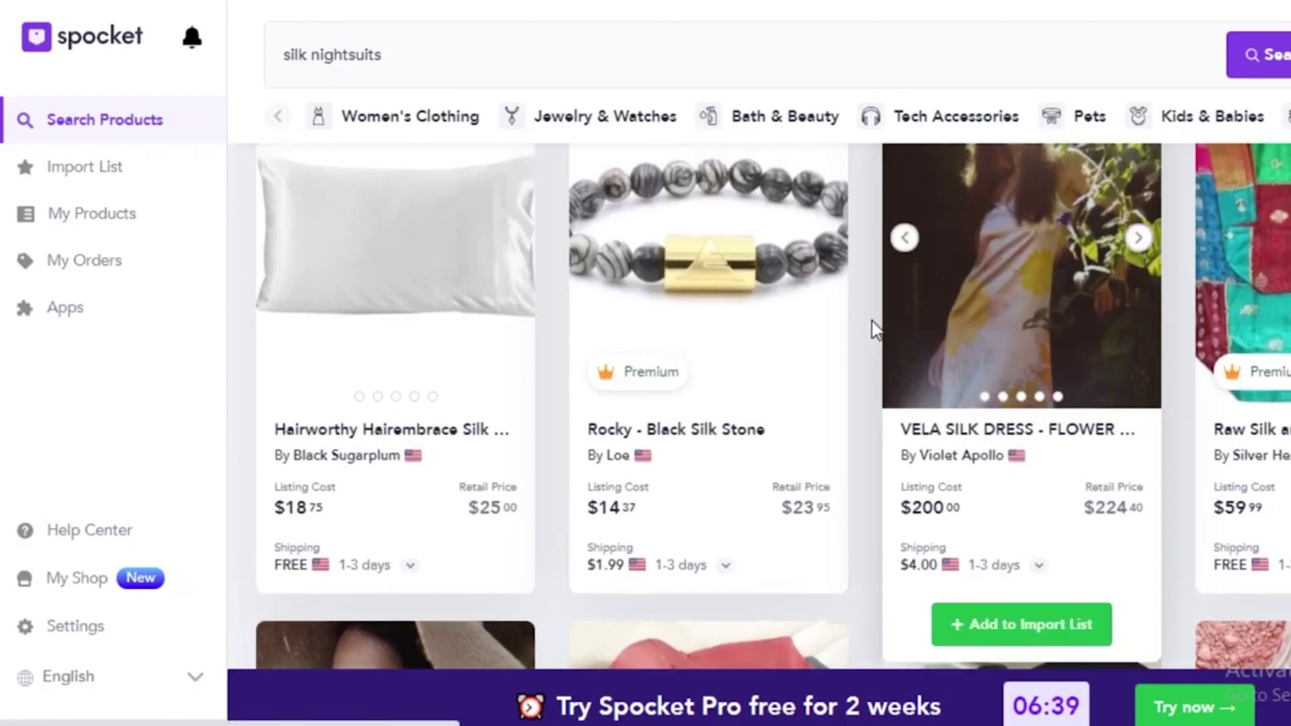
pyautogui.scroll(4, 931, 503)
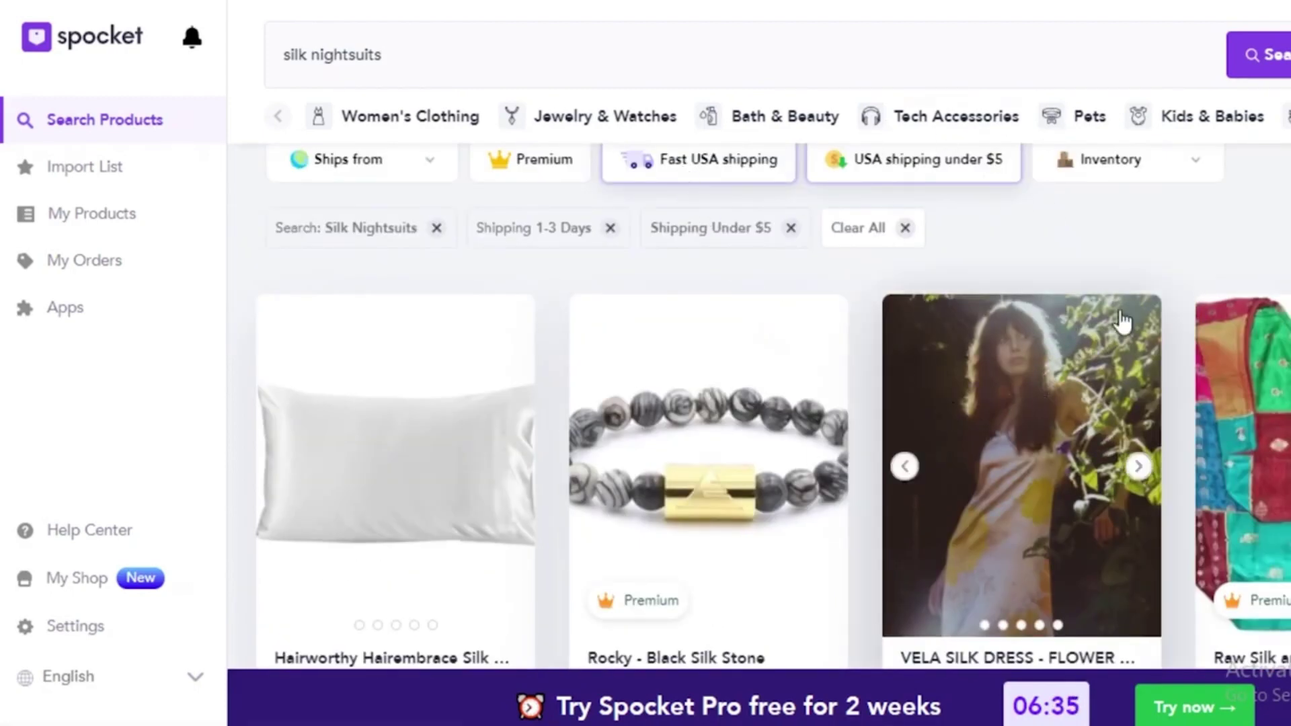
pyautogui.scroll(-1, 1119, 296)
pyautogui.scroll(-15, 1119, 249)
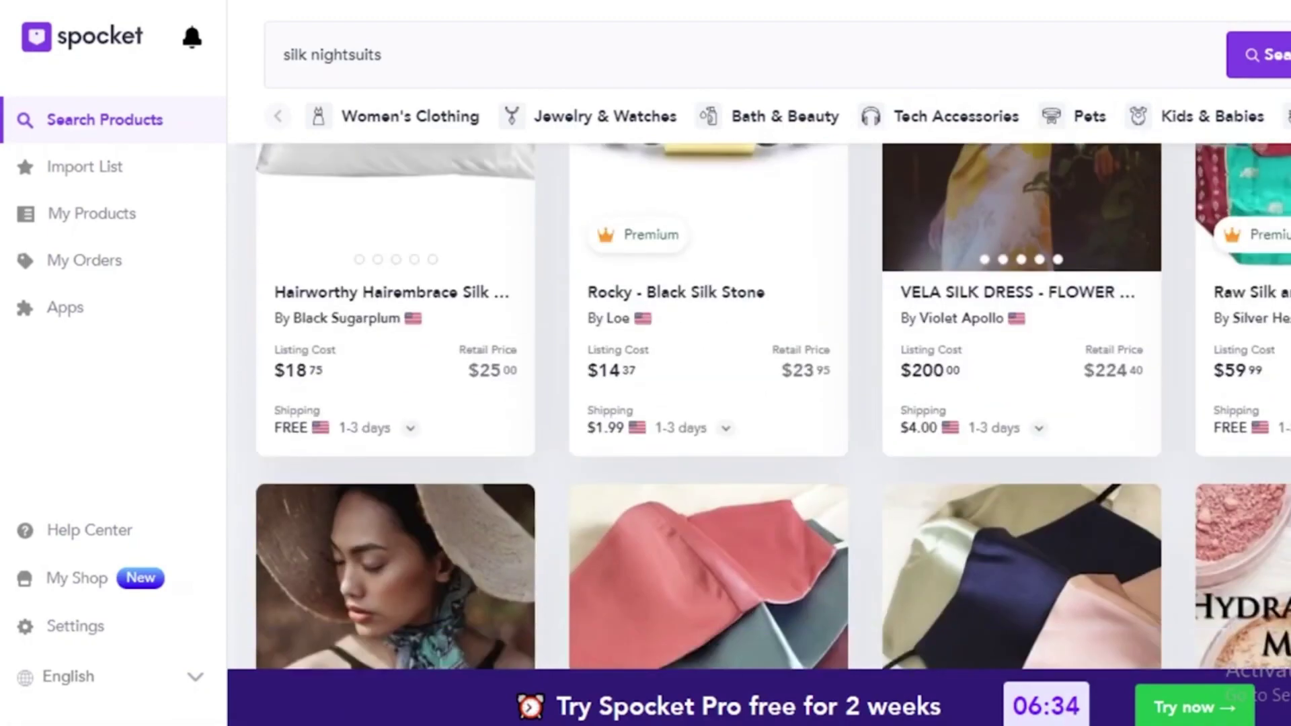
# Remove the Fast USA shipping and USA shipping under $5 filters from the silk nightsuits search.
pyautogui.scroll(15, 988, 496)
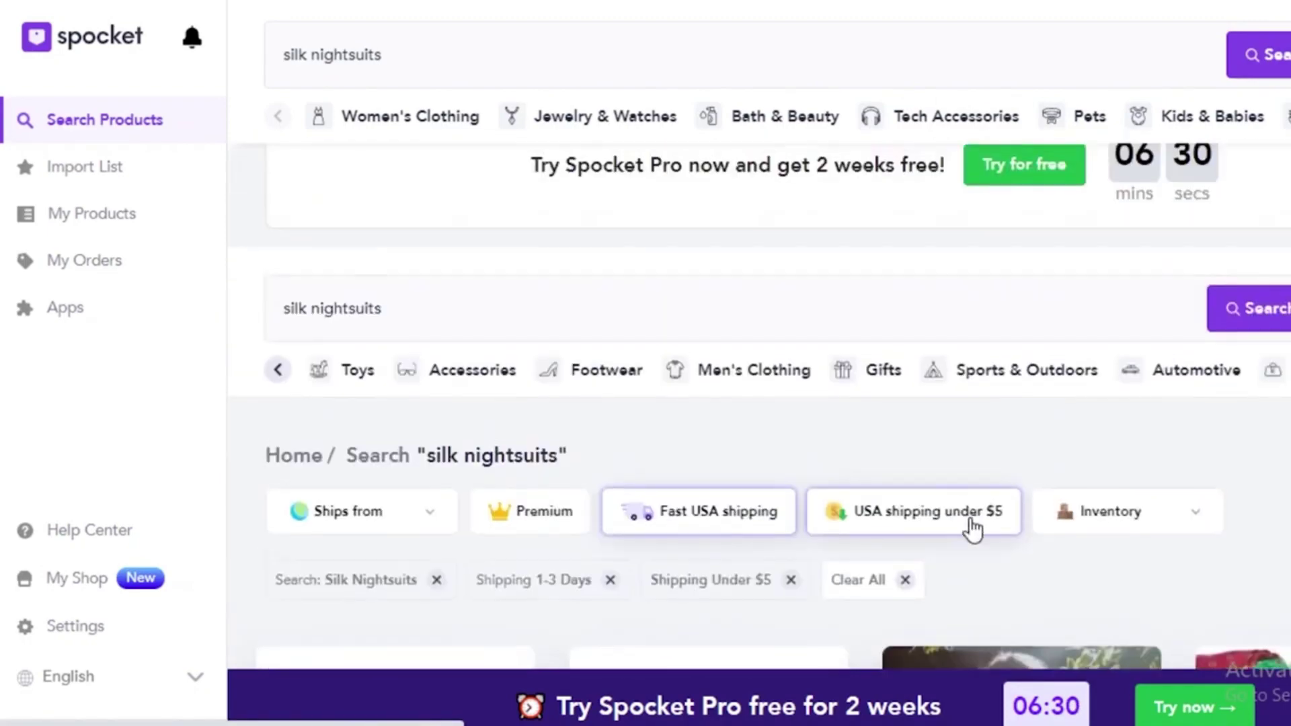
pyautogui.click(735, 528)
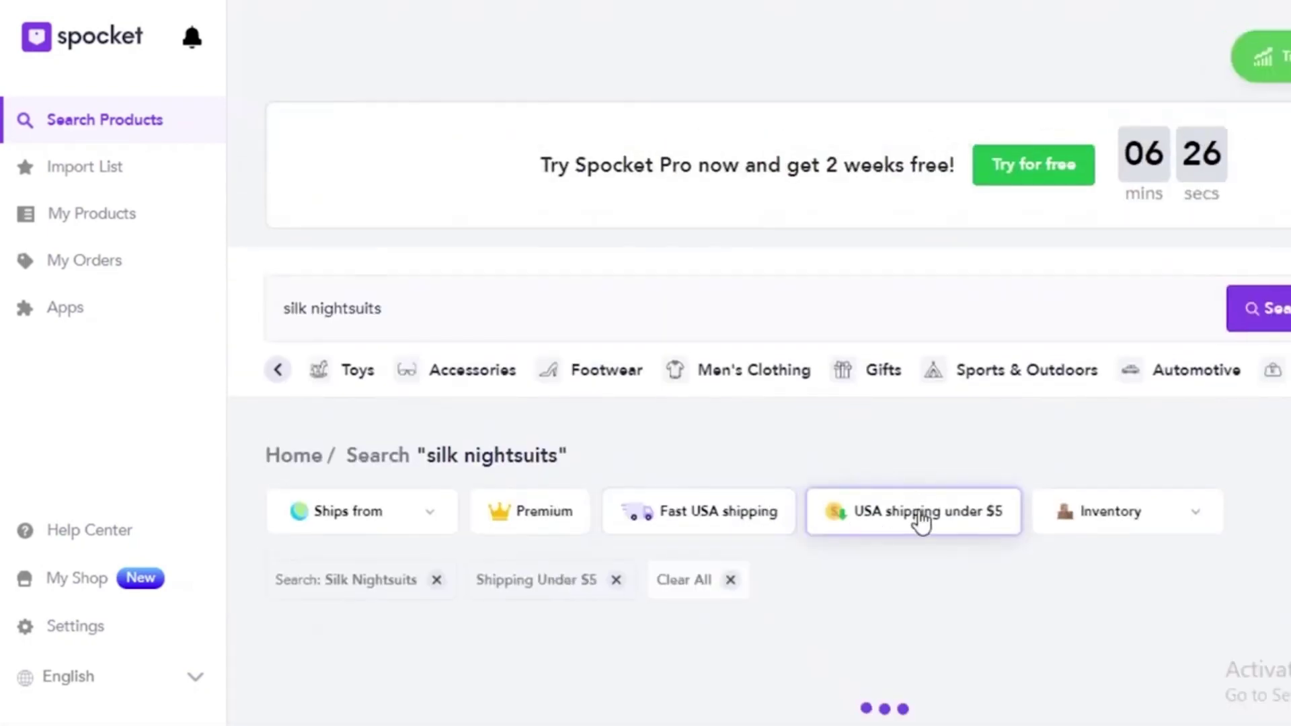
pyautogui.click(616, 580)
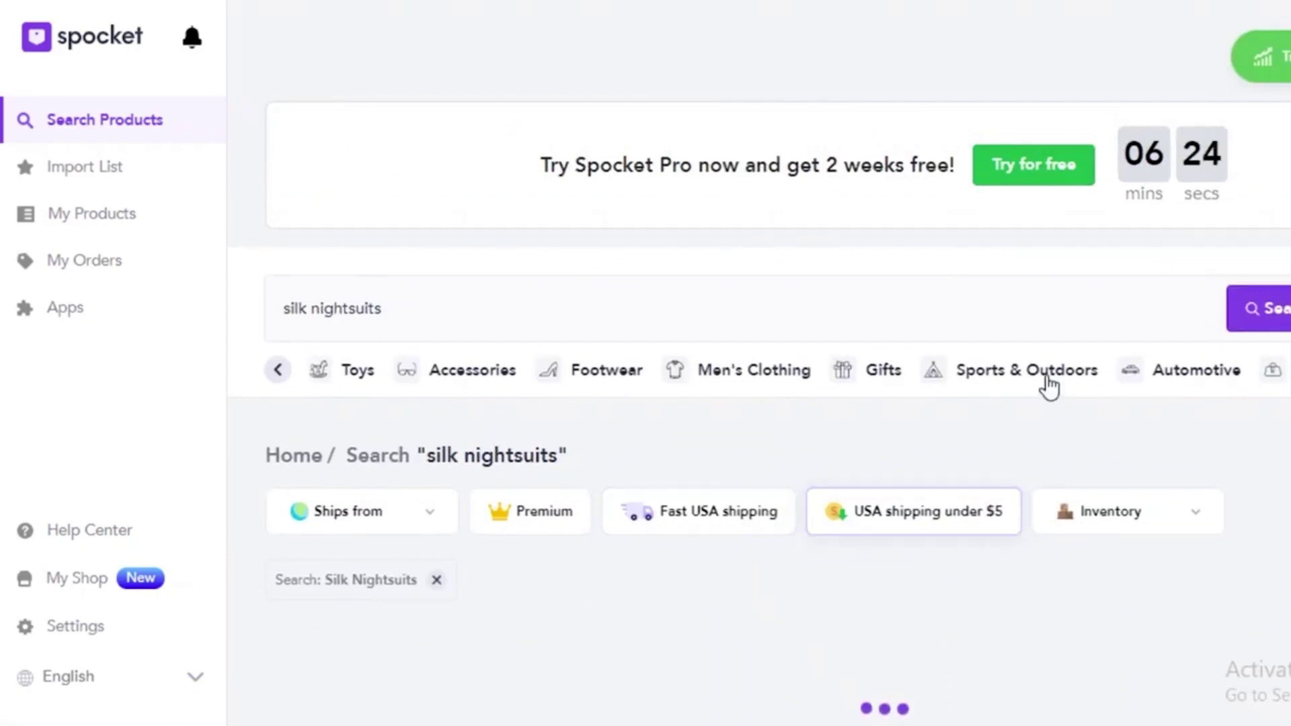
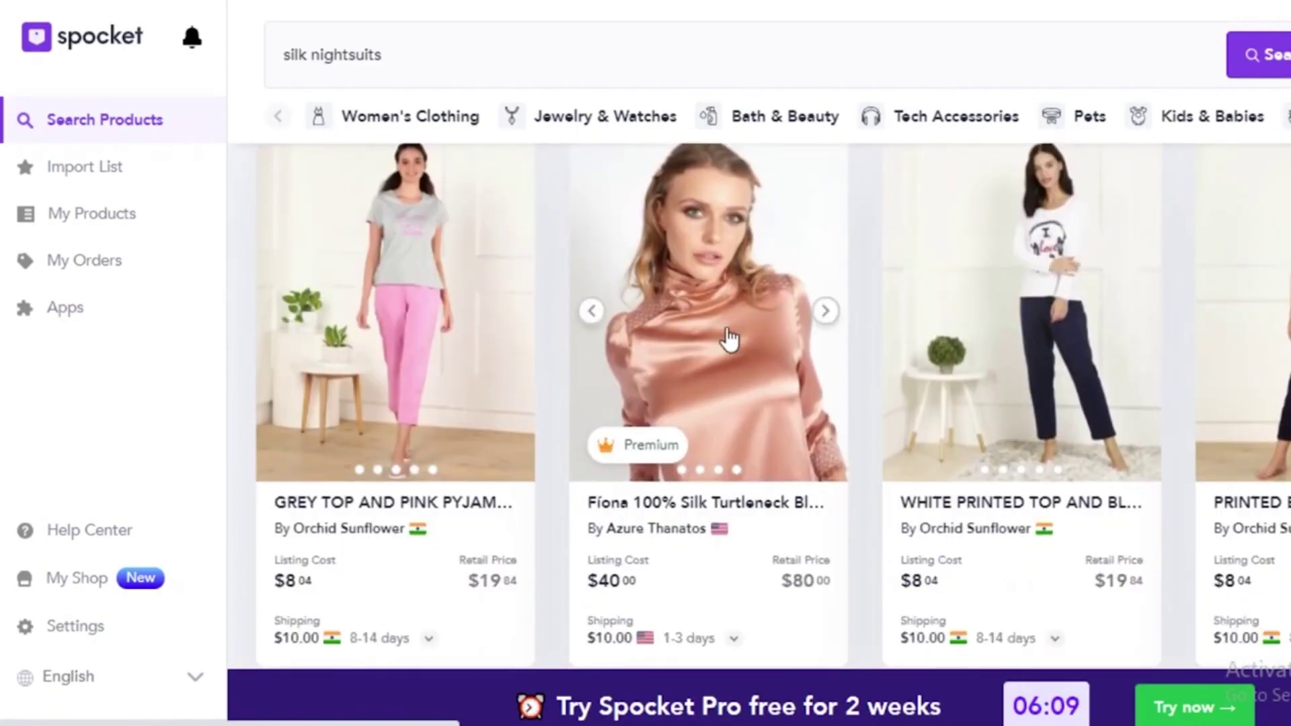
# Open the Fíona 100% Silk Turtleneck Blouse in a new tab, view its second image and highlight its retail price.
pyautogui.rightClick(734, 299)
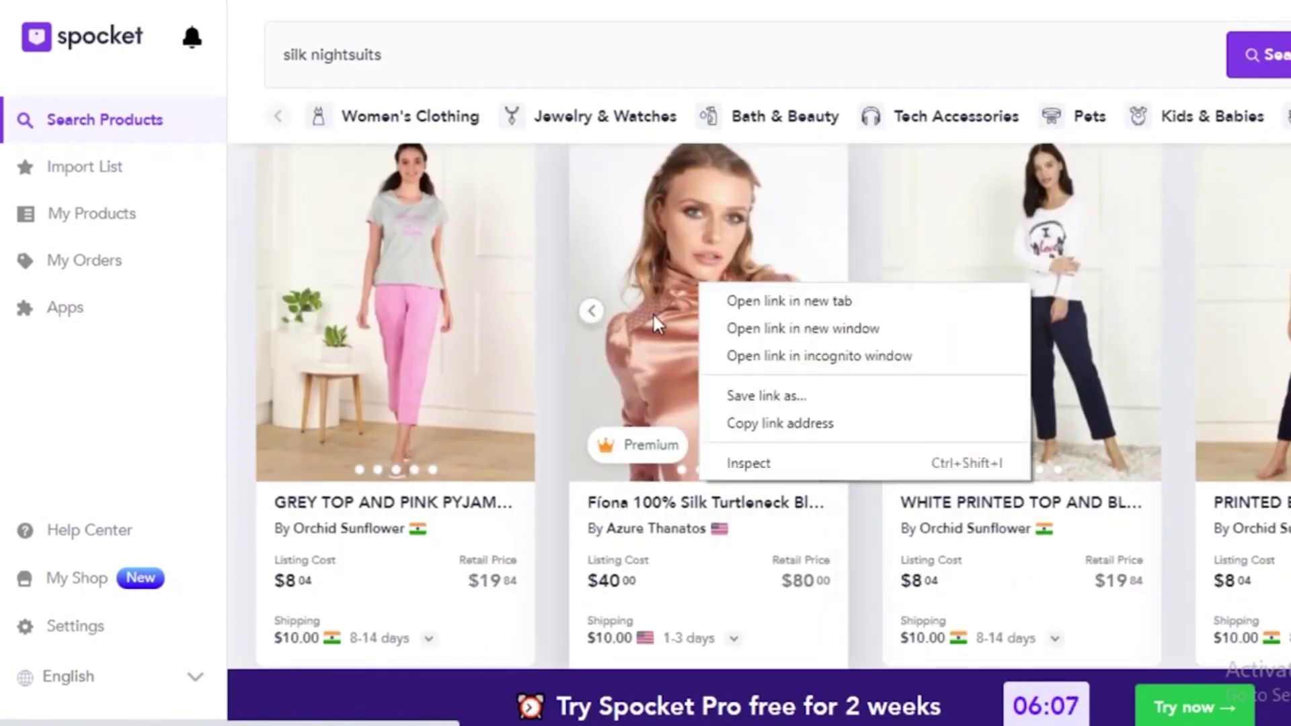
pyautogui.click(733, 300)
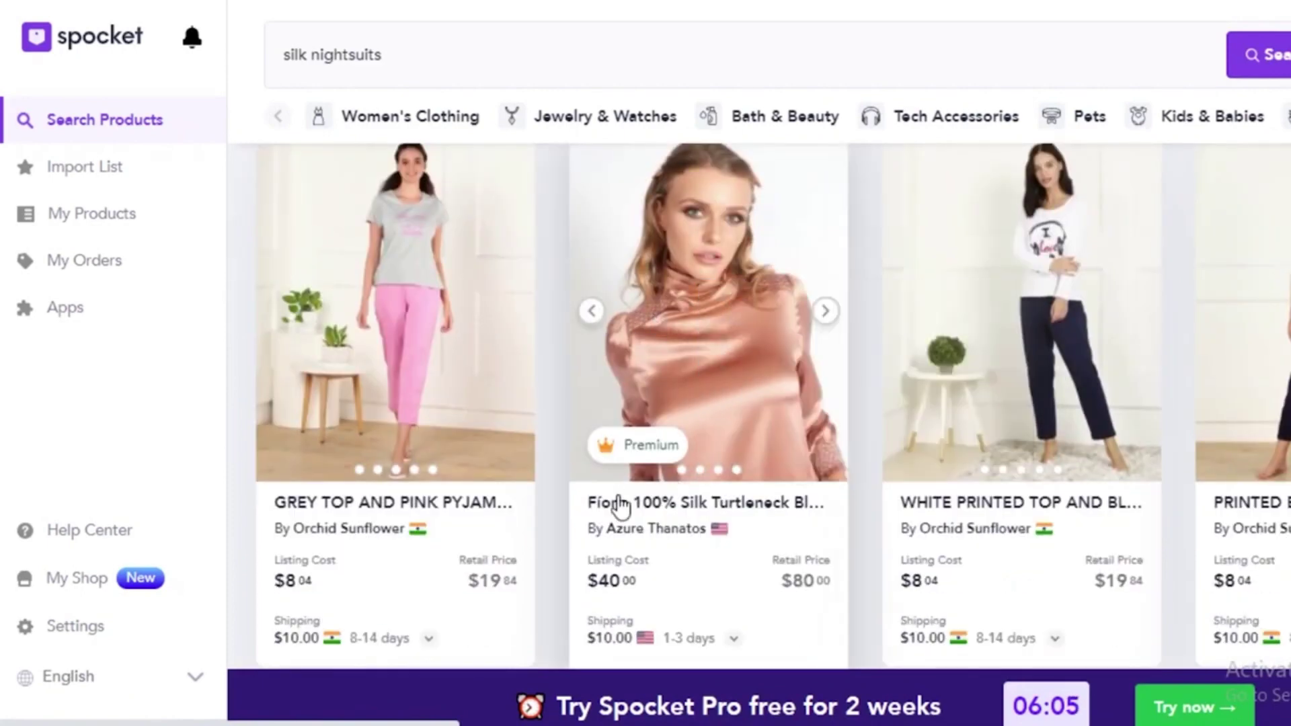
pyautogui.hotkey('ctrl', 'Tab')
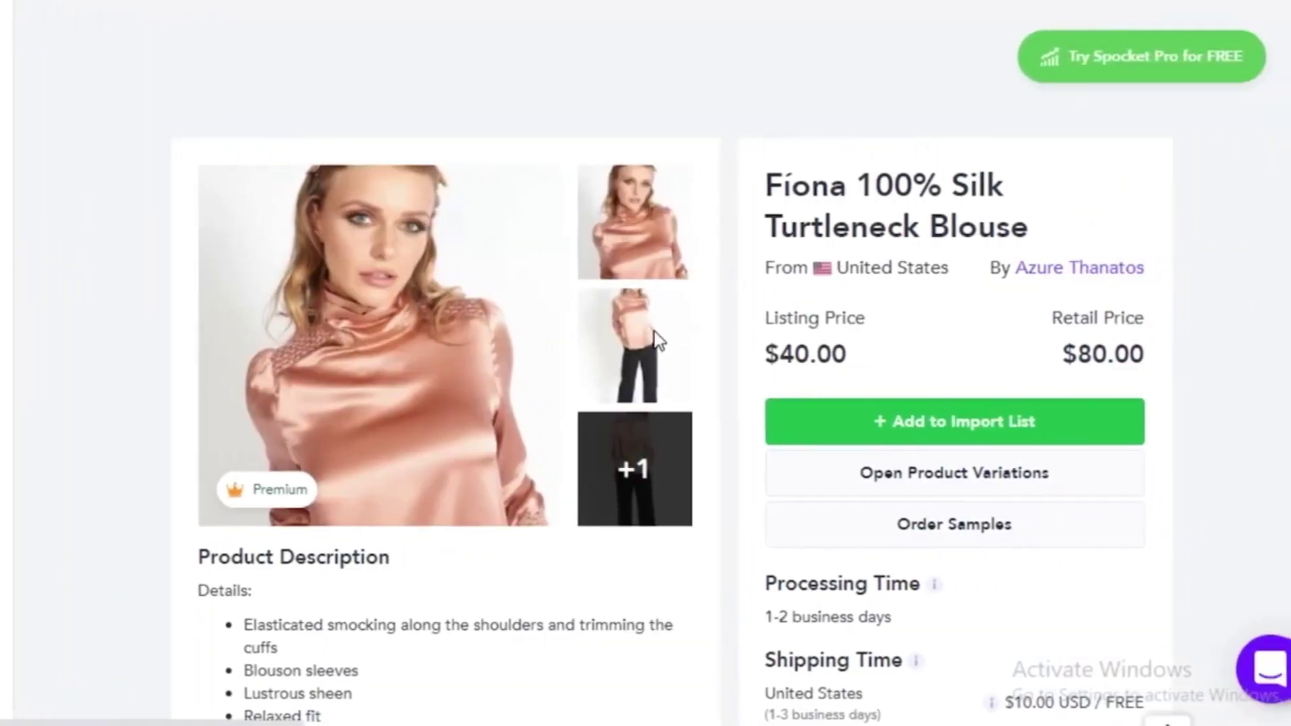
pyautogui.click(657, 340)
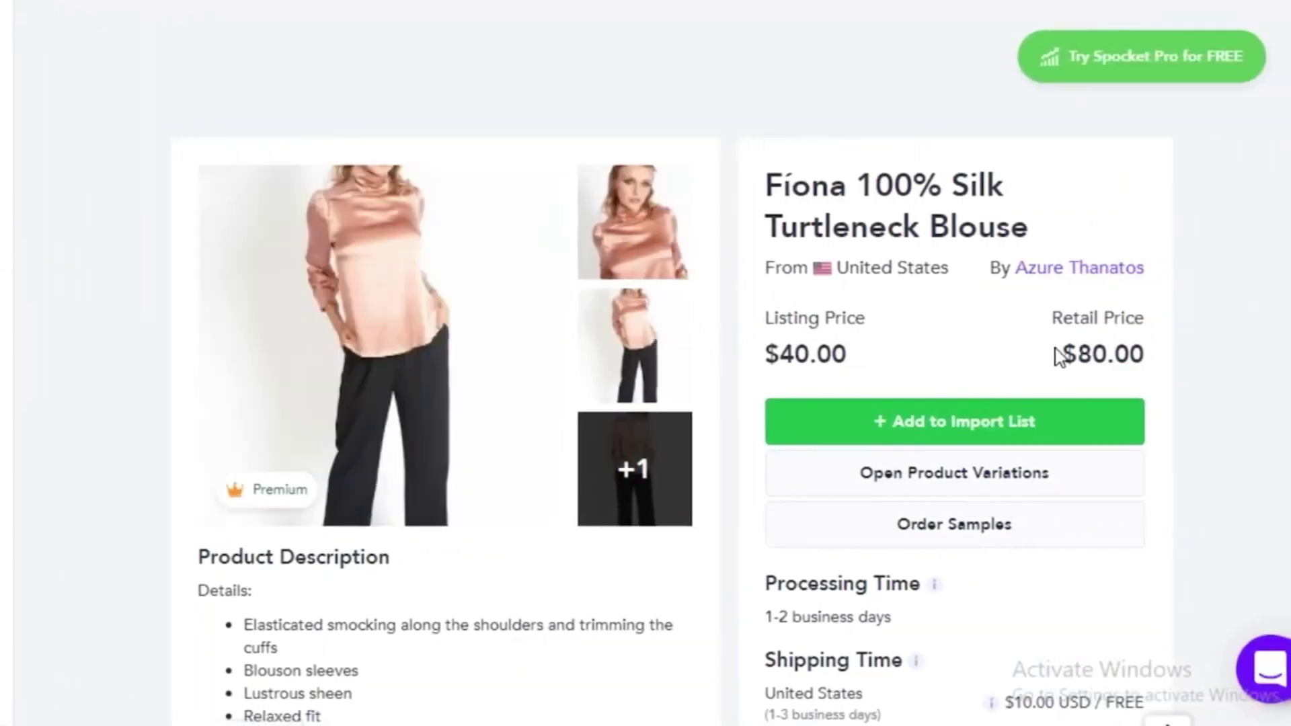
pyautogui.moveTo(1056, 354); pyautogui.dragTo(1109, 354)
pyautogui.click(740, 348)
# Open amazon.com in a new browser tab.
pyautogui.hotkey('ctrl', 't')
pyautogui.write('amaz')
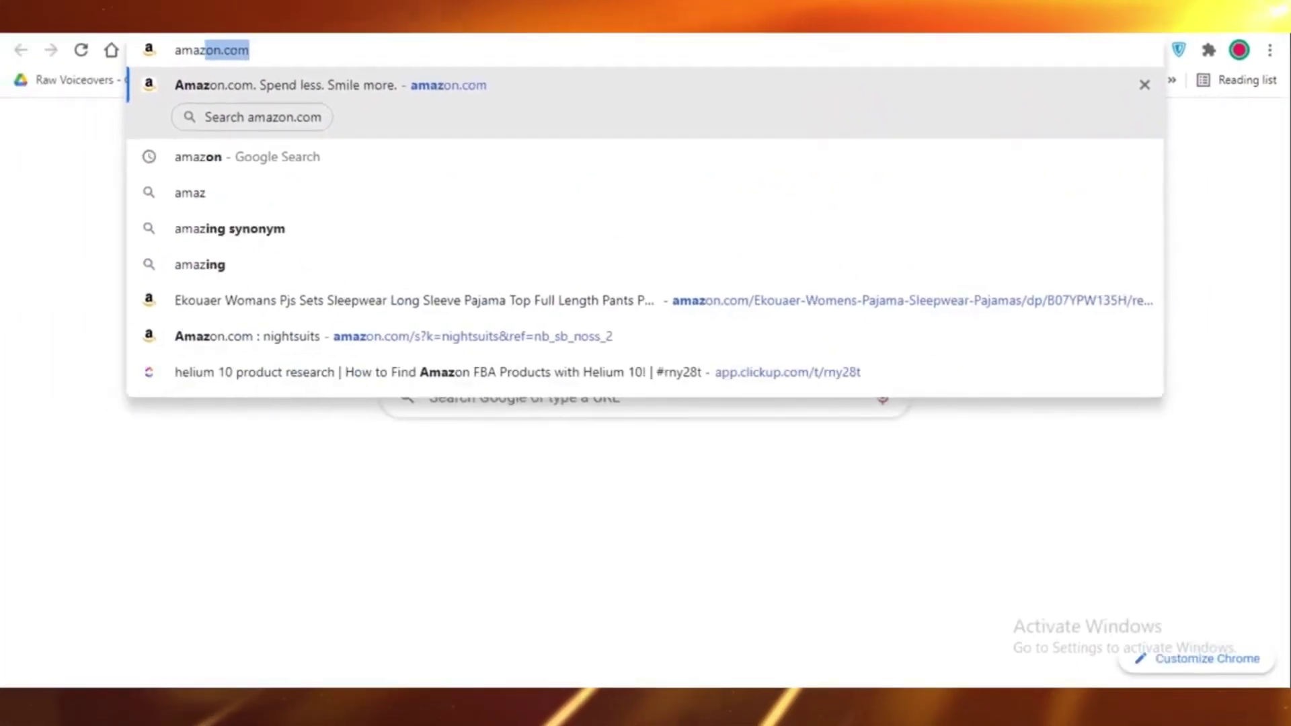
pyautogui.press('Return')
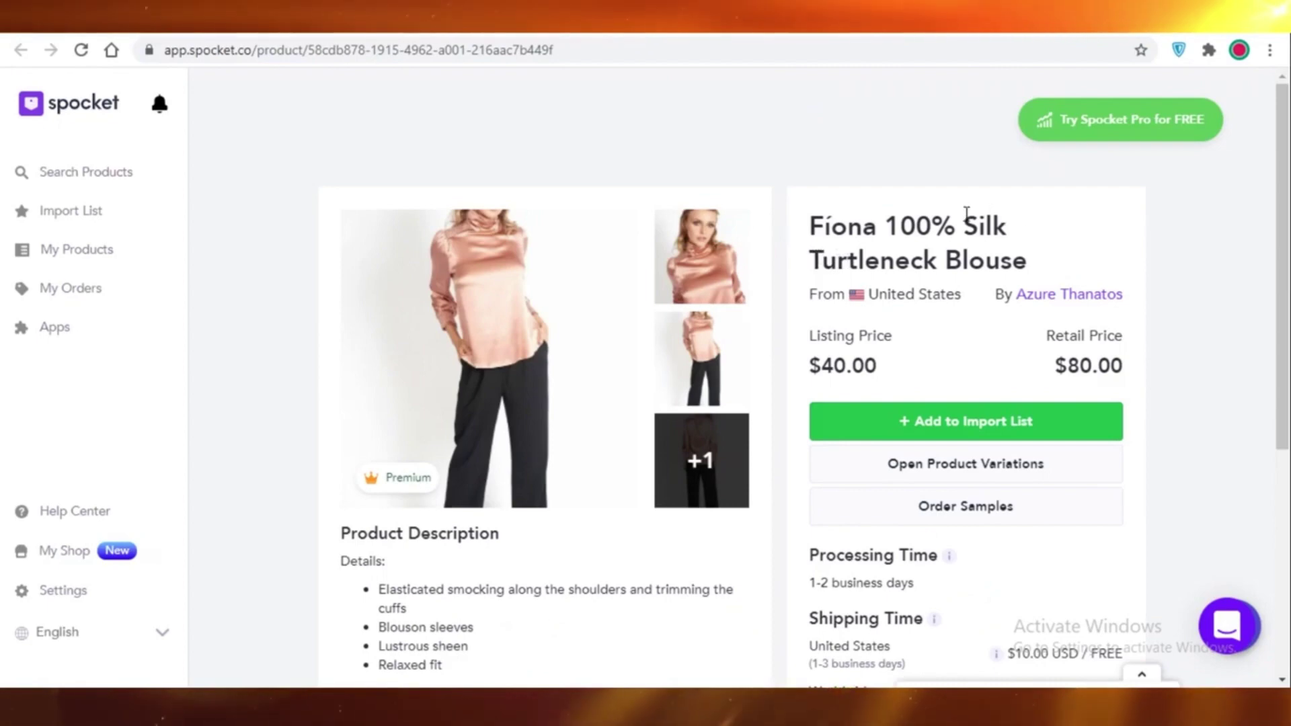
# Copy "Silk Turtleneck Blouse" from the Spocket product title and search Amazon for it.
pyautogui.moveTo(967, 214); pyautogui.dragTo(1029, 261)
pyautogui.rightClick(980, 278)
pyautogui.click(984, 283)
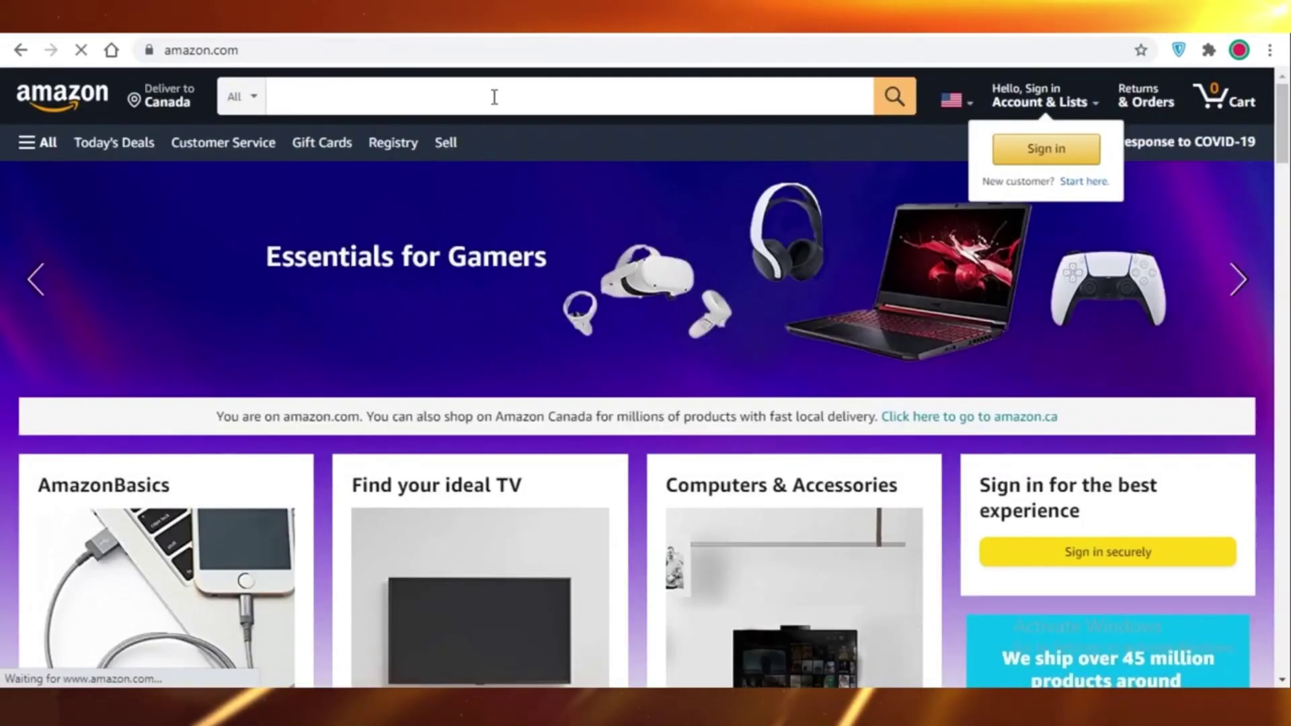
pyautogui.rightClick(494, 96)
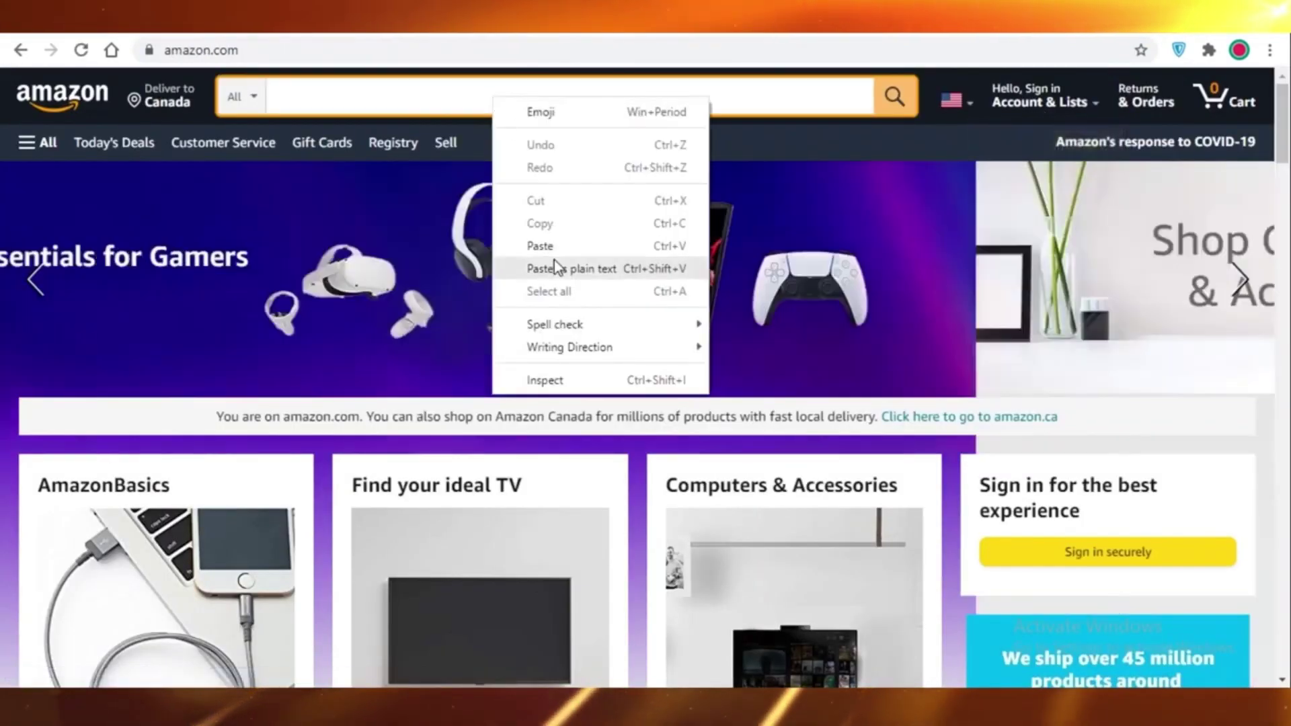
pyautogui.click(556, 268)
pyautogui.click(894, 96)
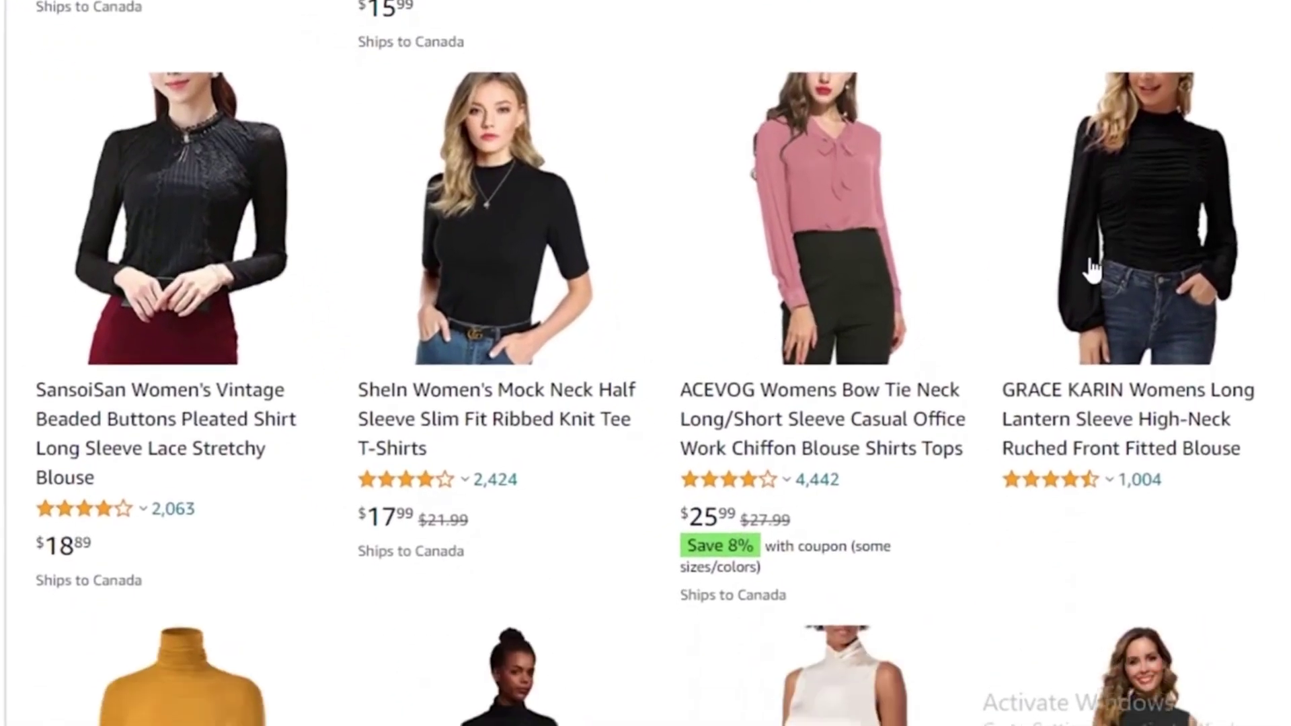
# Look through the Amazon blouse results, comparing competitors' styles, prices and review counts with the Spocket blouse.
pyautogui.scroll(-20, 1091, 269)
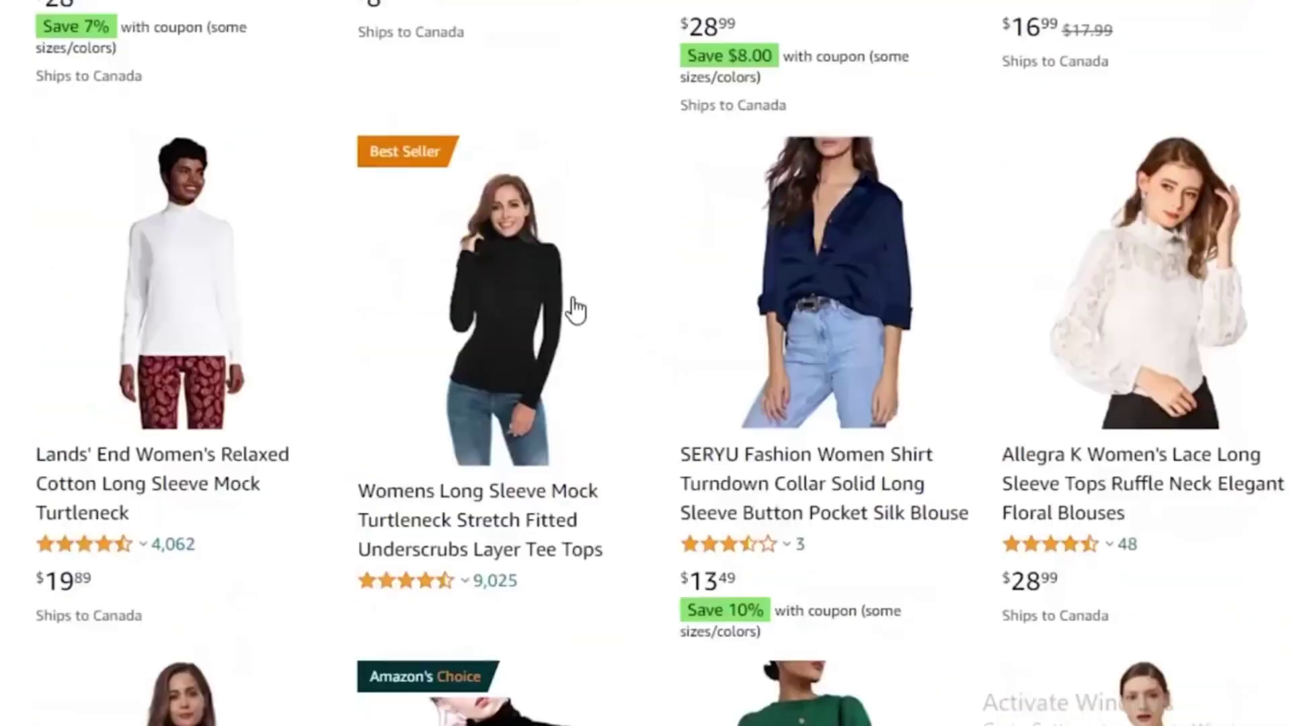
pyautogui.scroll(-10, 792, 619)
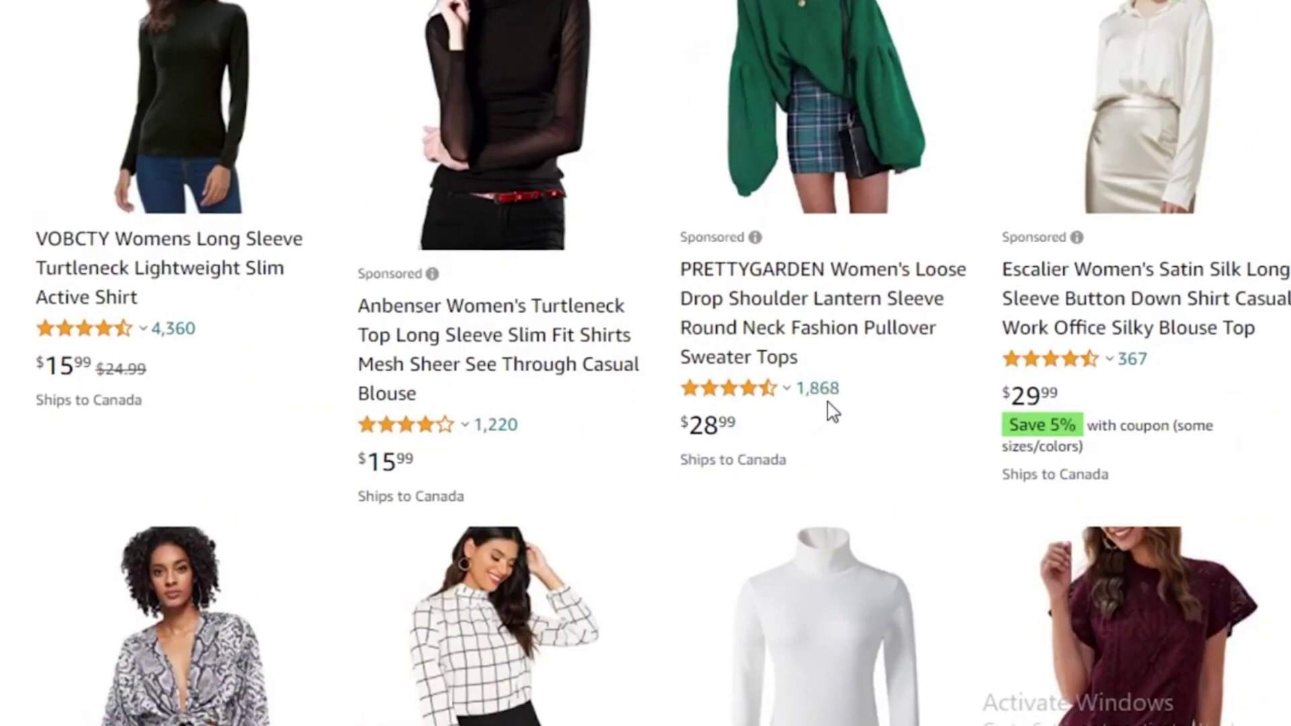
pyautogui.scroll(-15, 832, 411)
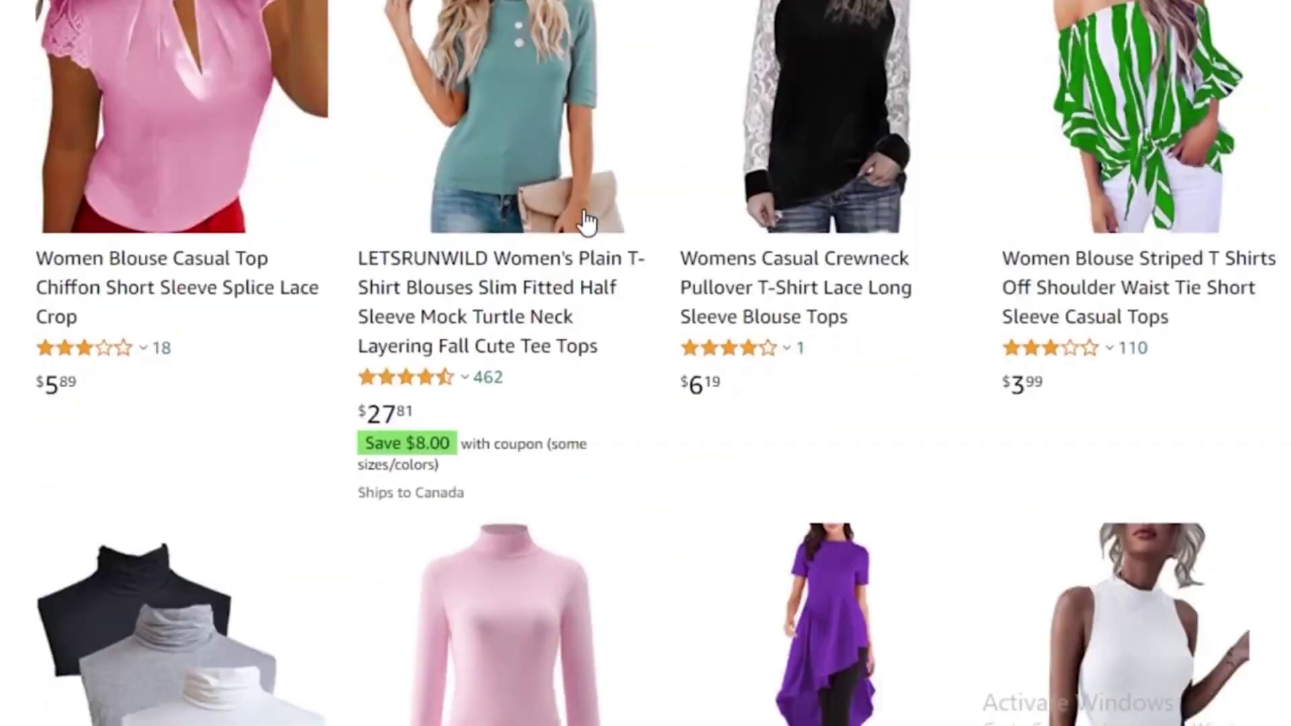
pyautogui.scroll(-20, 626, 260)
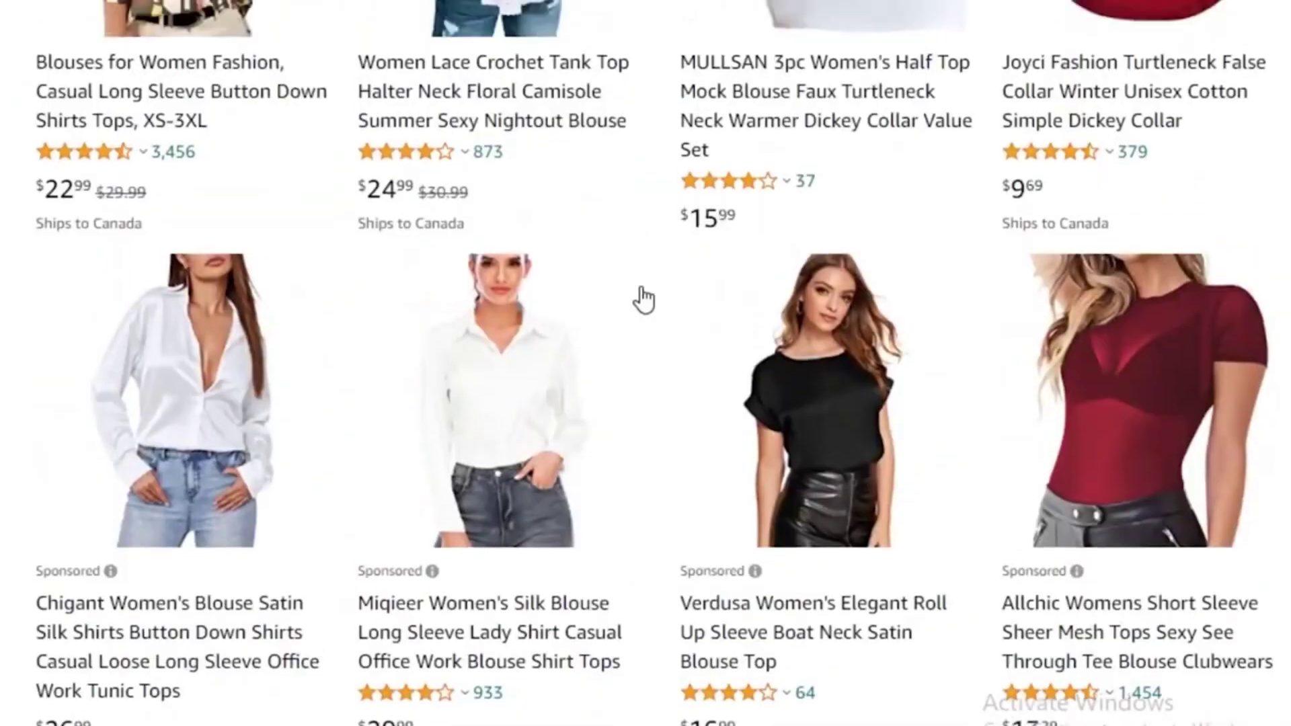
pyautogui.scroll(-10, 639, 294)
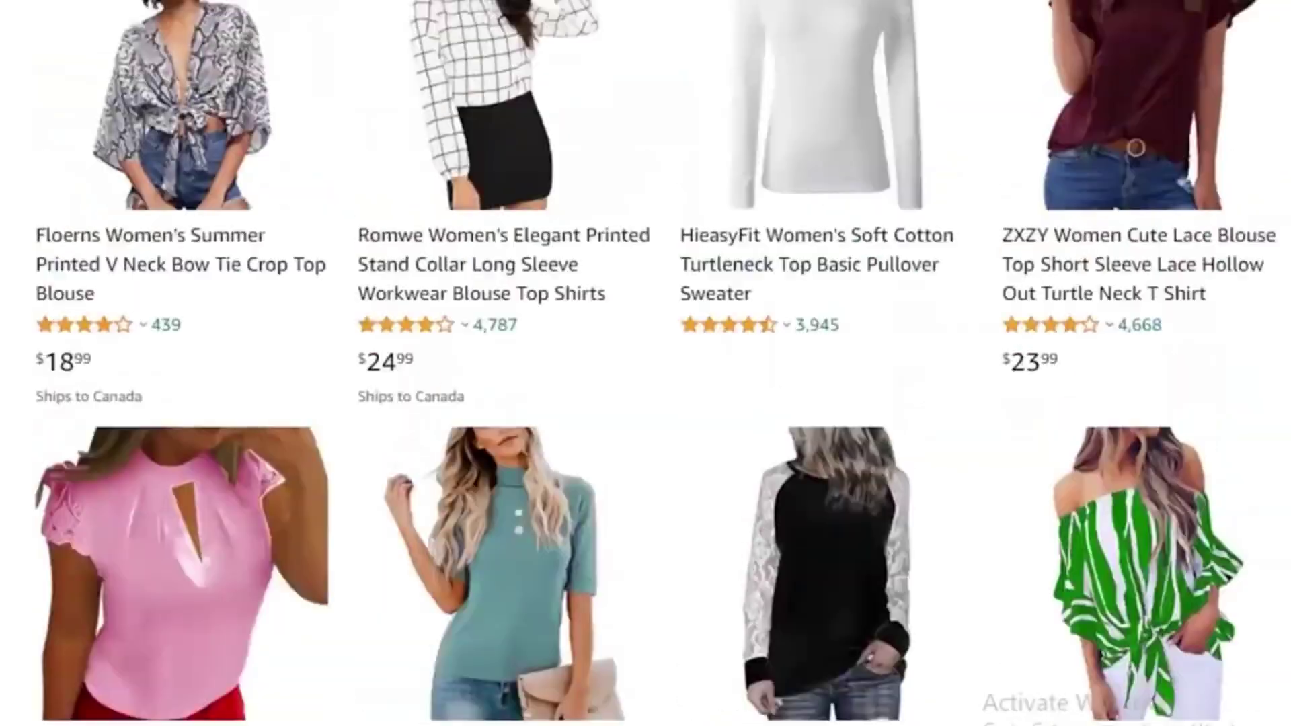
pyautogui.scroll(-15, 164, 390)
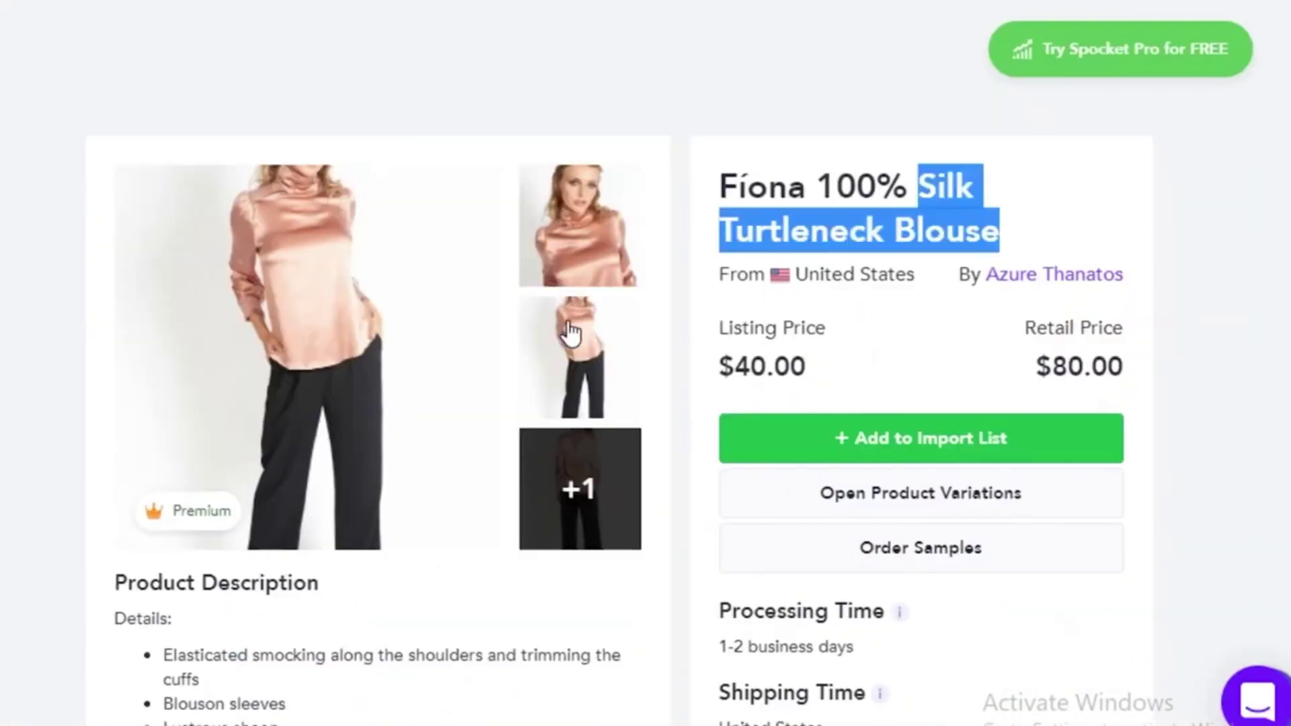
# Return to the Spocket blouse page, clear the title selection and examine the product's images, prices, description and shipping details.
pyautogui.moveTo(591, 211)
pyautogui.click(1002, 195)
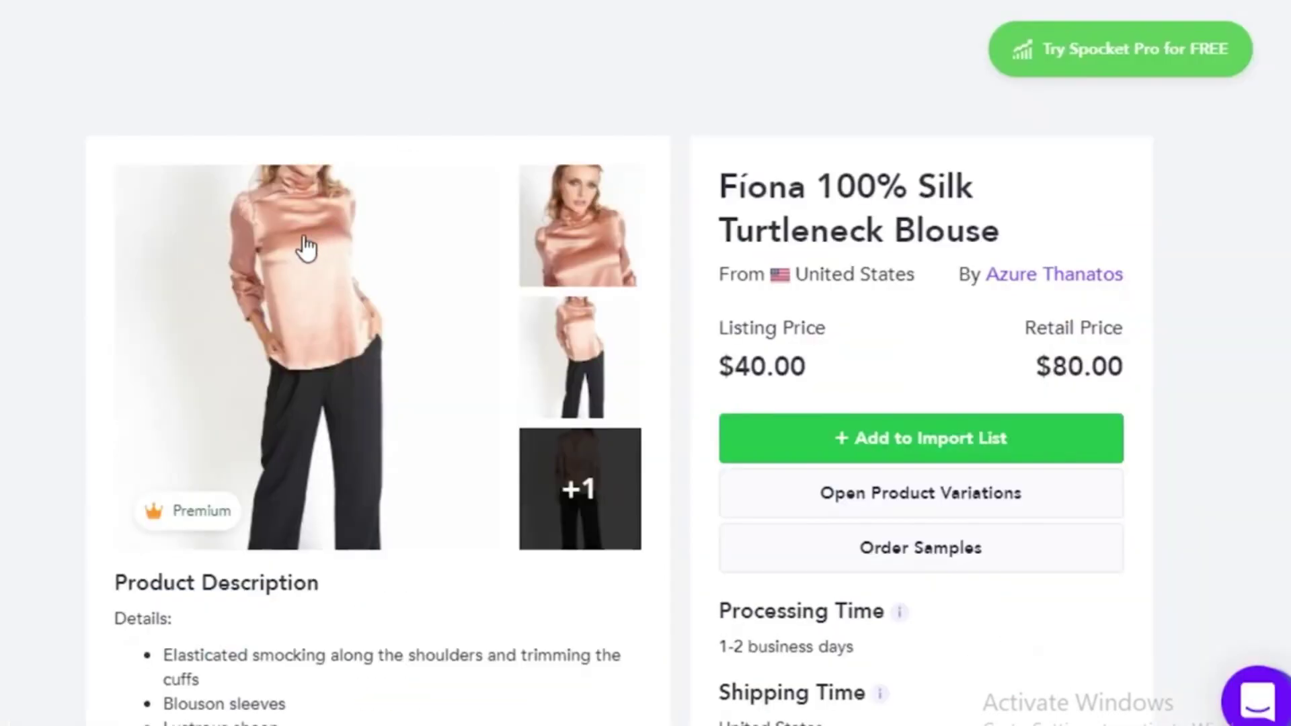
pyautogui.scroll(-2, 582, 488)
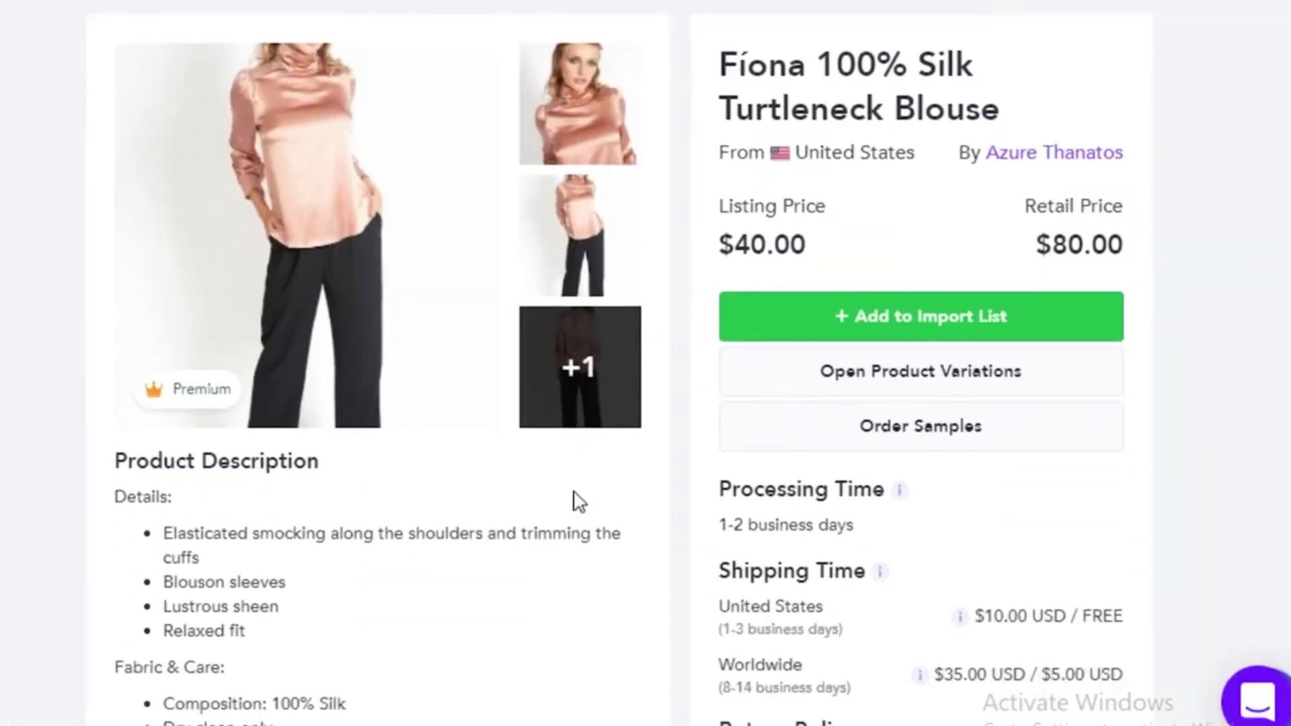